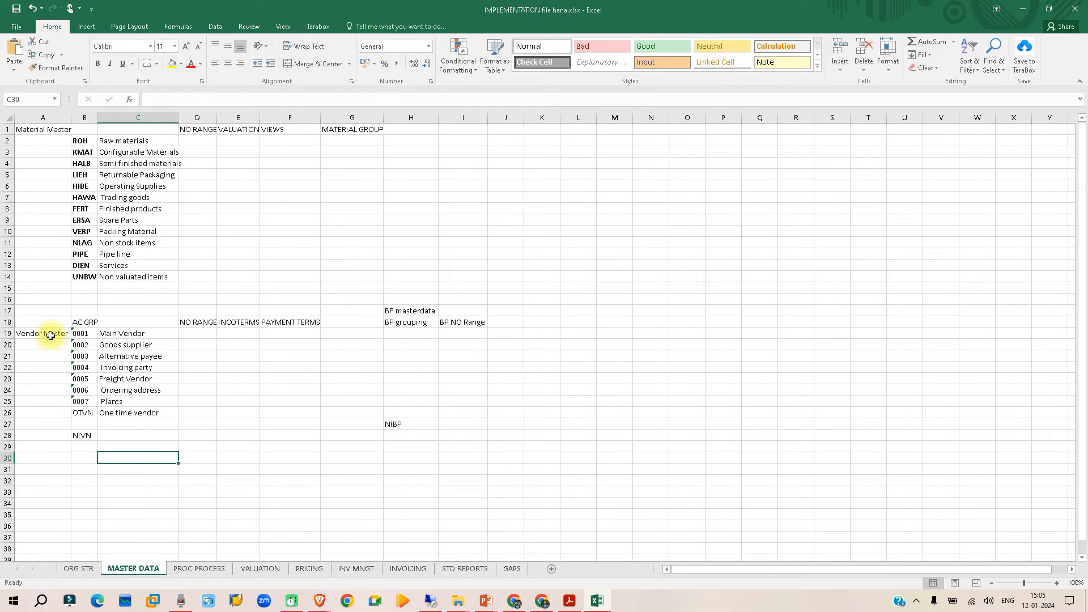
- Review the vendor account group, number range, BP grouping and BP number range headings in the MASTER DATA sheet
{"action": "left_click", "coordinate": [89, 321]}
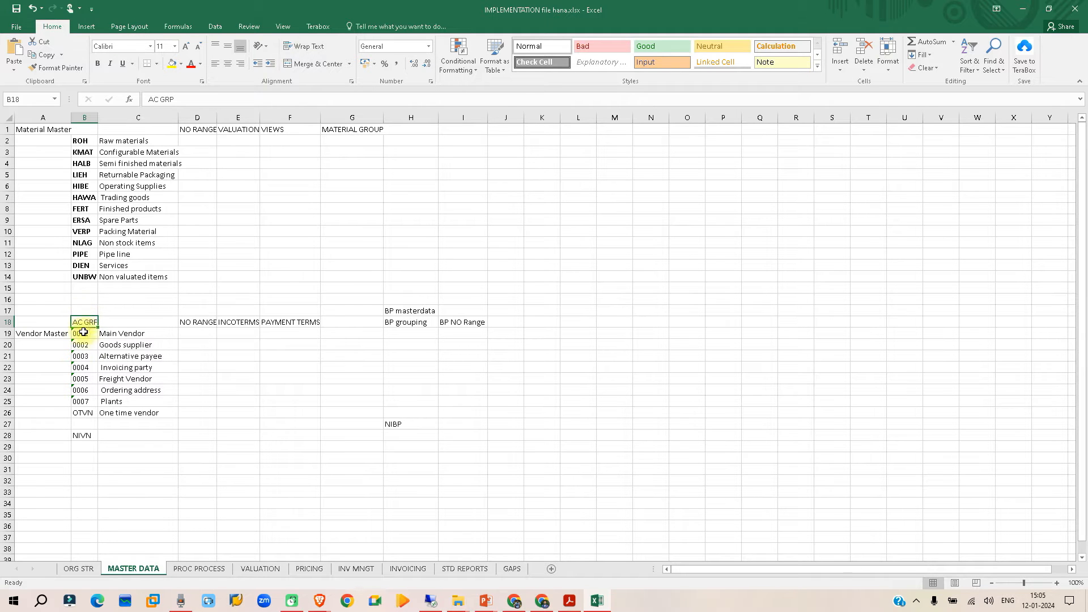
{"action": "left_click", "coordinate": [195, 321]}
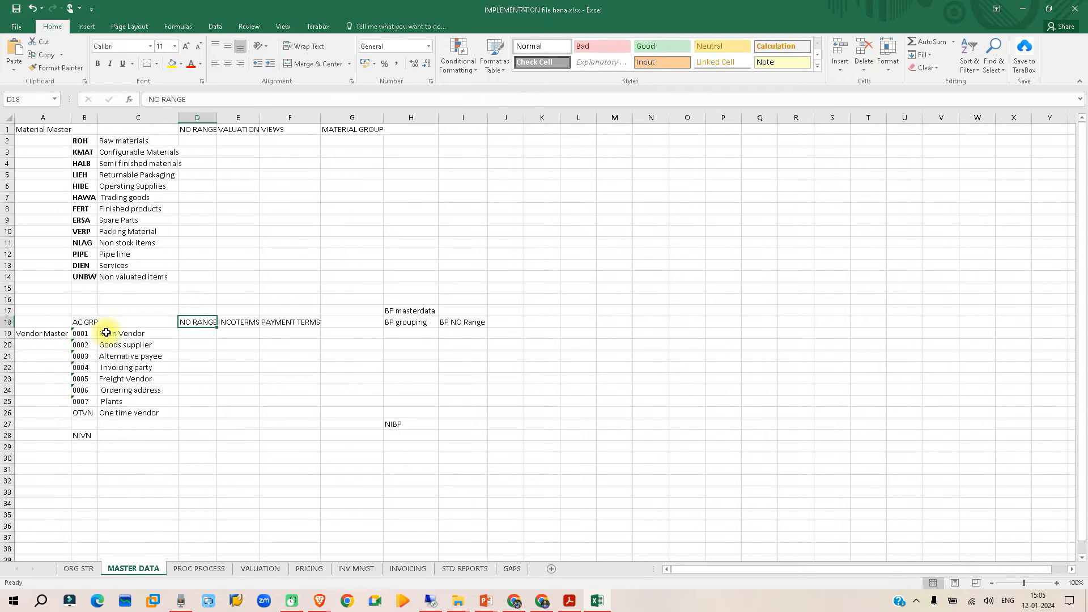
{"action": "left_click", "coordinate": [85, 333]}
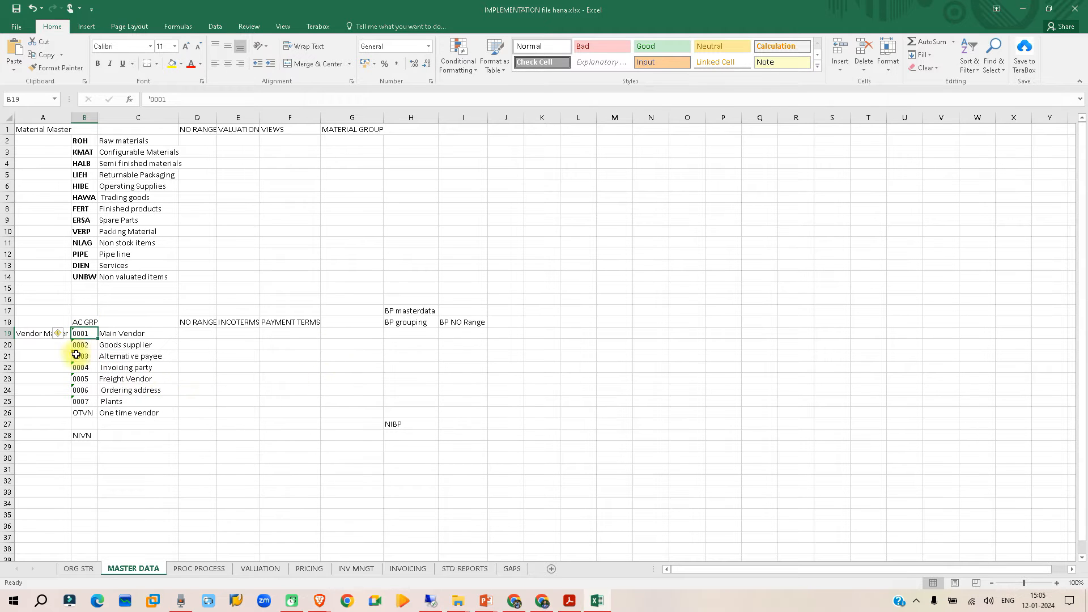
{"action": "left_click", "coordinate": [414, 319]}
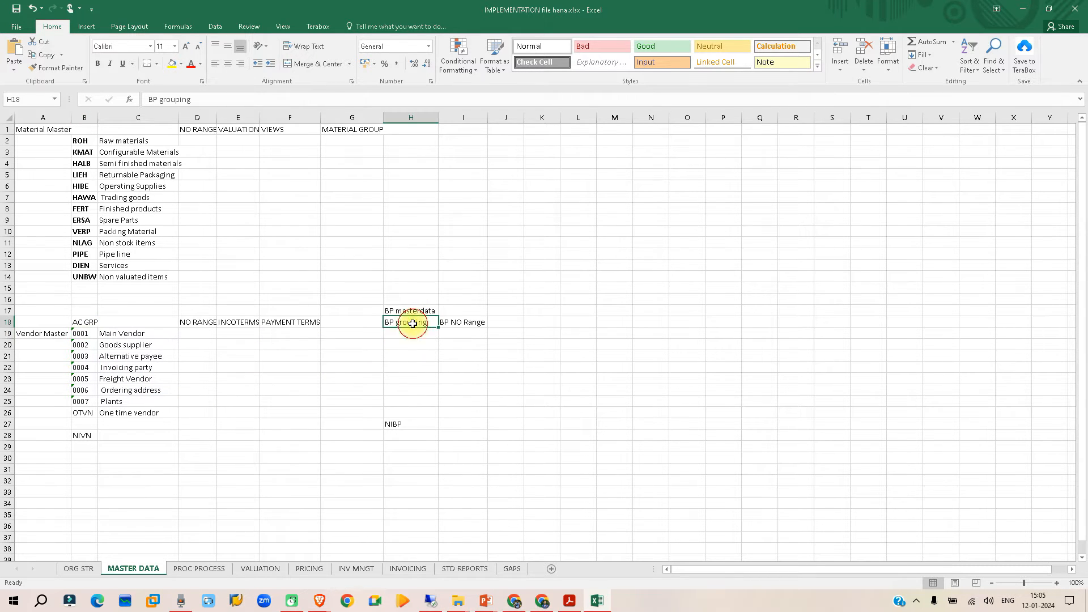
{"action": "left_click", "coordinate": [83, 336]}
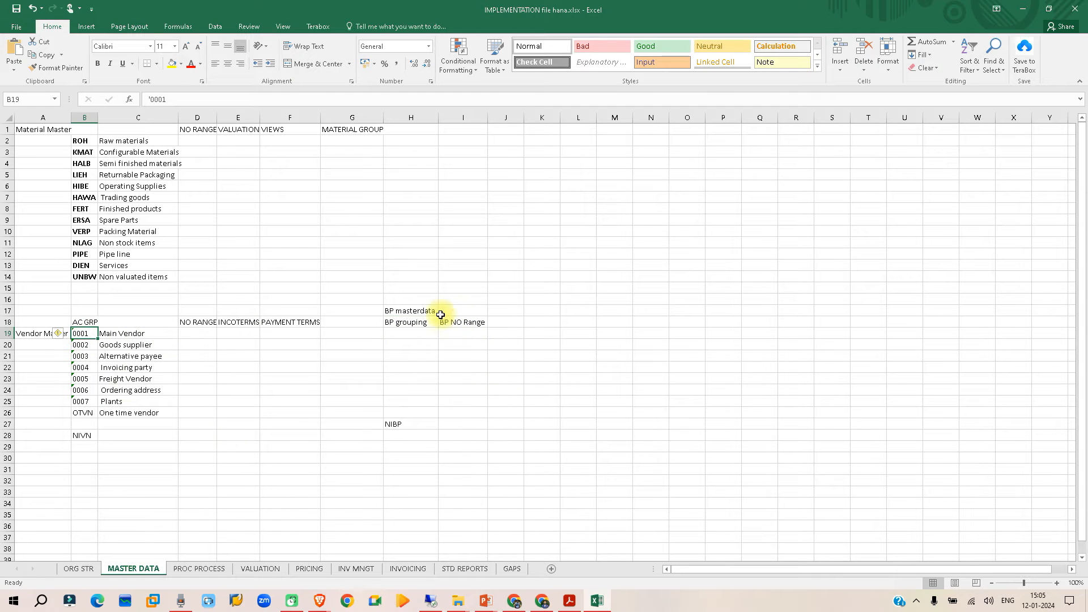
{"action": "left_click", "coordinate": [407, 323]}
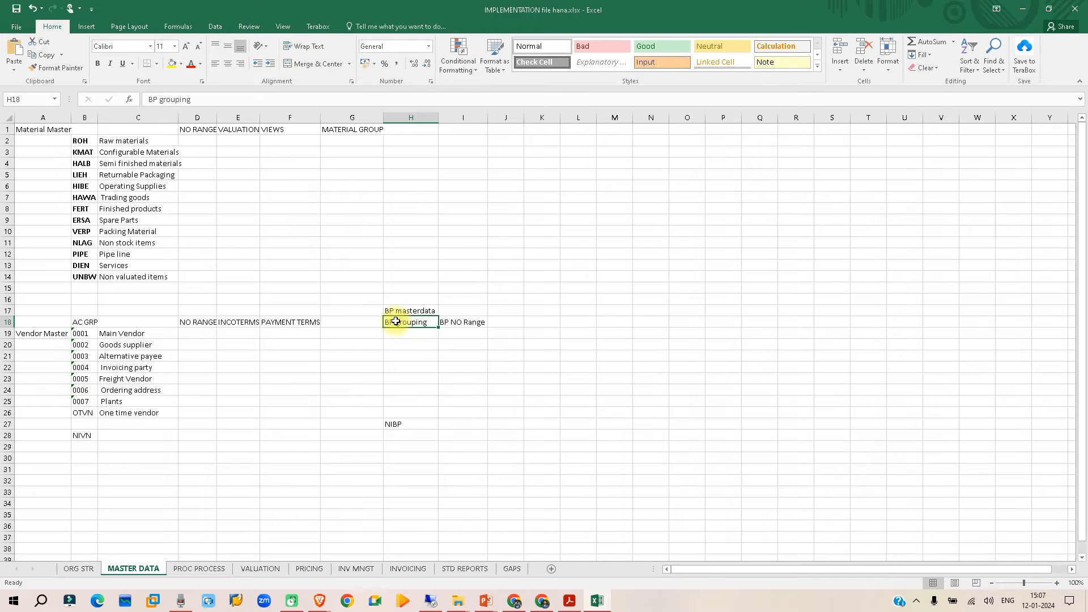
{"action": "left_click", "coordinate": [446, 322]}
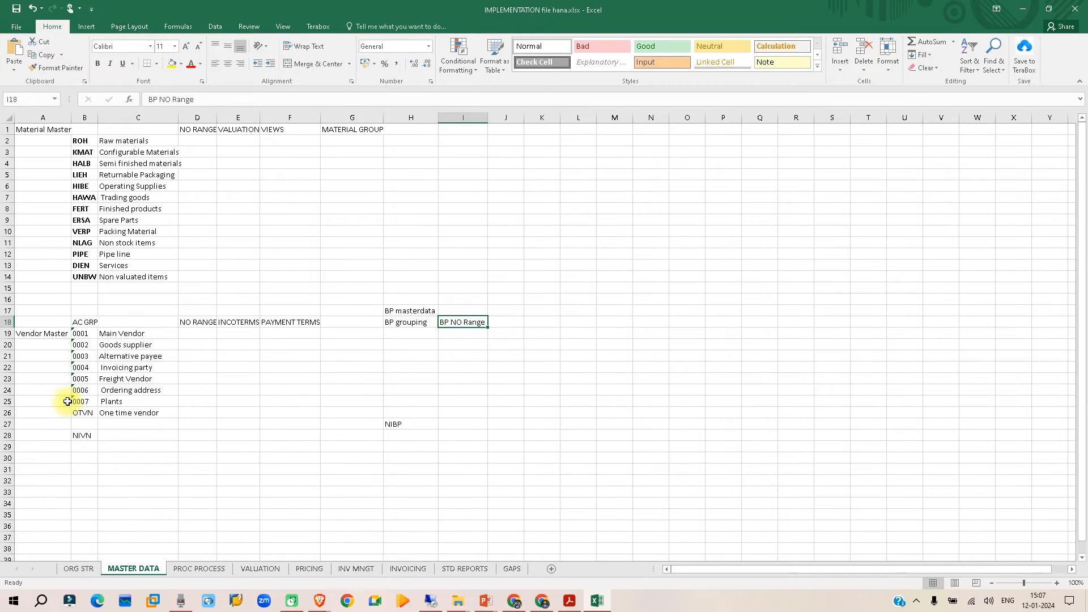
{"action": "left_click", "coordinate": [199, 322]}
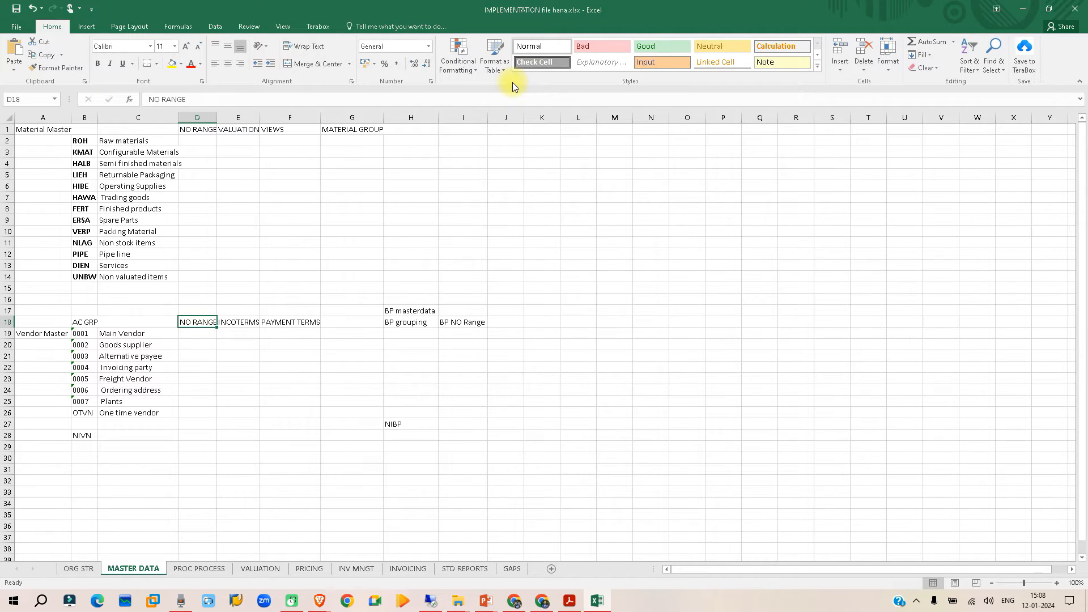
- Switch to the SAP remote desktop session, maximize it, and open the customizing implementation guide with transaction spro
{"action": "left_click", "coordinate": [438, 605]}
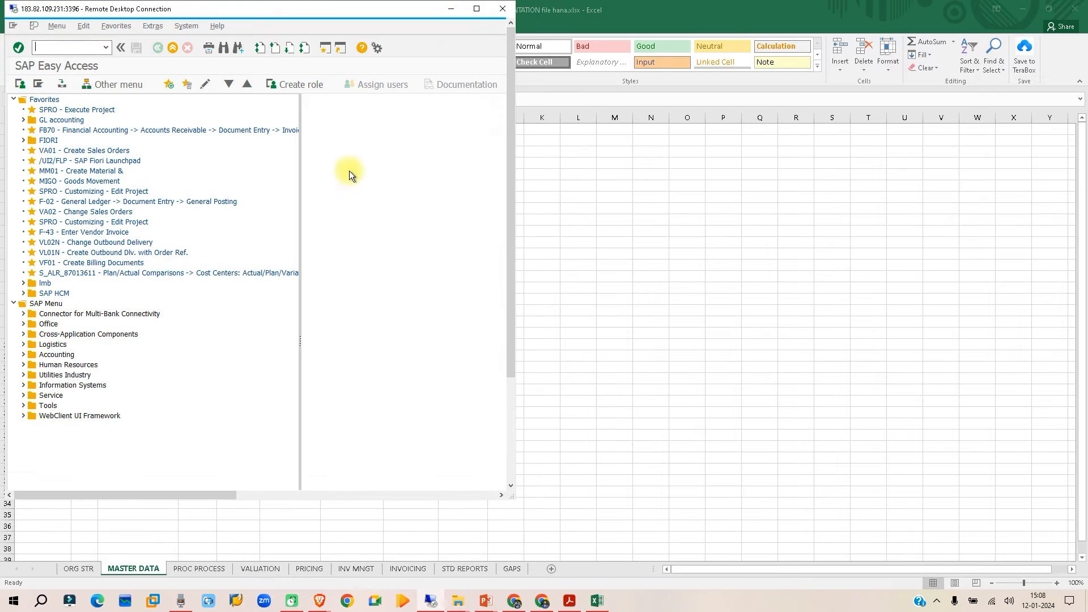
{"action": "left_click", "coordinate": [476, 9]}
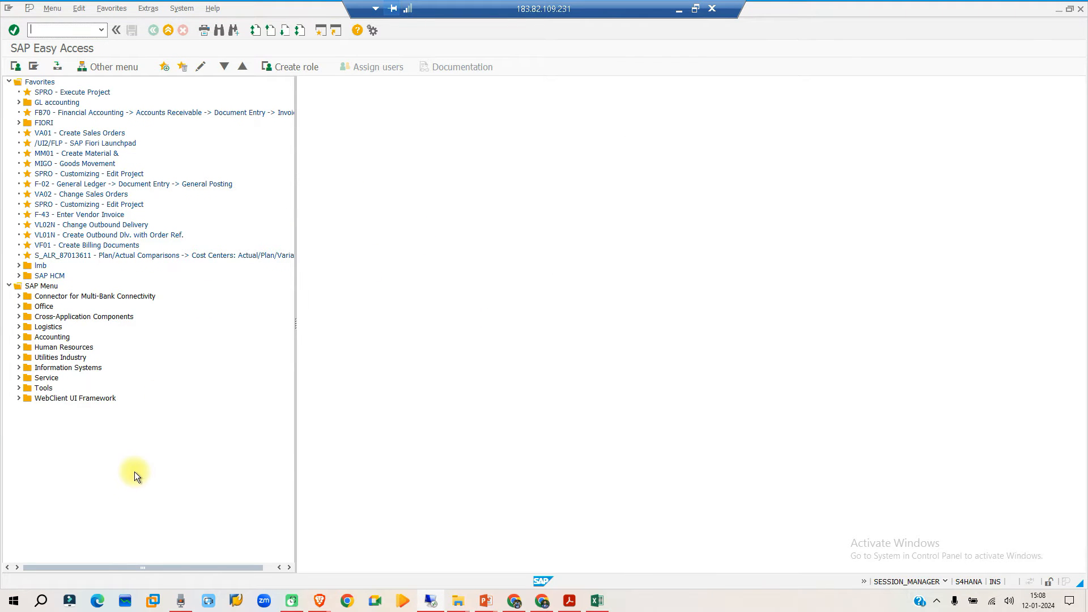
{"action": "type", "text": "spro"}
{"action": "key", "text": "Return"}
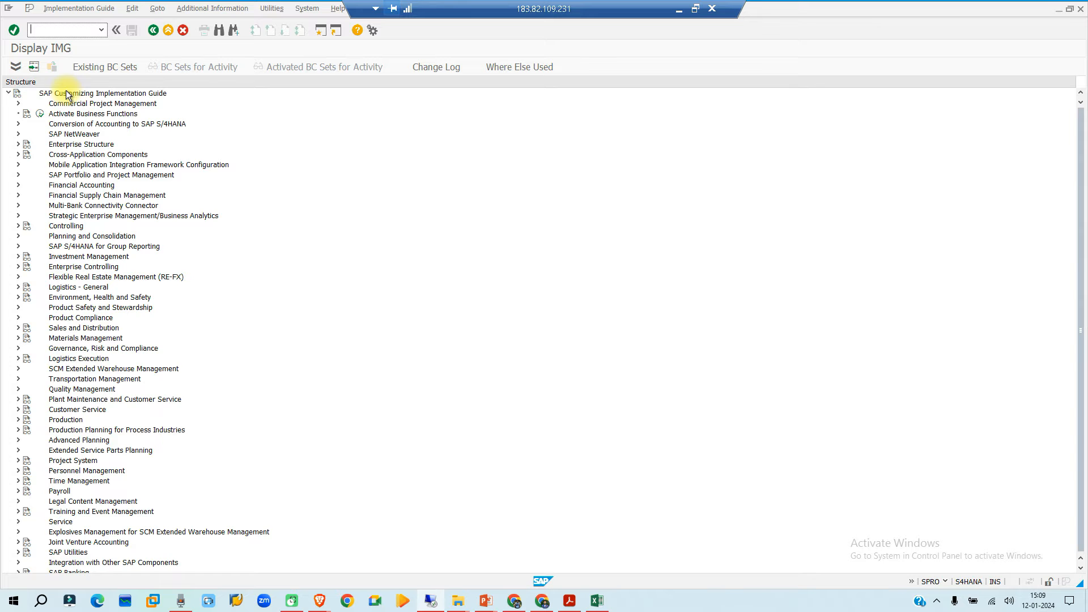
- Open Define Account Groups and Field Selection (Supplier) under Logistics - General, Business Partner, Suppliers, Control
{"action": "left_click", "coordinate": [55, 289]}
{"action": "left_click", "coordinate": [18, 285]}
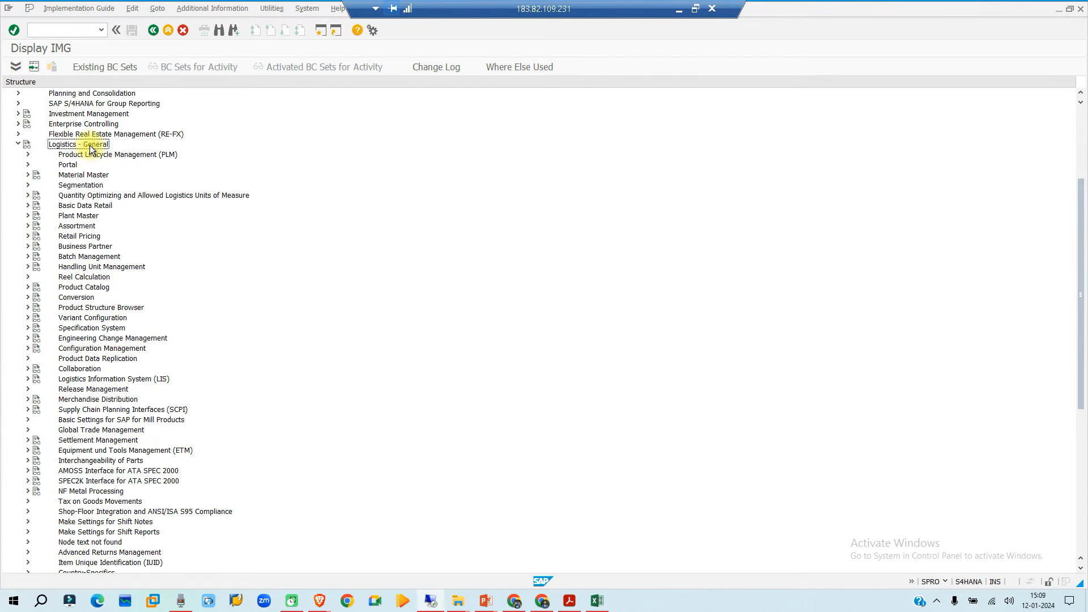
{"action": "left_click", "coordinate": [84, 248]}
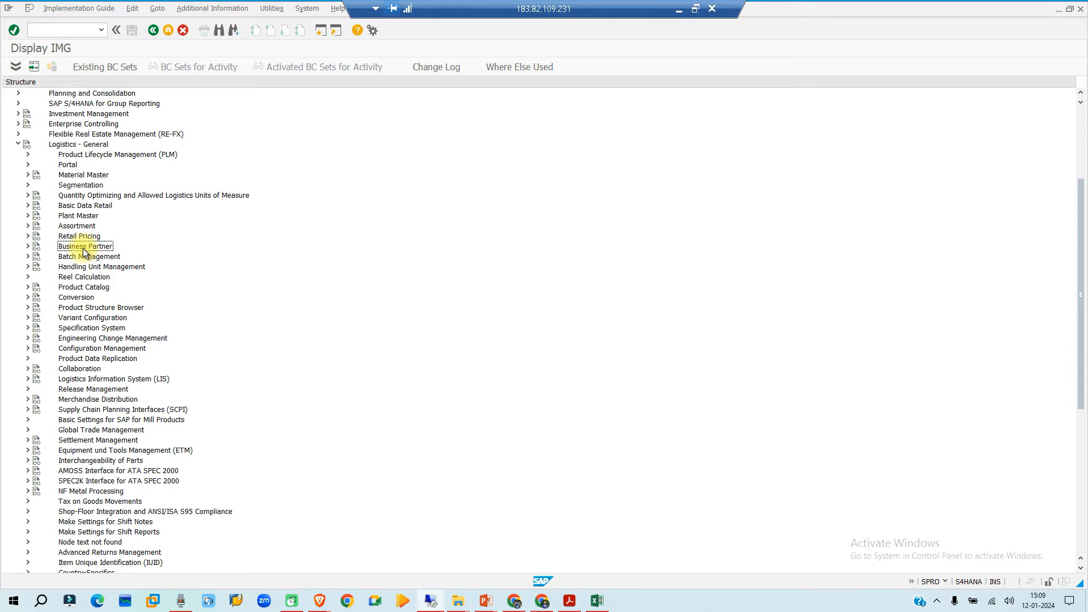
{"action": "left_click", "coordinate": [28, 246]}
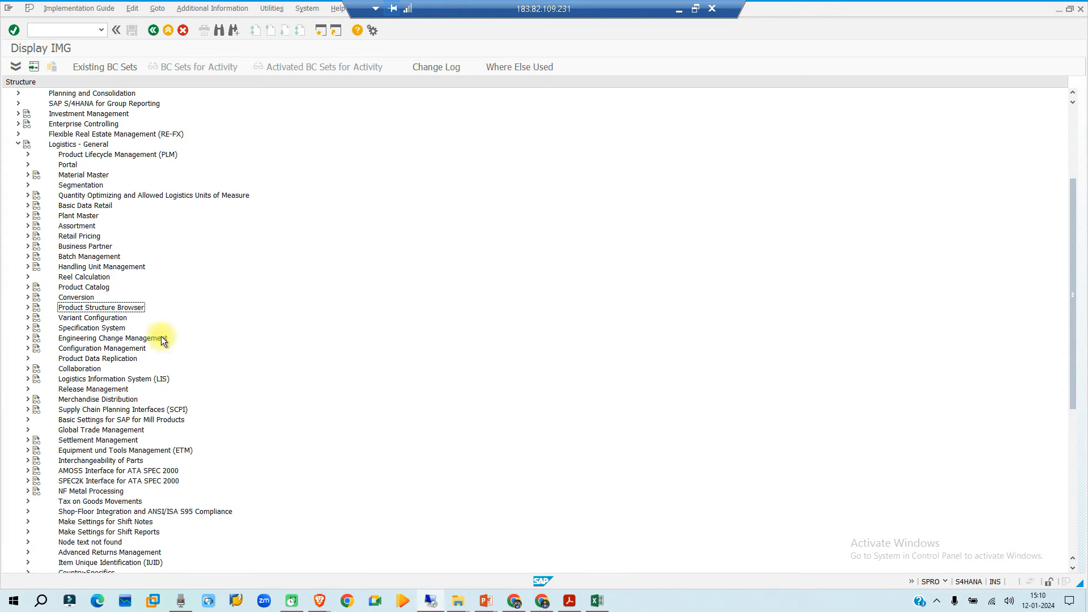
{"action": "left_click", "coordinate": [28, 246]}
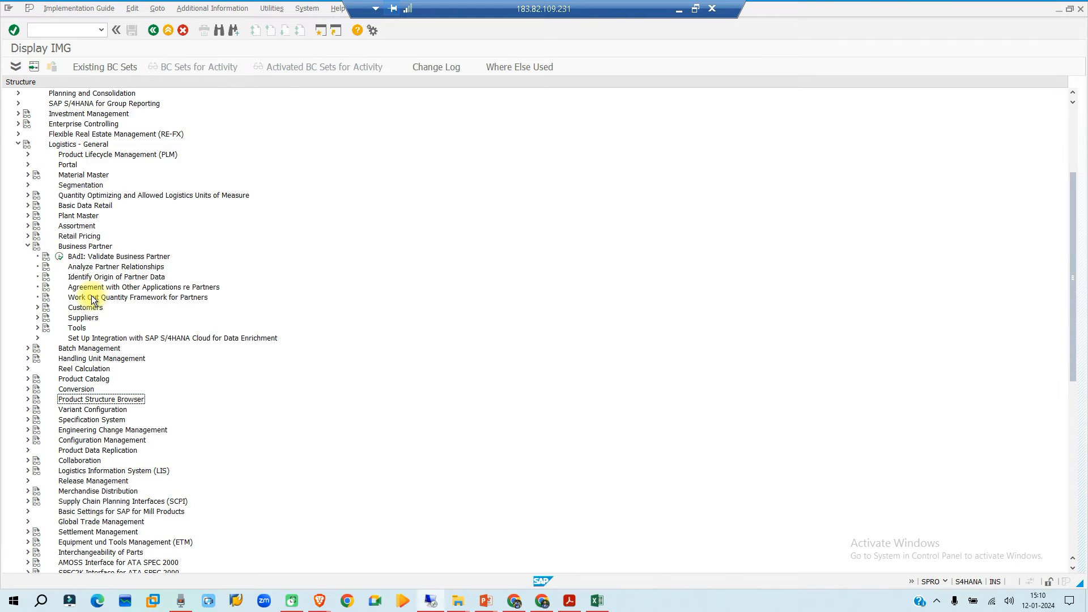
{"action": "left_click", "coordinate": [38, 317]}
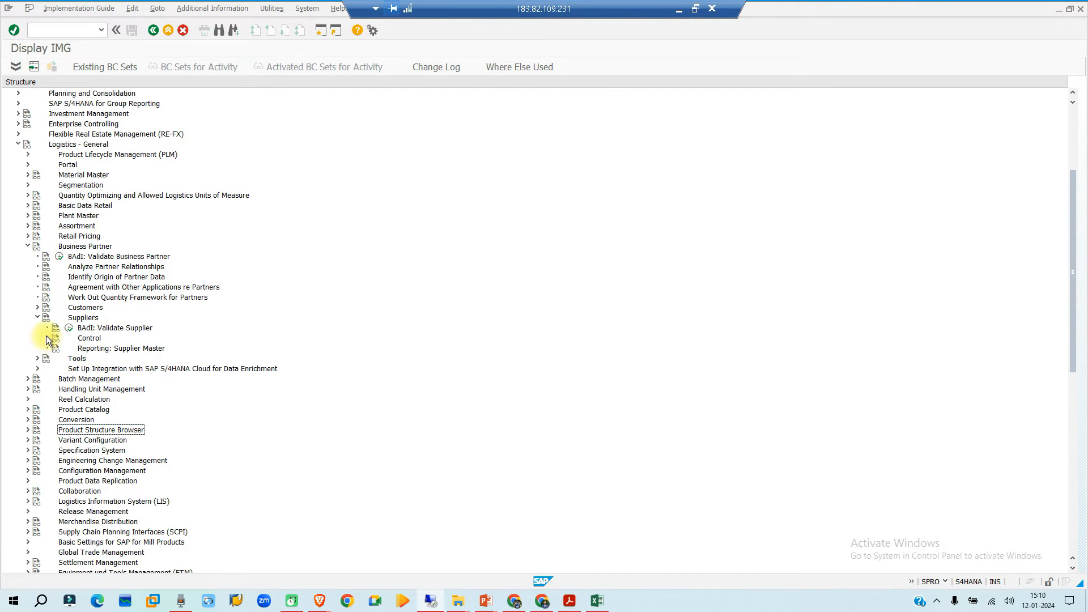
{"action": "left_click", "coordinate": [47, 338]}
{"action": "scroll", "coordinate": [216, 260], "scroll_direction": "down", "scroll_amount": 2}
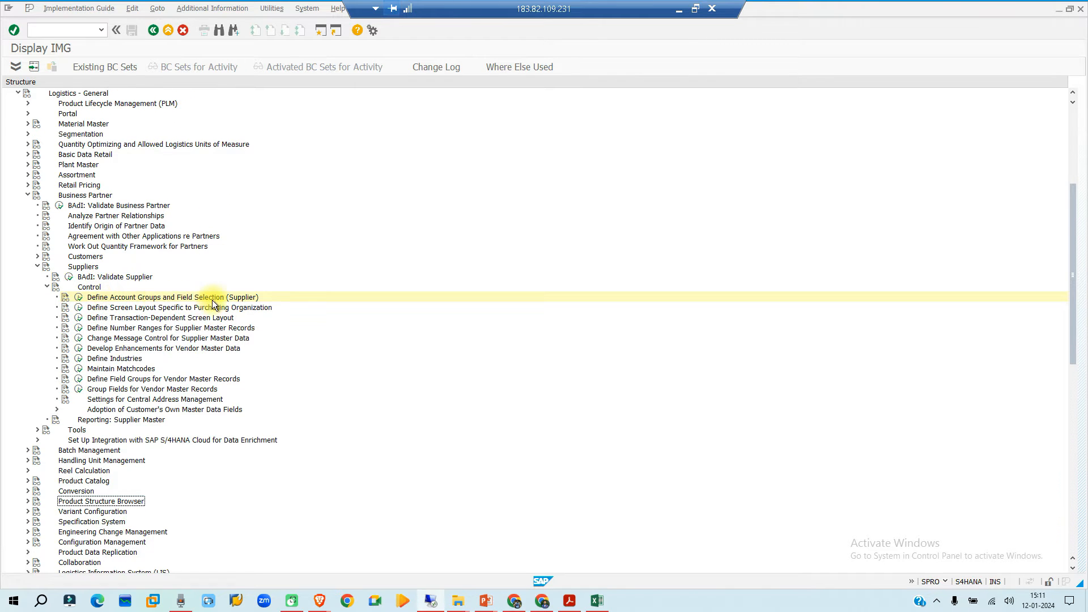
{"action": "left_click", "coordinate": [80, 300]}
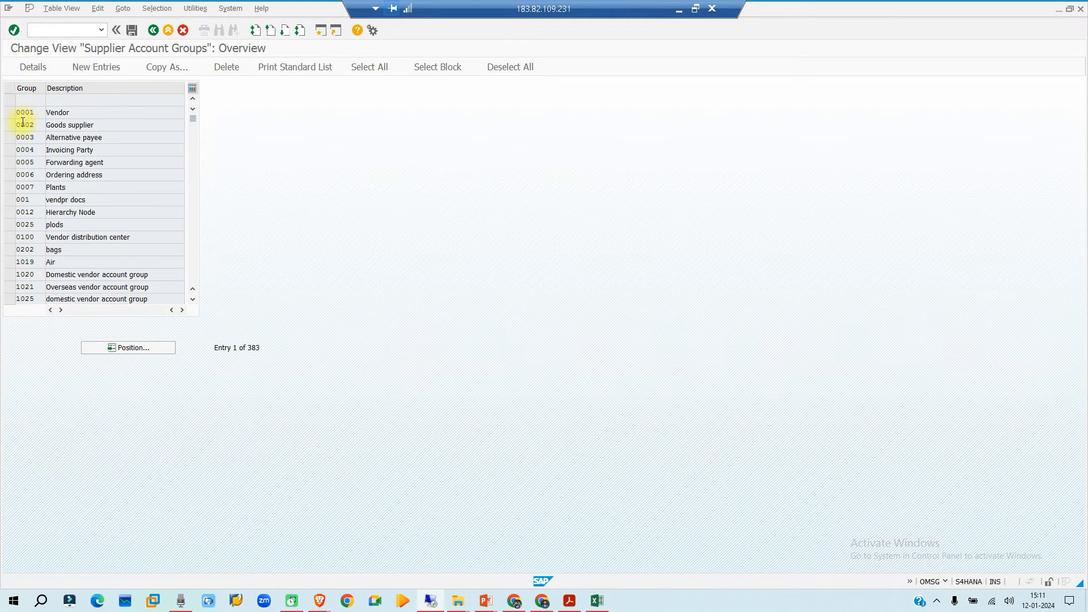
- Look through the standard supplier account groups, including Vendor and Goods supplier
{"action": "left_click", "coordinate": [63, 112]}
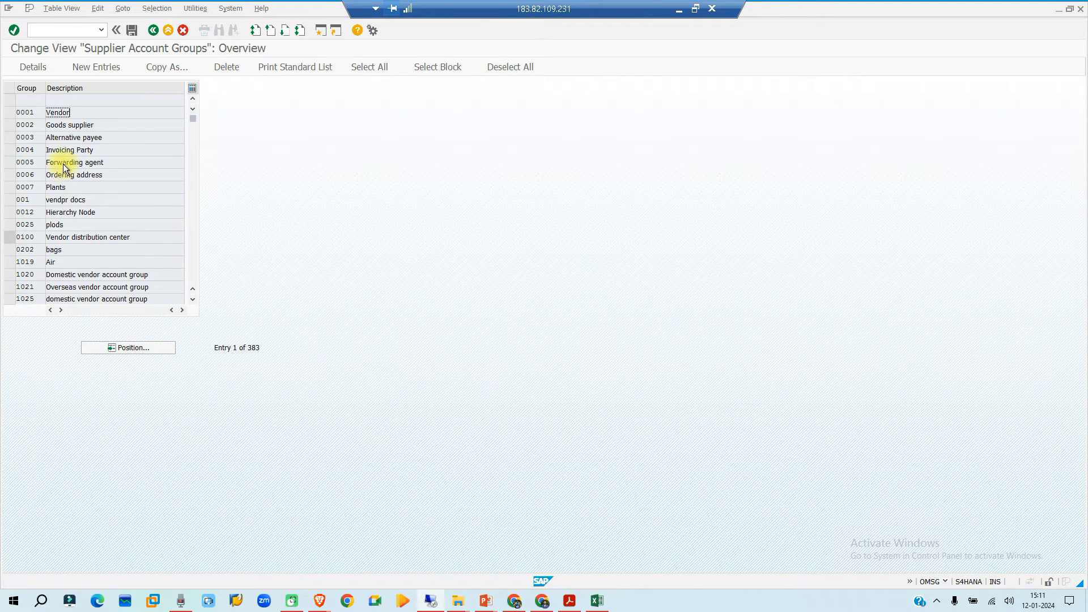
{"action": "scroll", "coordinate": [53, 117], "scroll_direction": "down", "scroll_amount": 1}
{"action": "scroll", "coordinate": [34, 170], "scroll_direction": "up", "scroll_amount": 1}
{"action": "left_click", "coordinate": [80, 124]}
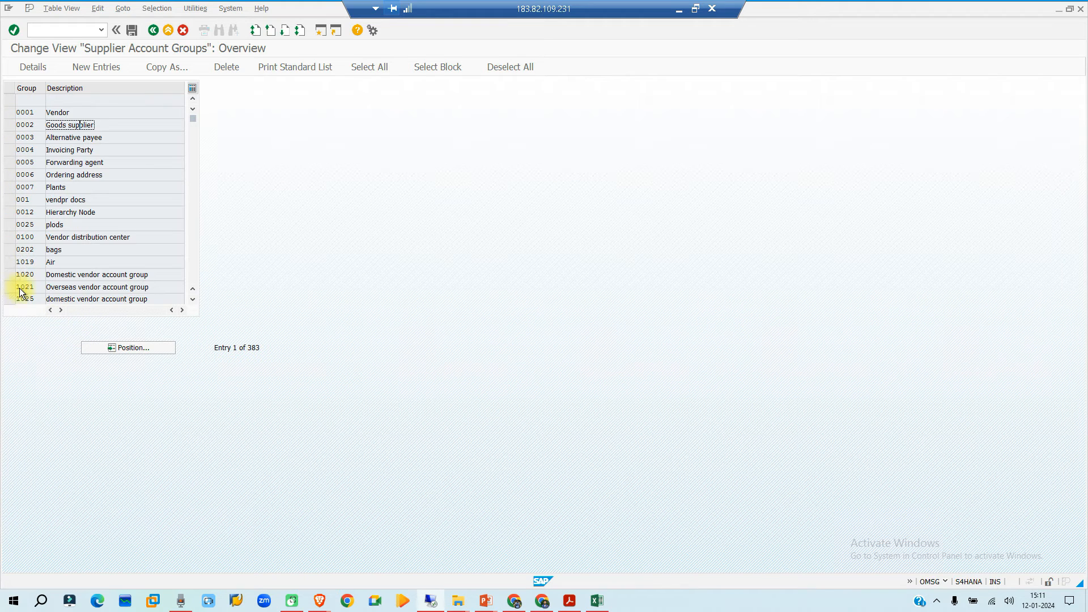
- Copy supplier account group 0001 as NIVN, the code noted in the Excel MASTER DATA sheet, and name it Nissan Vendor test
{"action": "left_click", "coordinate": [9, 112]}
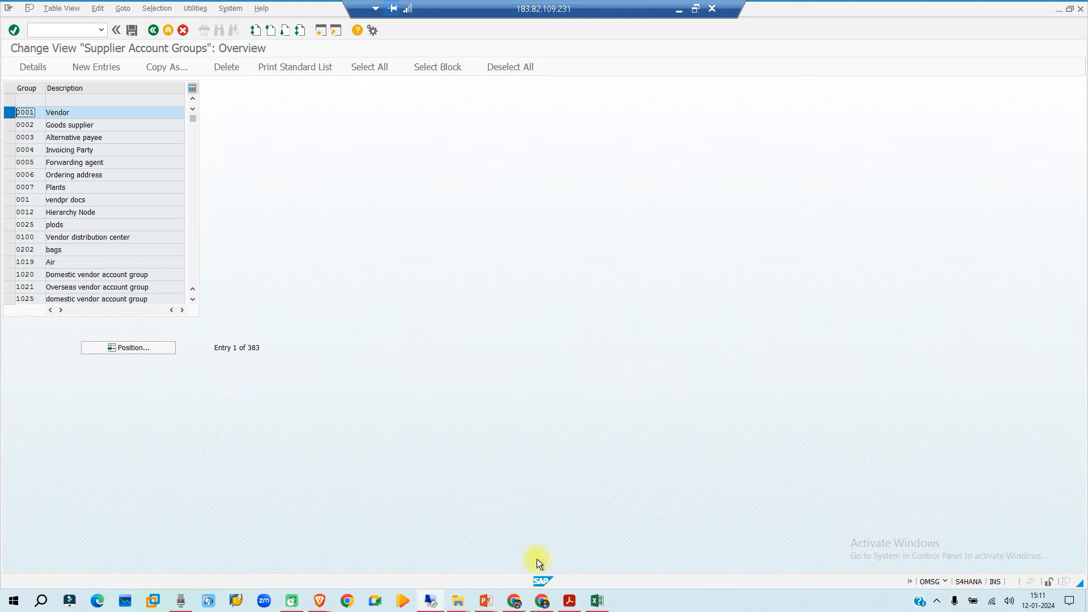
{"action": "left_click", "coordinate": [597, 601]}
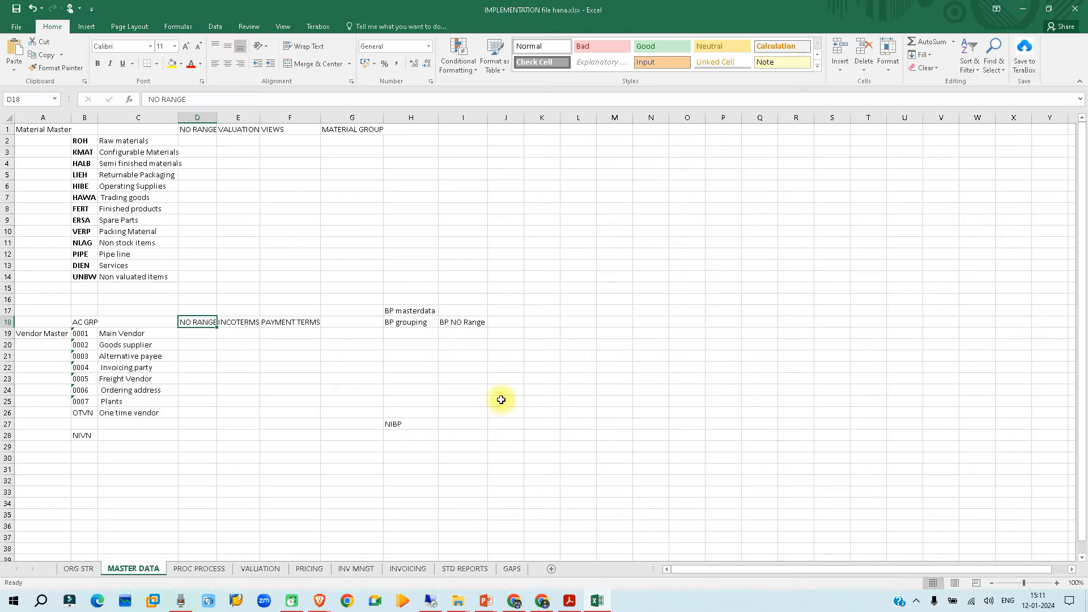
{"action": "left_click", "coordinate": [90, 441]}
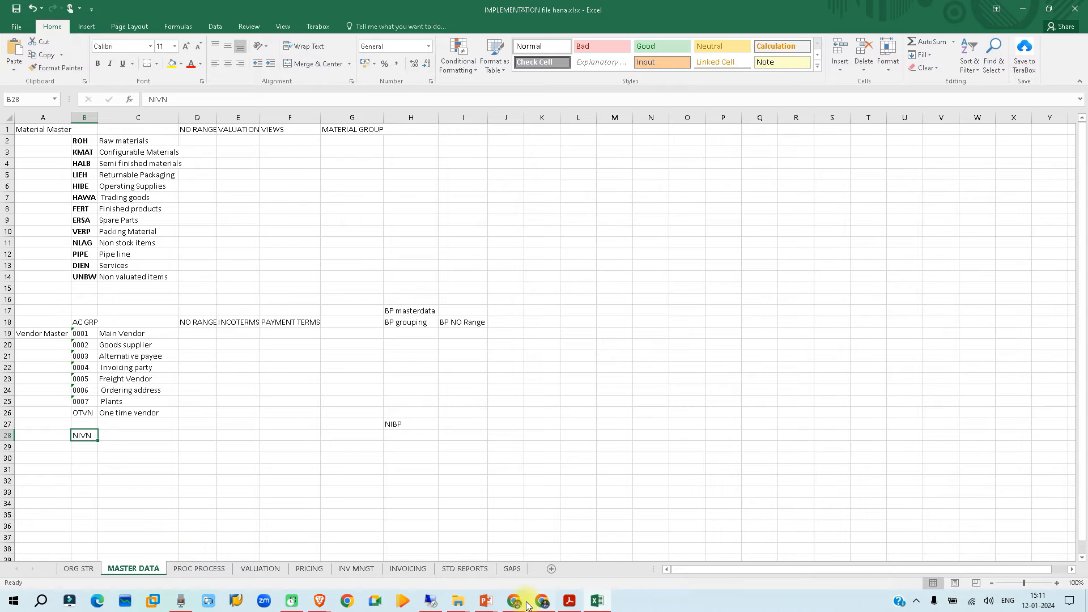
{"action": "left_click", "coordinate": [431, 601]}
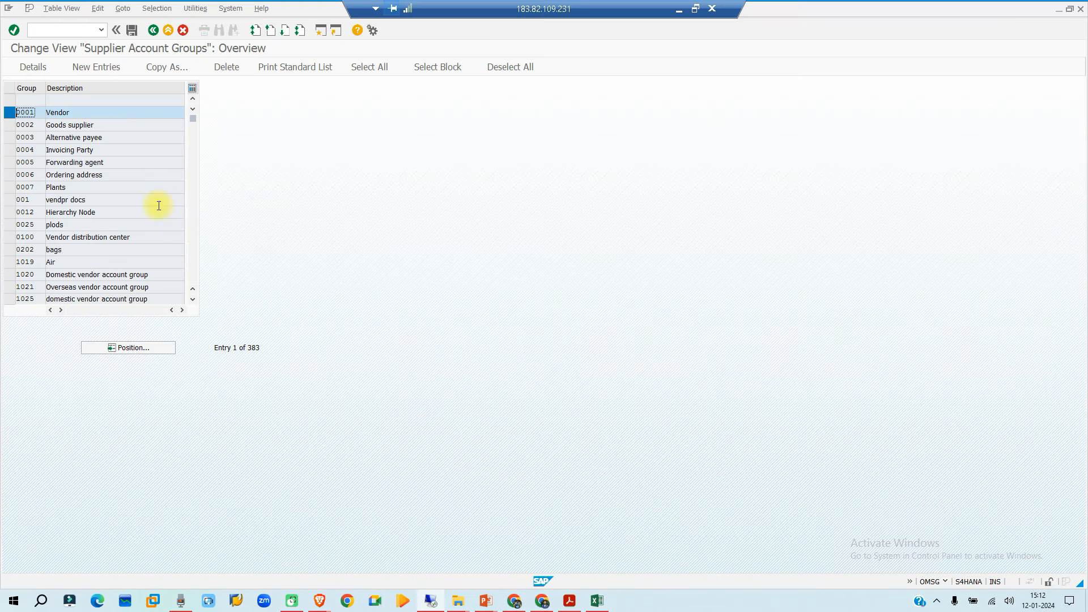
{"action": "left_click", "coordinate": [164, 68]}
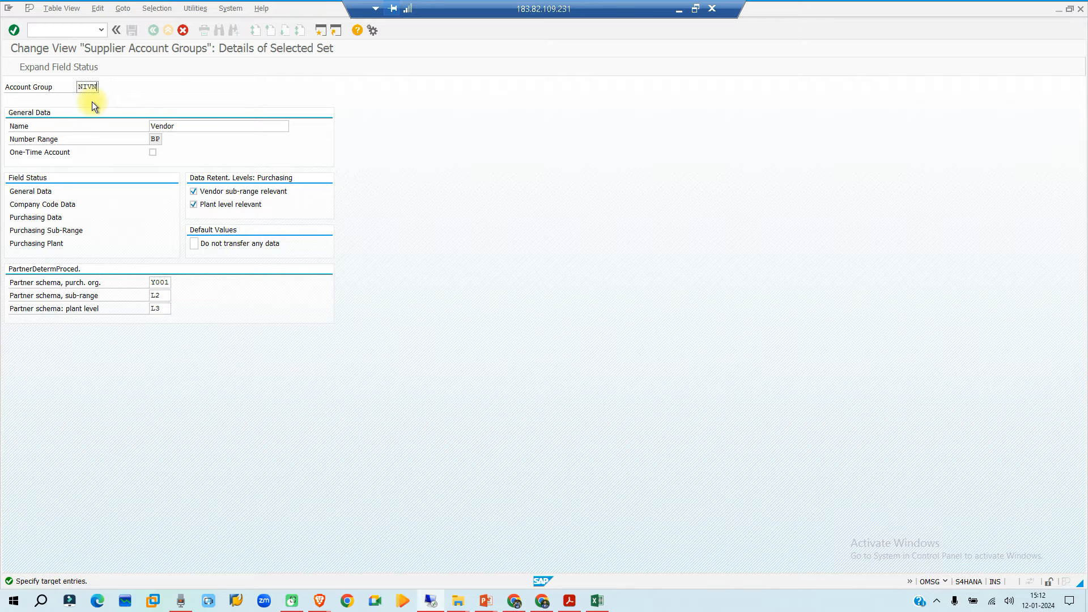
{"action": "left_click", "coordinate": [233, 125]}
{"action": "key", "text": "Left"}
{"action": "key", "text": "Left"}
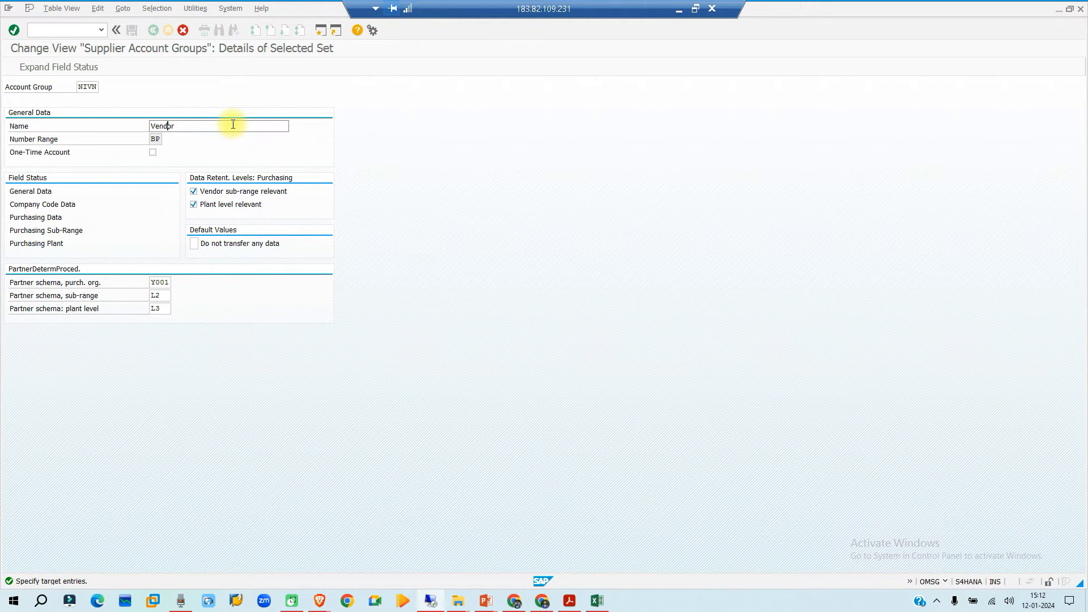
{"action": "type", "text": "Nissan Vendor test"}
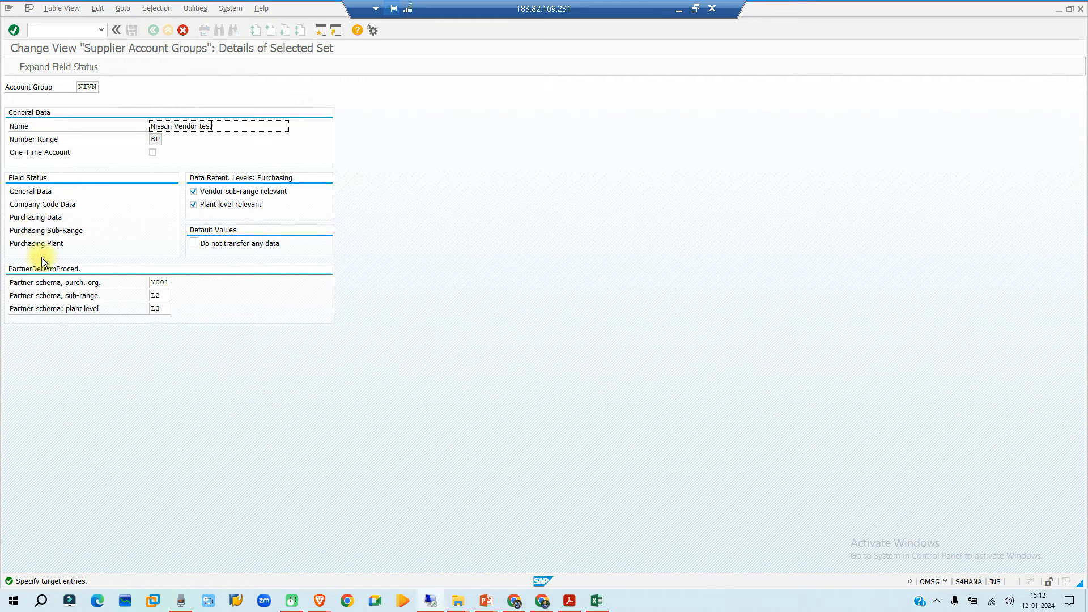
- Examine the Address field status settings in the General Data of account group NIVN and return to its details
{"action": "double_click", "coordinate": [36, 191]}
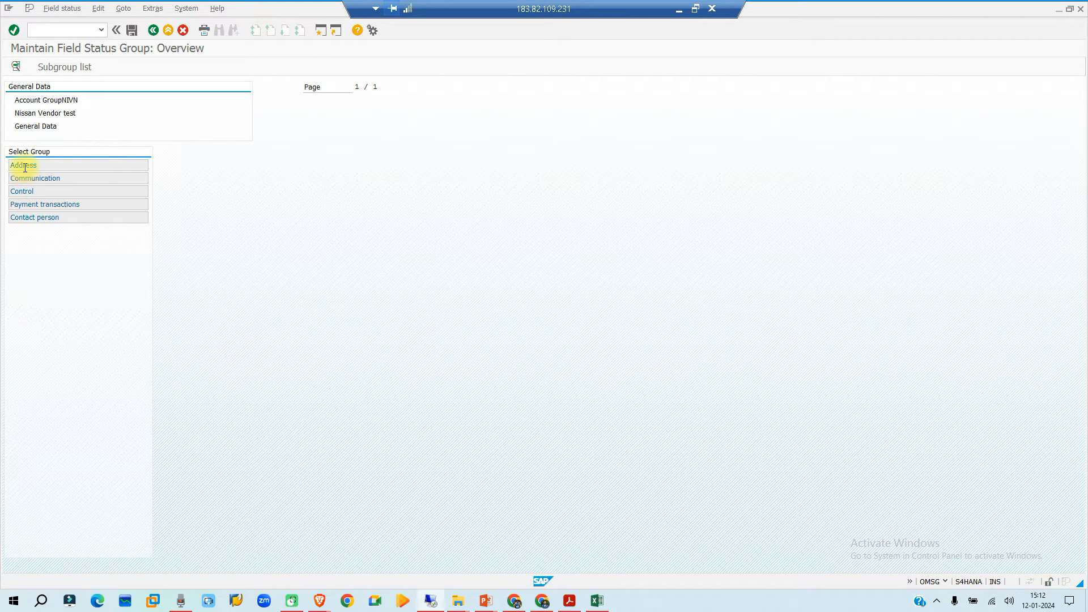
{"action": "double_click", "coordinate": [25, 166]}
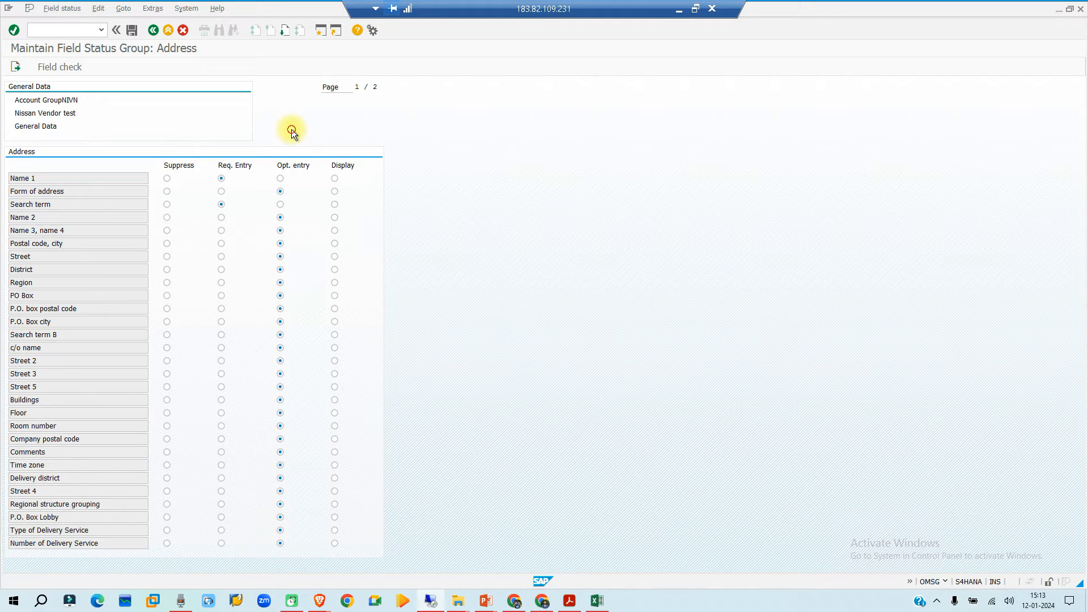
{"action": "left_click", "coordinate": [153, 30]}
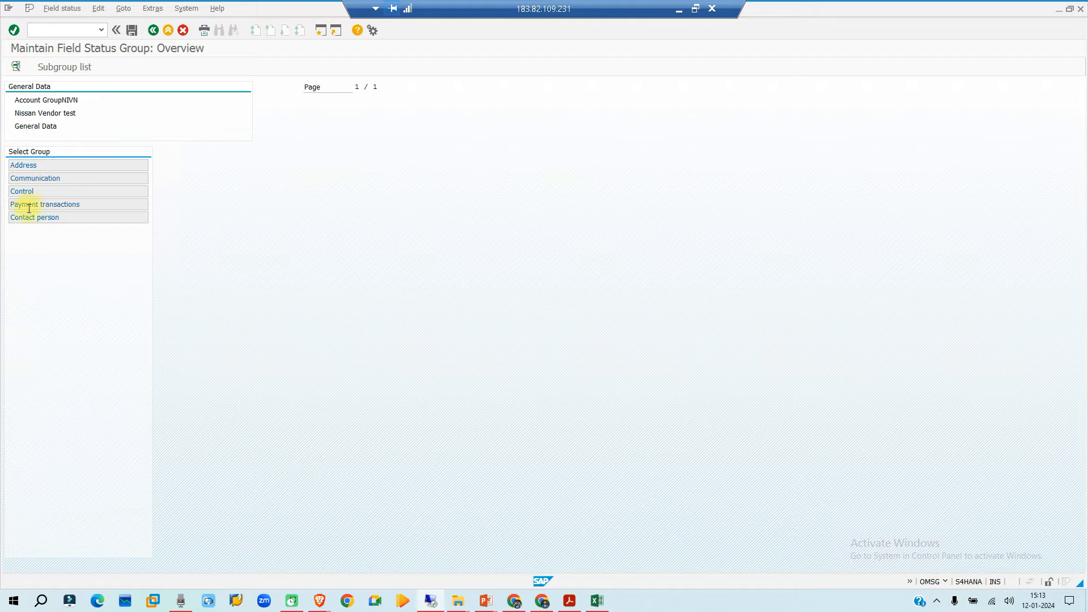
{"action": "left_click", "coordinate": [152, 31]}
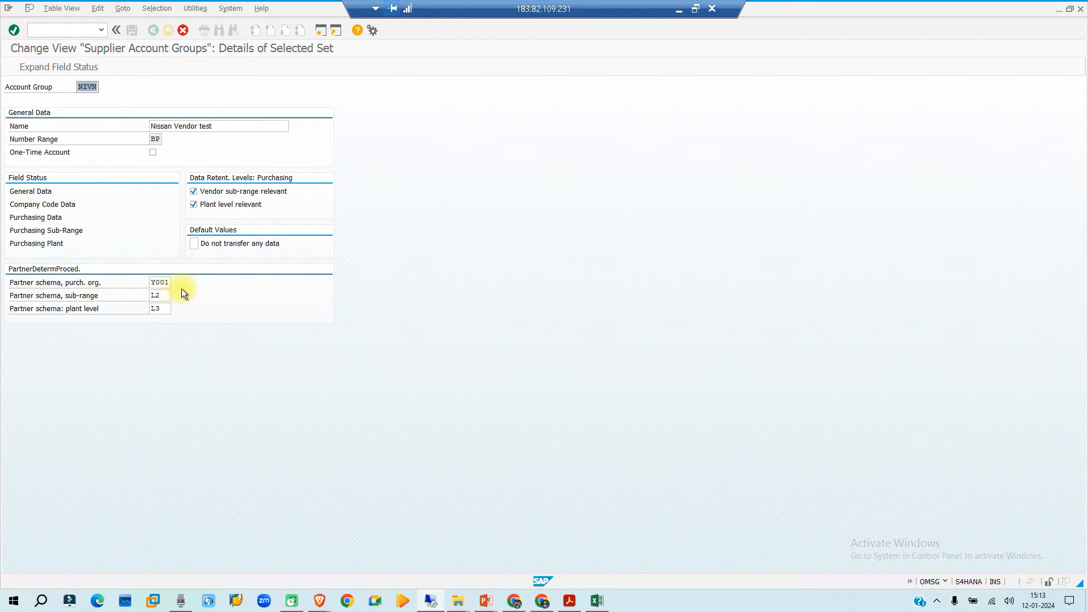
- Accept the copied account group NIVN and save it to the customizing request described as nissan org str
{"action": "left_click", "coordinate": [14, 30]}
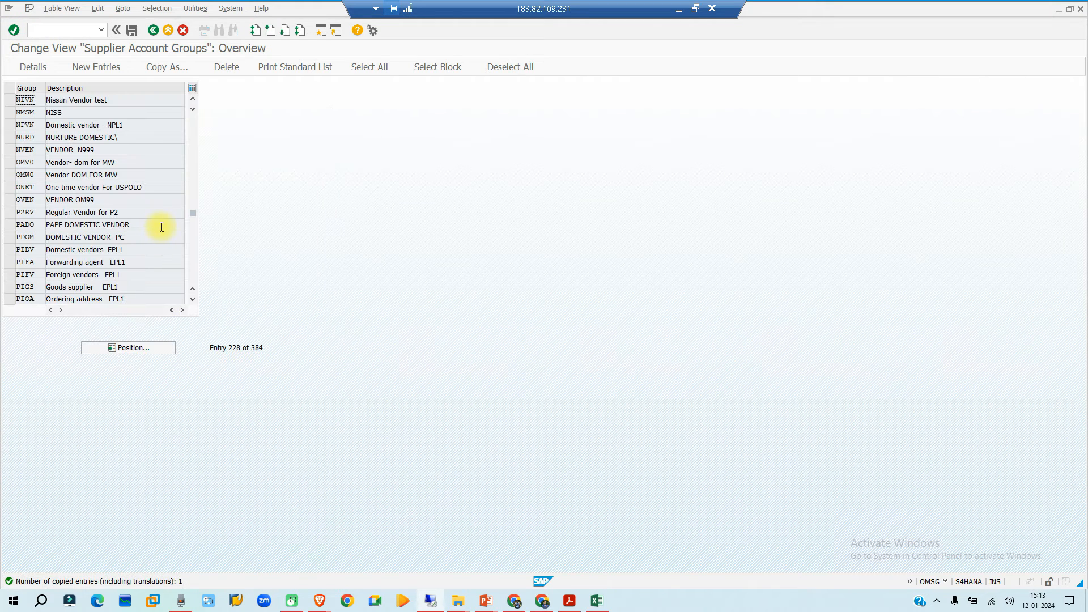
{"action": "key", "text": "ctrl+s"}
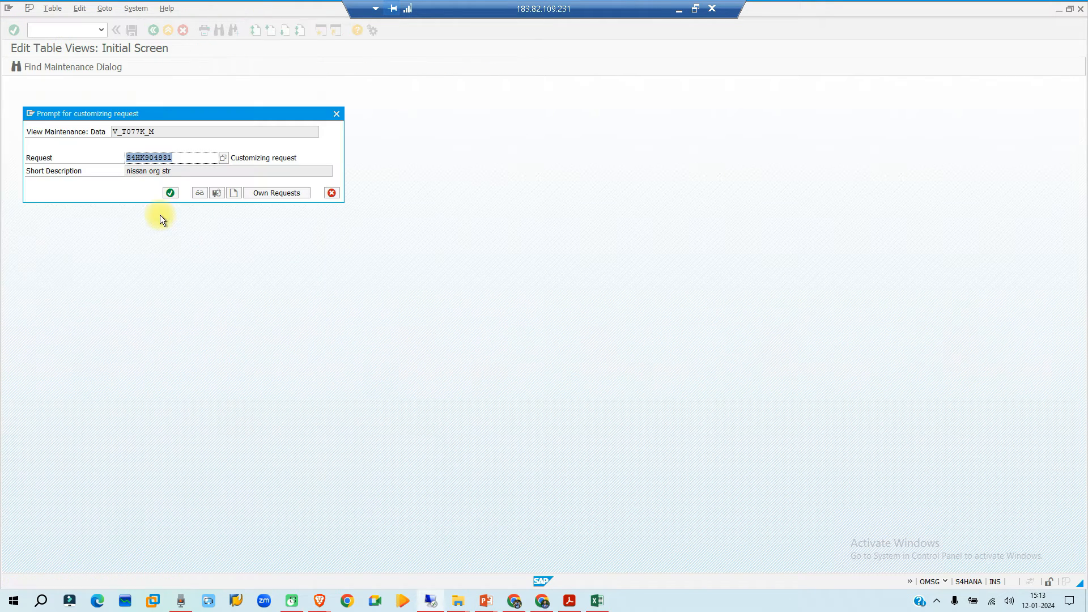
{"action": "left_click", "coordinate": [170, 193]}
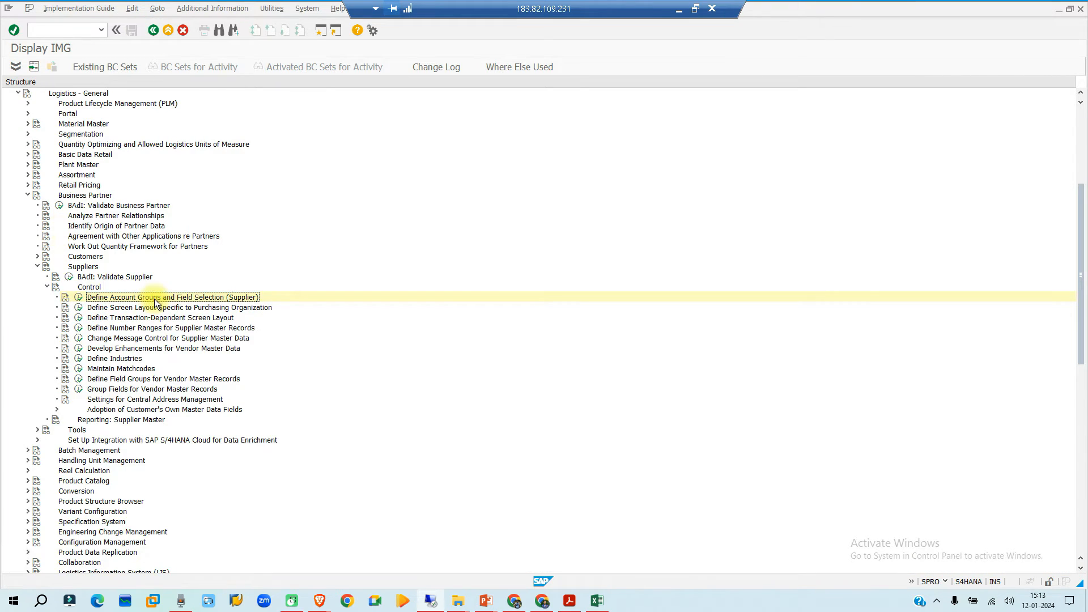
- Examine the existing vendor number range intervals, including interval BP, and return to the implementation guide
{"action": "left_click", "coordinate": [78, 327]}
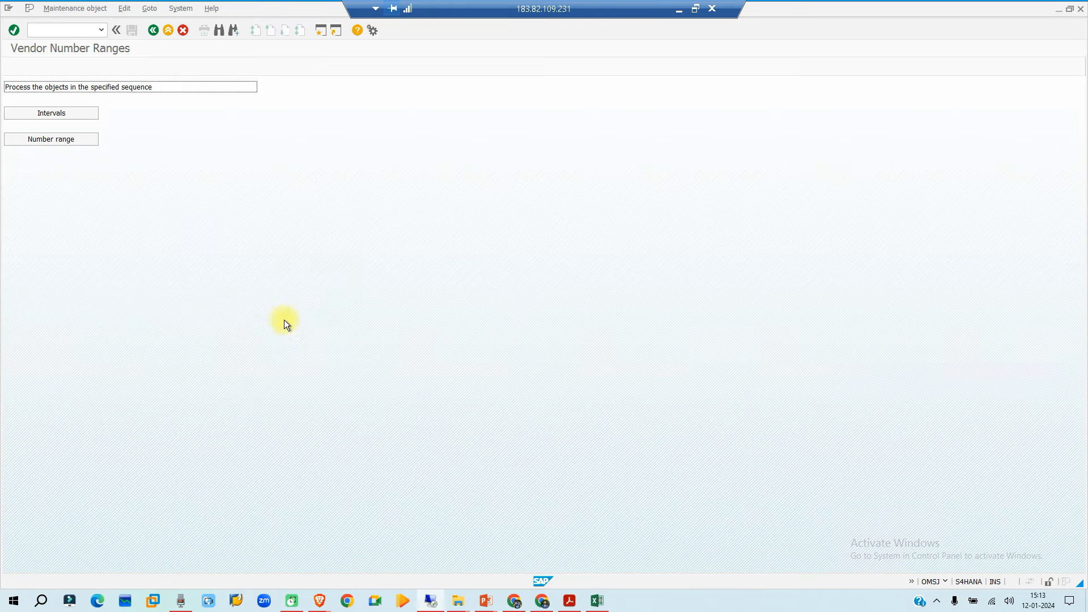
{"action": "left_click", "coordinate": [60, 115]}
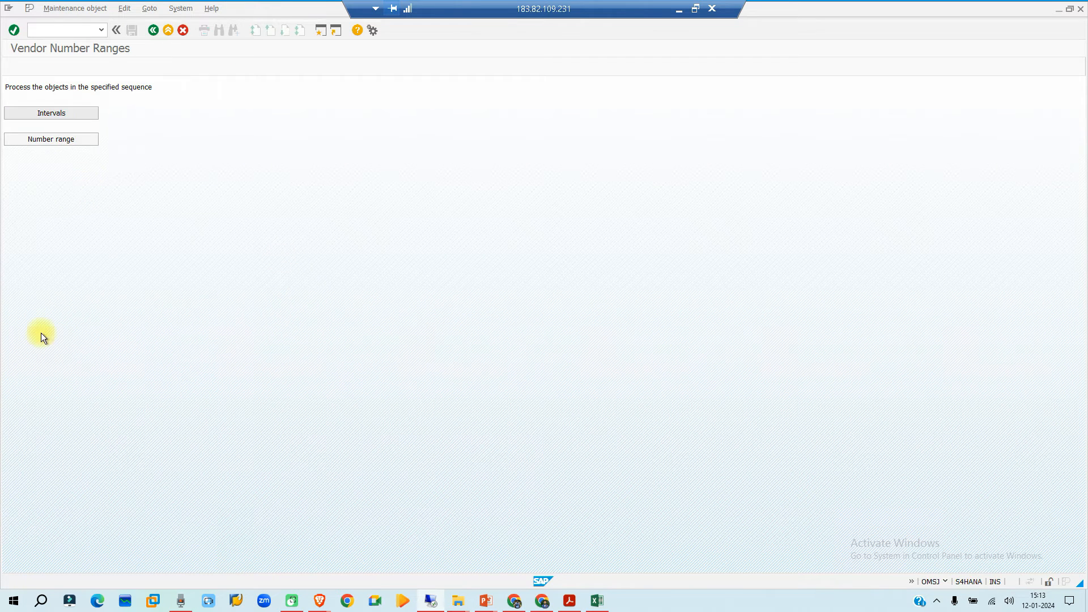
{"action": "scroll", "coordinate": [40, 143], "scroll_direction": "down", "scroll_amount": 4}
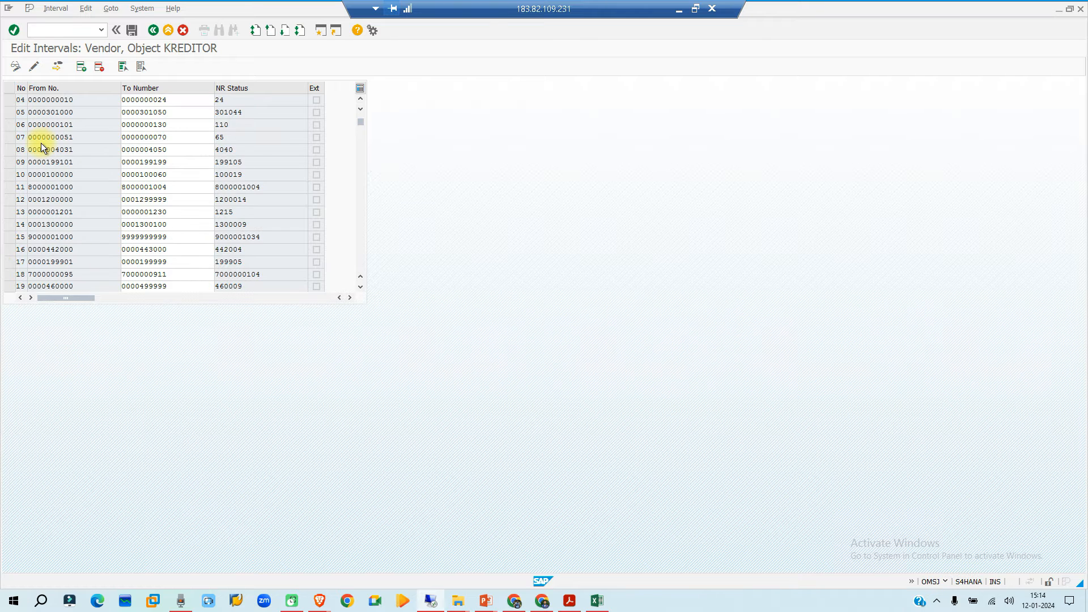
{"action": "scroll", "coordinate": [48, 192], "scroll_direction": "down", "scroll_amount": 2}
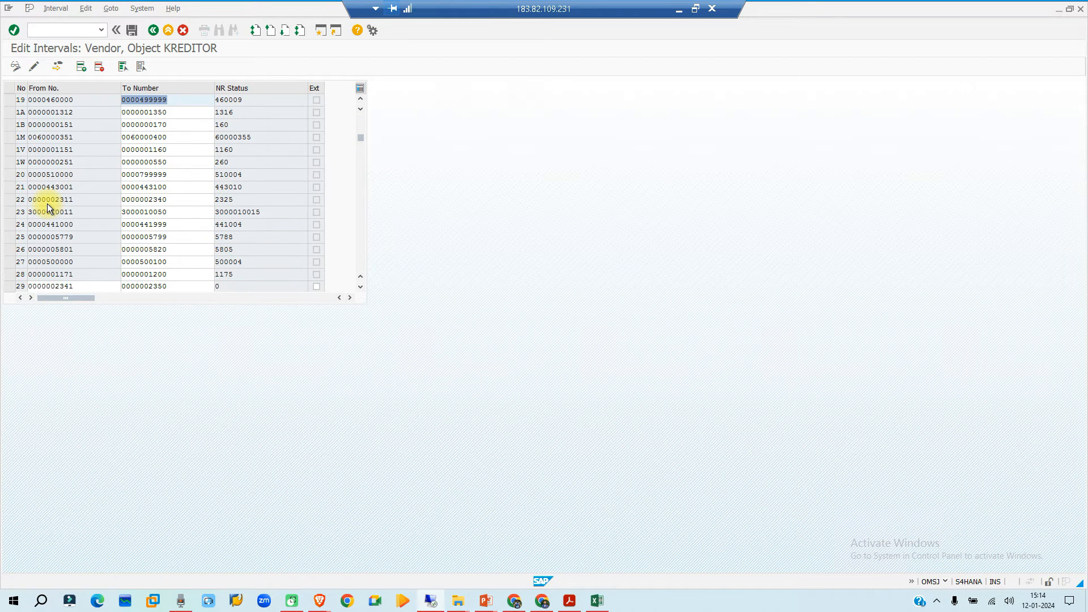
{"action": "scroll", "coordinate": [48, 195], "scroll_direction": "down", "scroll_amount": 10}
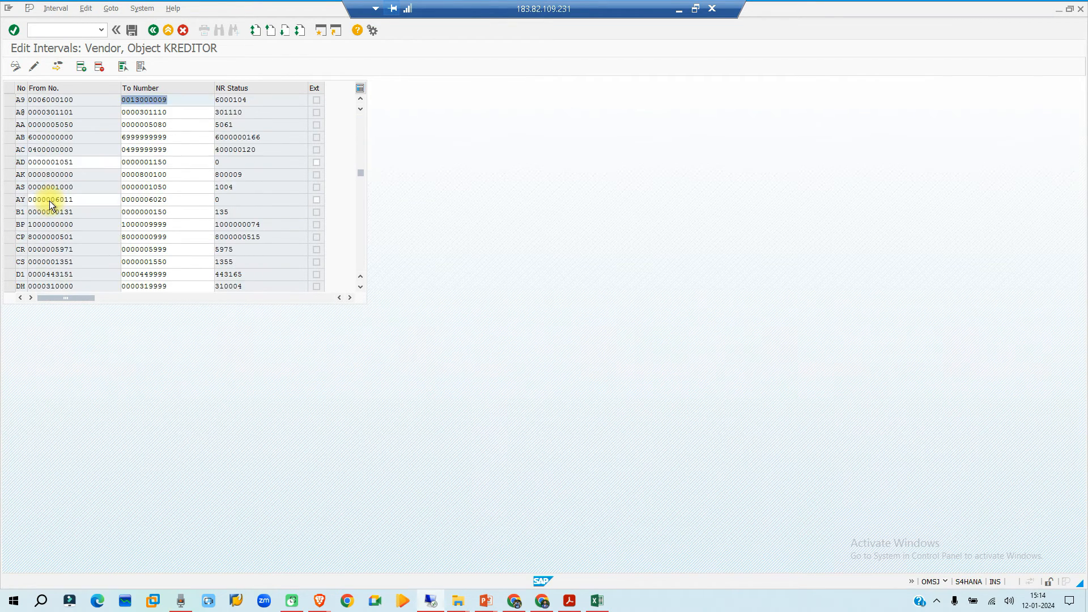
{"action": "left_click", "coordinate": [11, 224]}
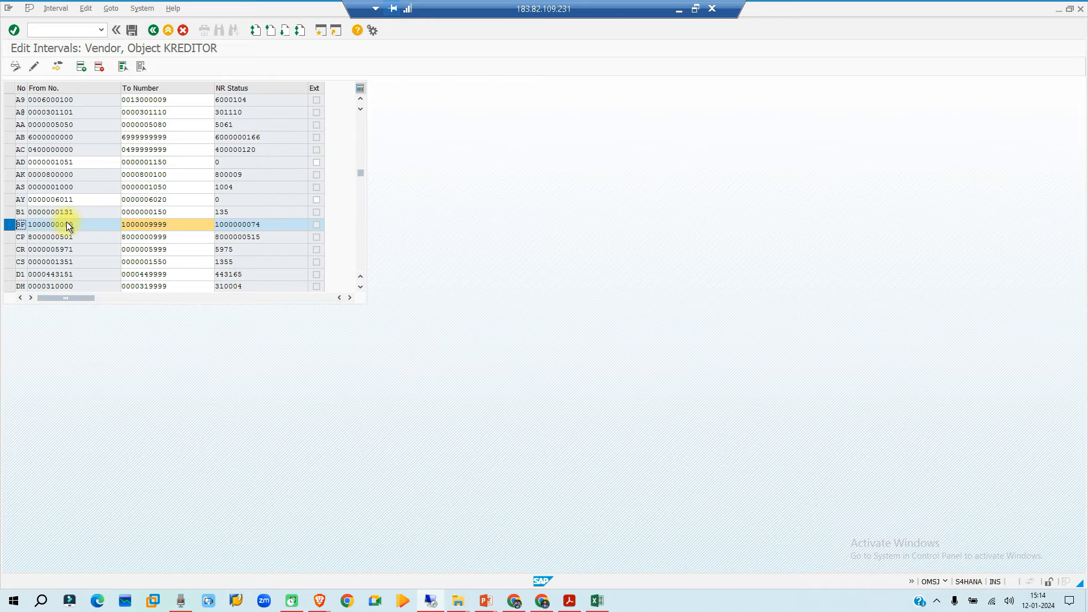
{"action": "scroll", "coordinate": [66, 222], "scroll_direction": "down", "scroll_amount": 4}
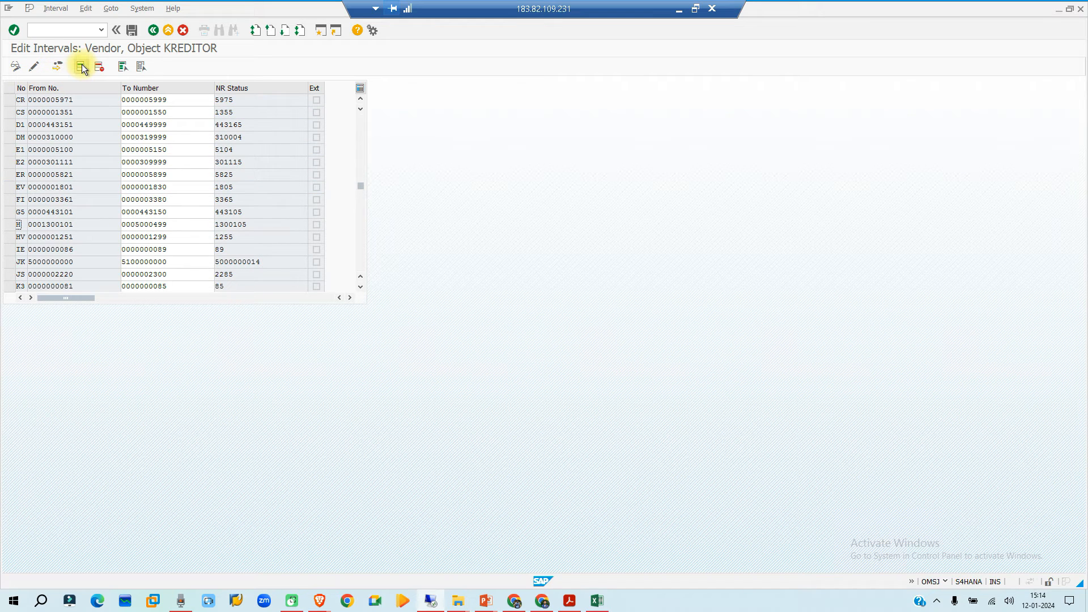
{"action": "scroll", "coordinate": [72, 255], "scroll_direction": "up", "scroll_amount": 1}
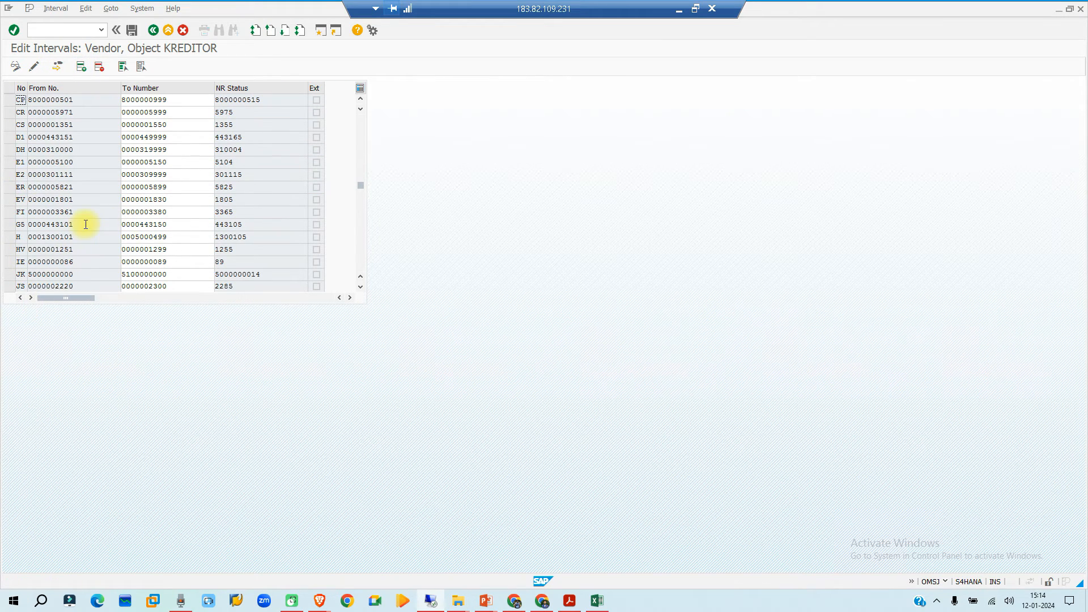
{"action": "scroll", "coordinate": [80, 248], "scroll_direction": "down", "scroll_amount": 10}
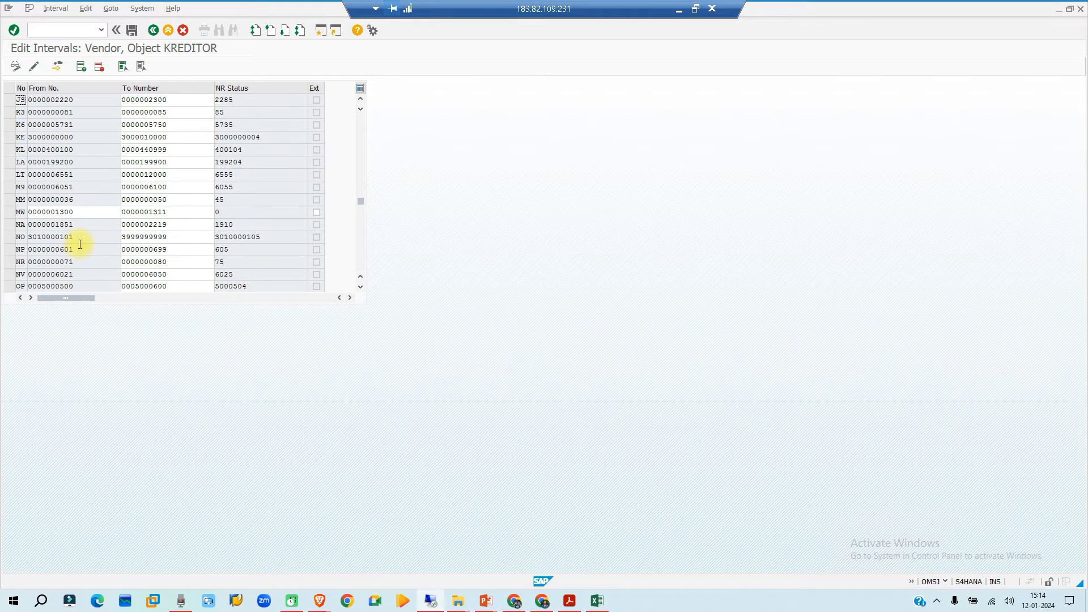
{"action": "scroll", "coordinate": [80, 244], "scroll_direction": "down", "scroll_amount": 6}
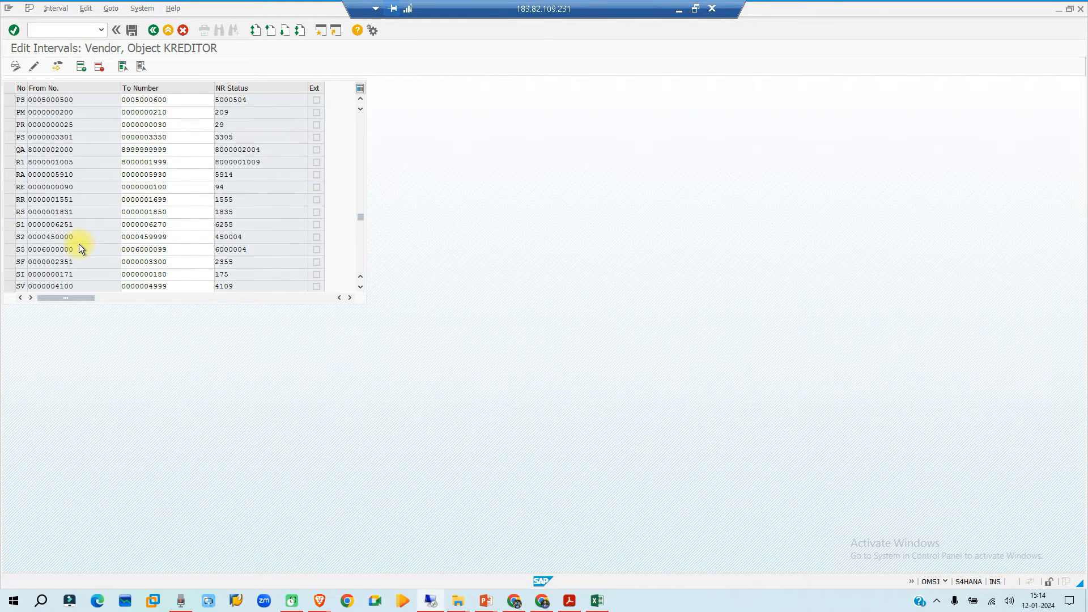
{"action": "left_click", "coordinate": [153, 30]}
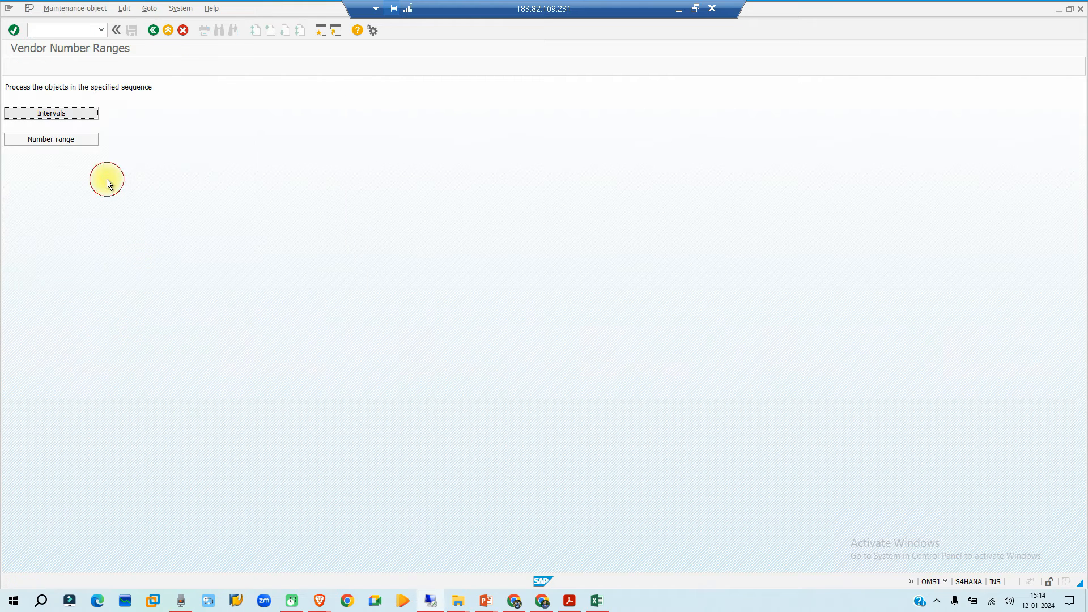
{"action": "left_click", "coordinate": [153, 29]}
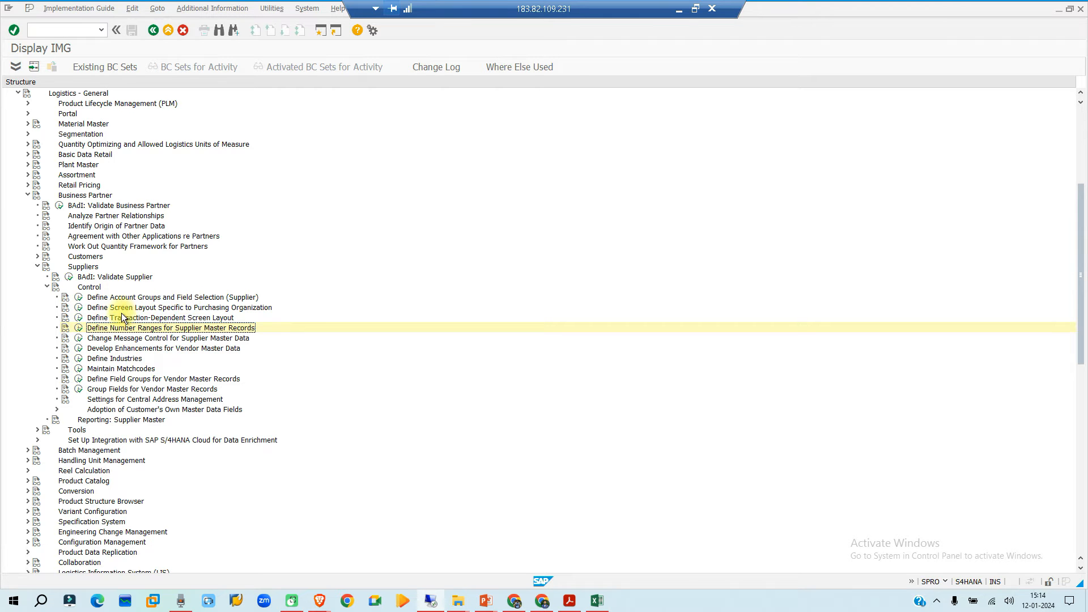
- Reopen the vendor number ranges and locate account group NIVN in the account group to number range assignment
{"action": "left_click", "coordinate": [78, 330]}
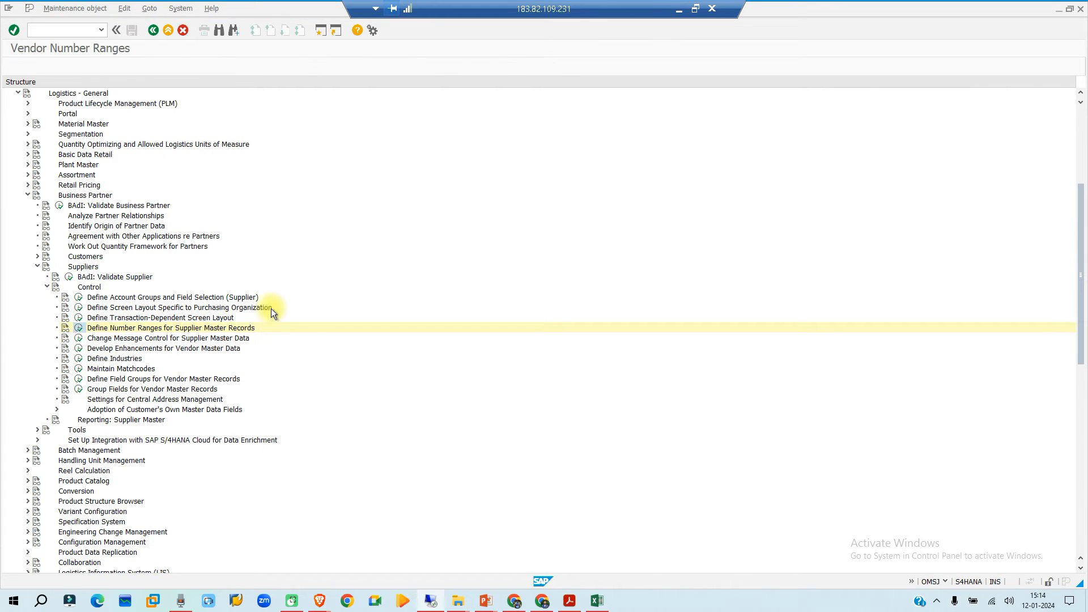
{"action": "left_click", "coordinate": [74, 114]}
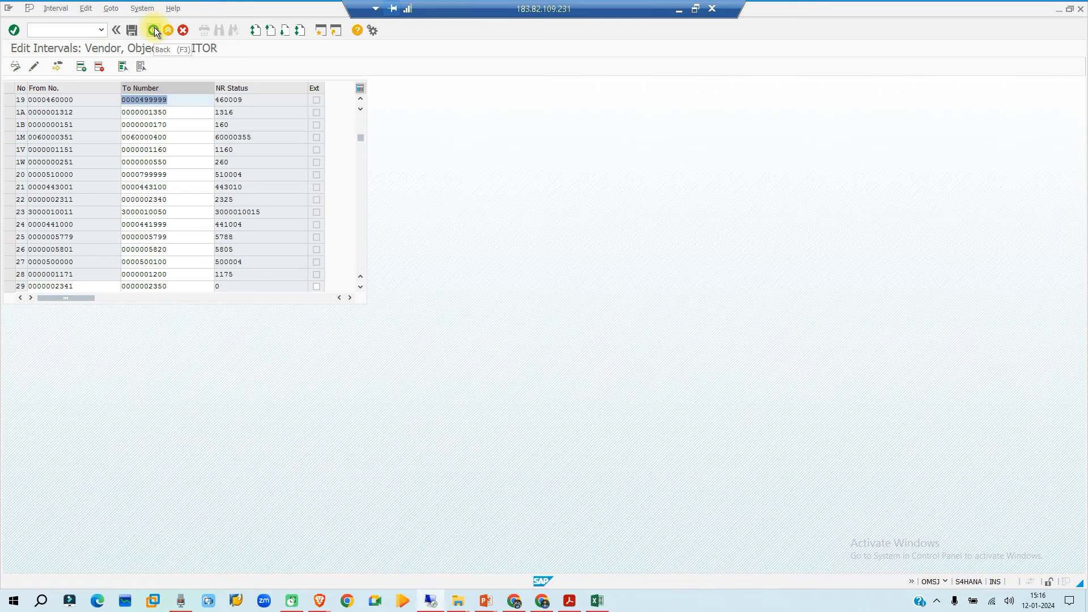
{"action": "left_click", "coordinate": [154, 30]}
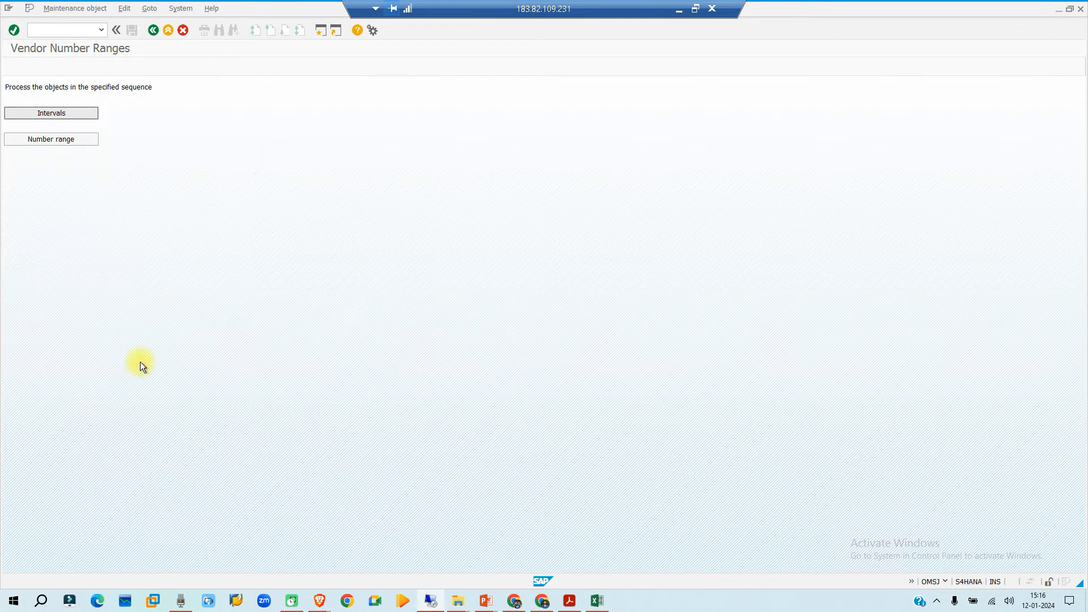
{"action": "left_click", "coordinate": [59, 139]}
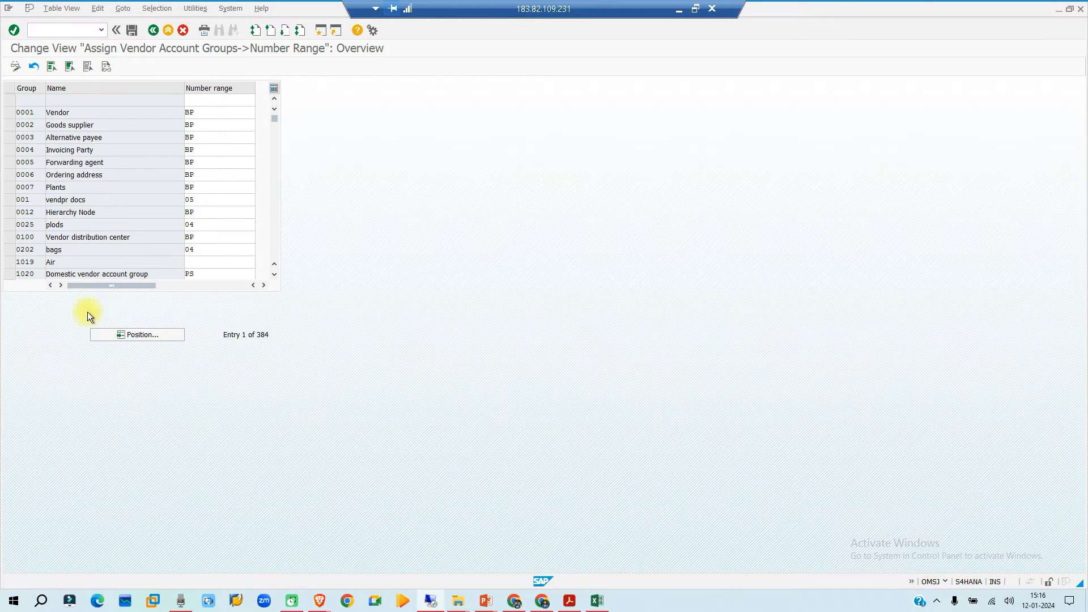
{"action": "scroll", "coordinate": [26, 169], "scroll_direction": "down", "scroll_amount": 4}
{"action": "left_click", "coordinate": [128, 335]}
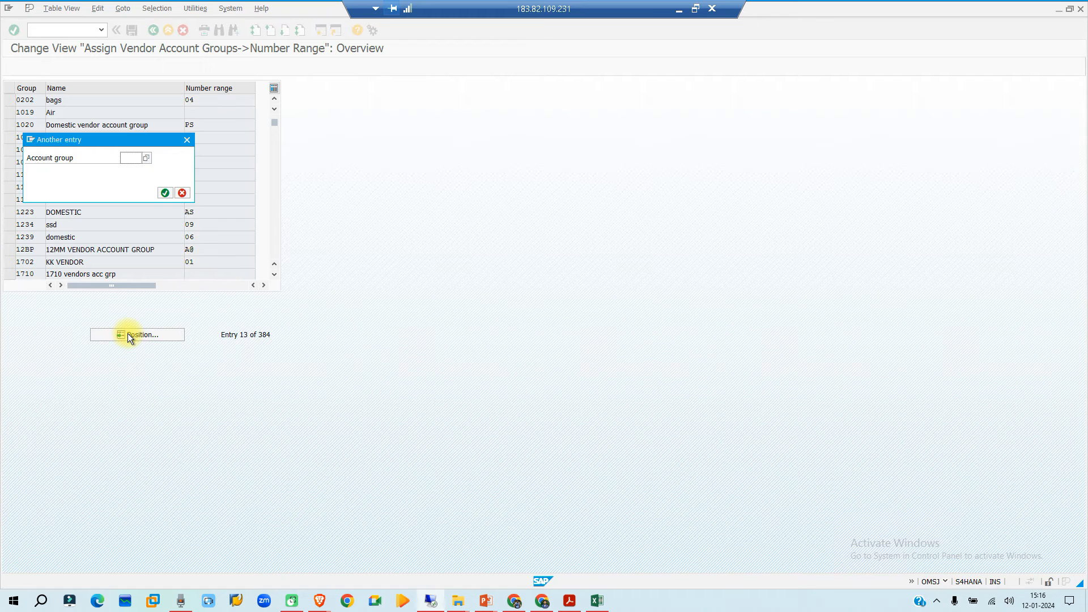
{"action": "type", "text": "nivn"}
{"action": "key", "text": "Return"}
- Check the number range assigned to account group NIVN and return to the implementation guide
{"action": "left_click", "coordinate": [128, 95]}
{"action": "left_click", "coordinate": [215, 100]}
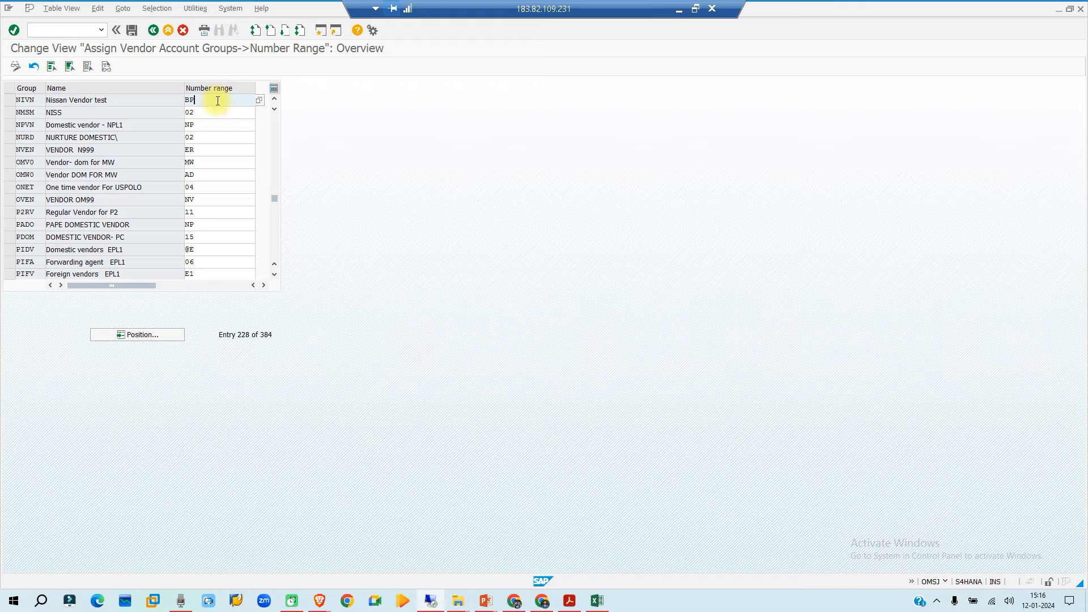
{"action": "left_click_drag", "start_coordinate": [187, 98], "coordinate": [203, 95]}
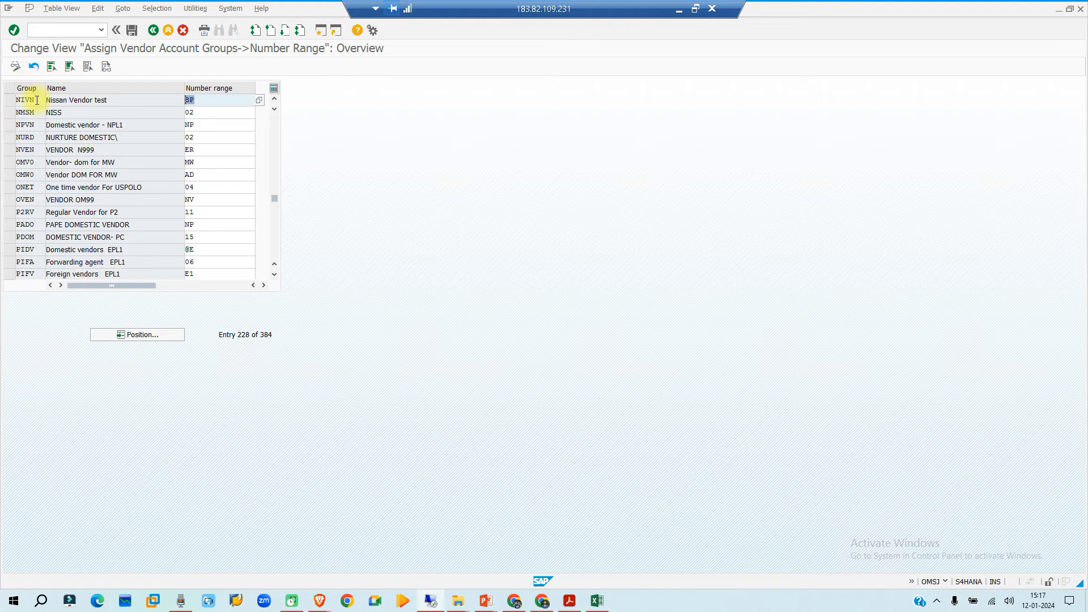
{"action": "left_click", "coordinate": [210, 99]}
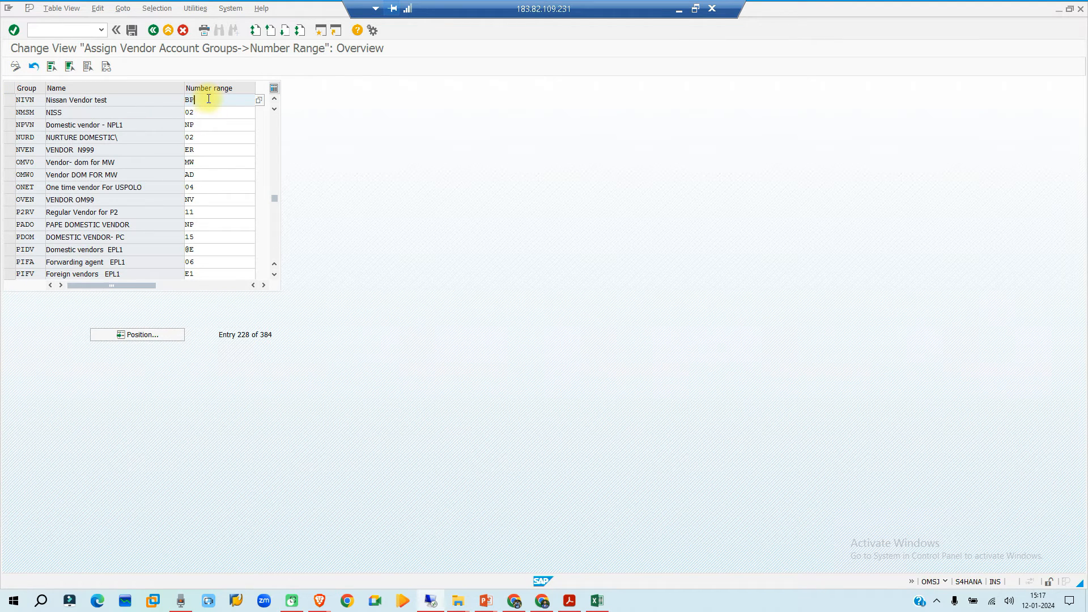
{"action": "left_click", "coordinate": [154, 29]}
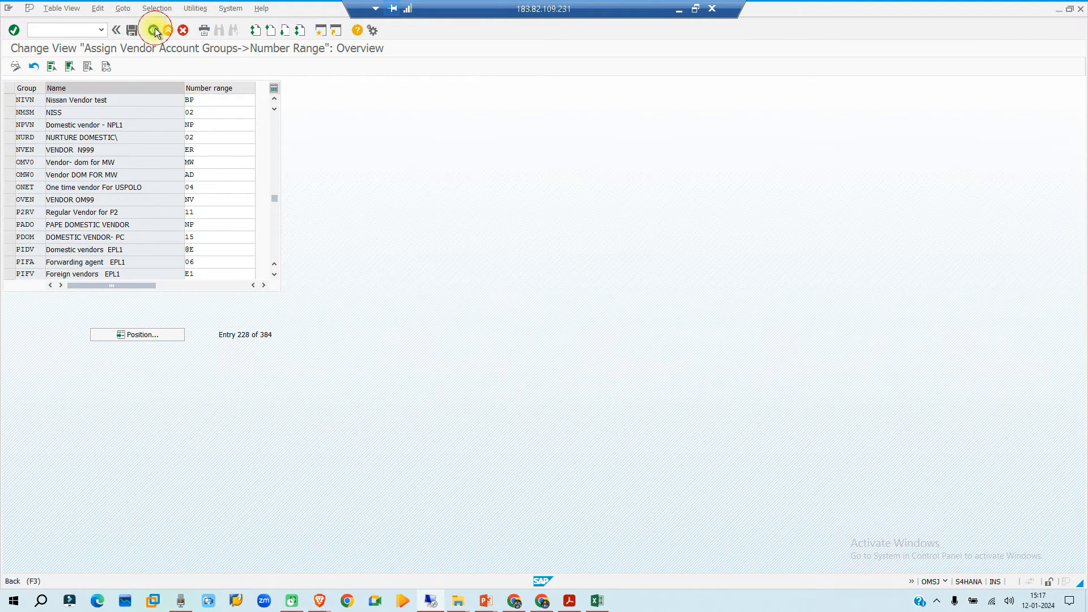
{"action": "left_click", "coordinate": [152, 30]}
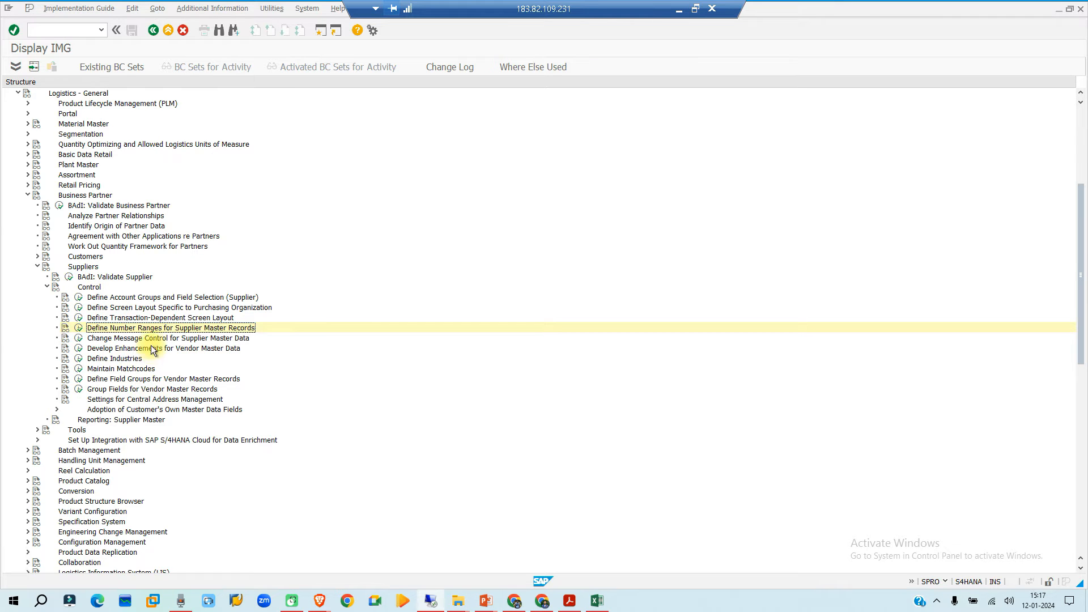
- Expand Cross-Application Components and its SAP Business Partner node in the implementation guide
{"action": "left_click", "coordinate": [94, 318]}
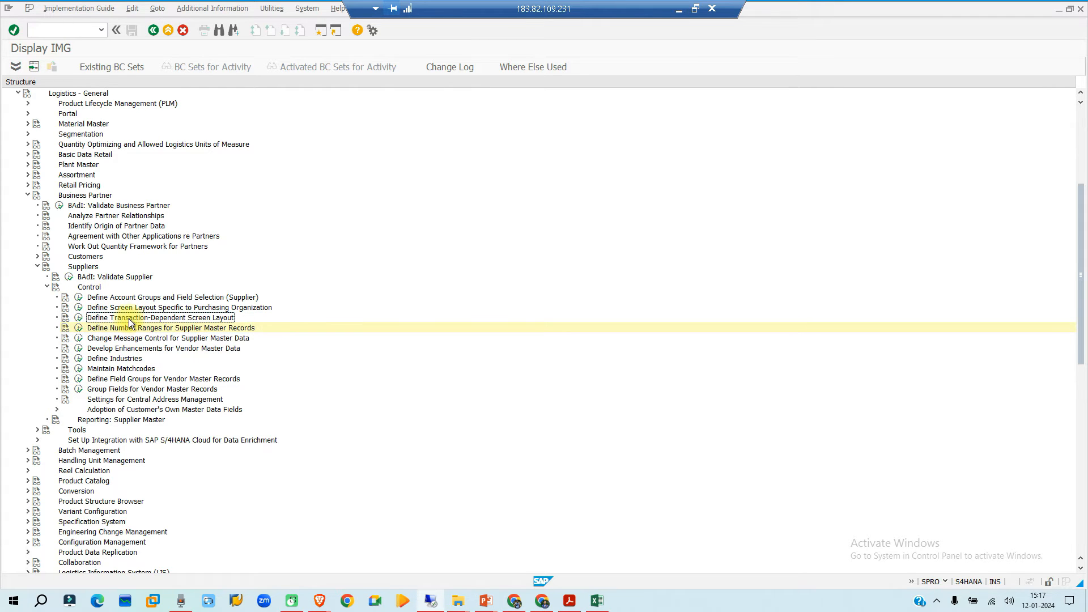
{"action": "left_click", "coordinate": [100, 307]}
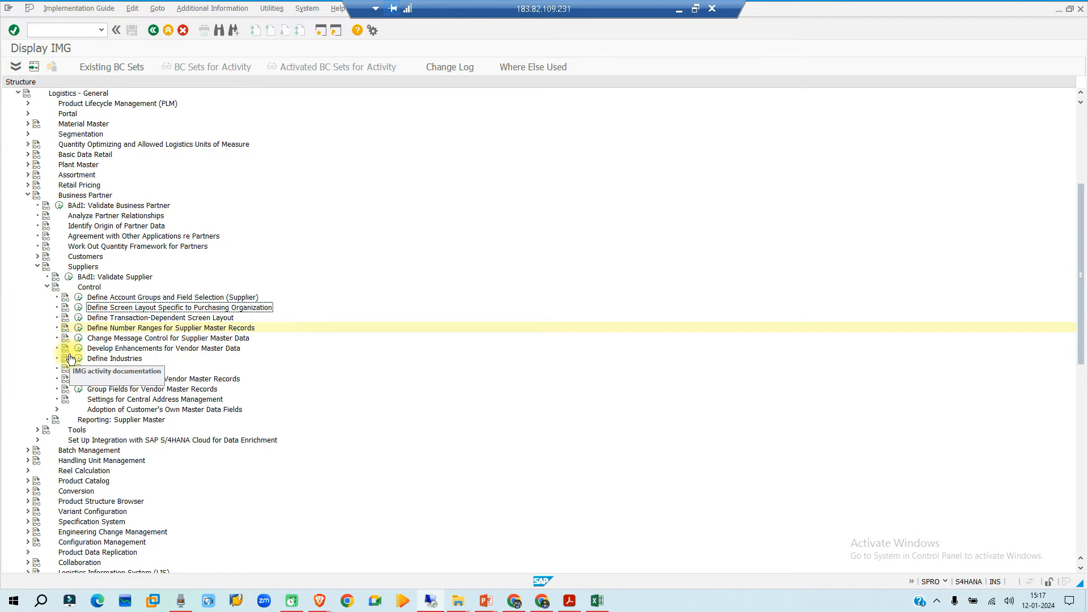
{"action": "scroll", "coordinate": [71, 361], "scroll_direction": "up", "scroll_amount": 1}
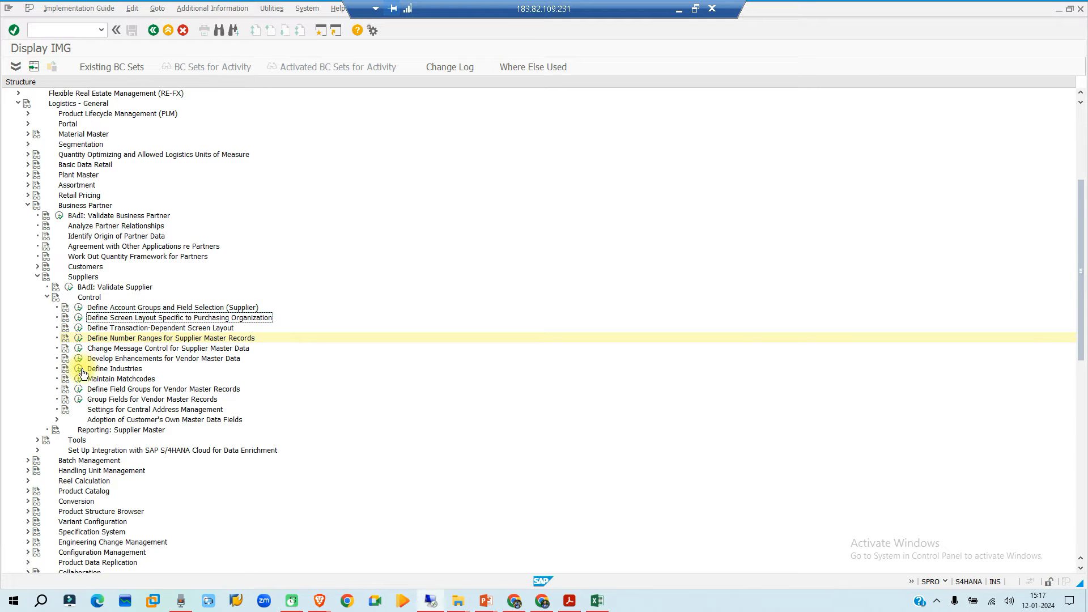
{"action": "scroll", "coordinate": [81, 375], "scroll_direction": "up", "scroll_amount": 2}
{"action": "scroll", "coordinate": [80, 376], "scroll_direction": "up", "scroll_amount": 16}
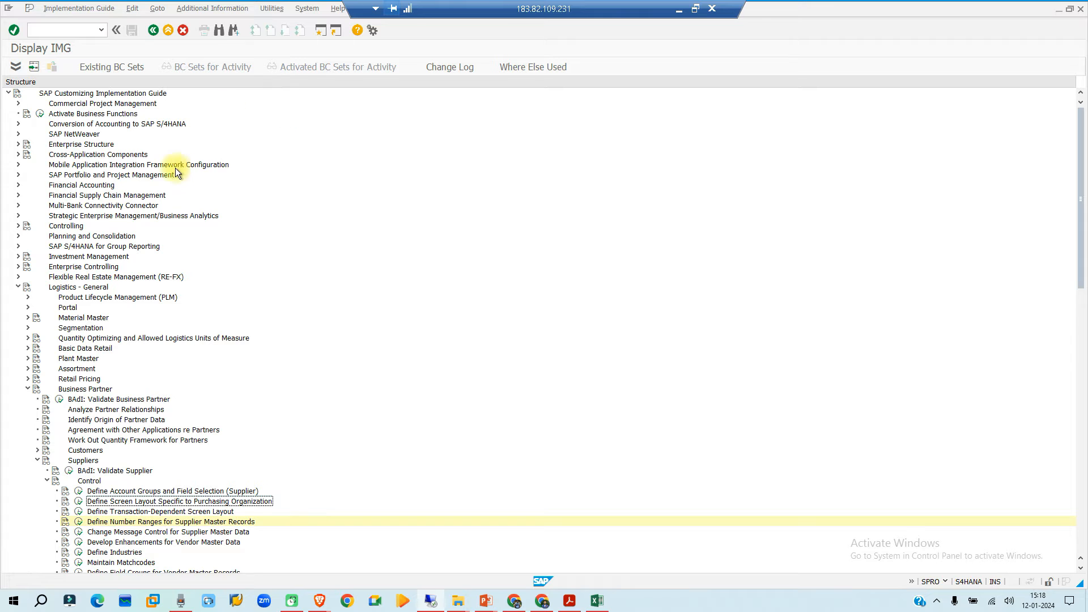
{"action": "left_click", "coordinate": [69, 156]}
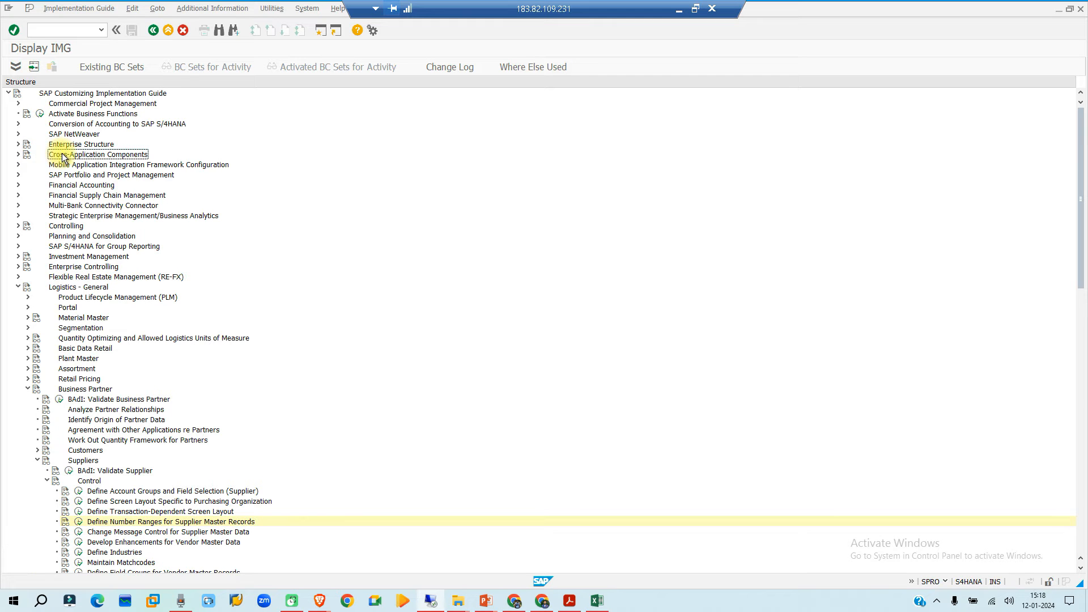
{"action": "left_click", "coordinate": [18, 155]}
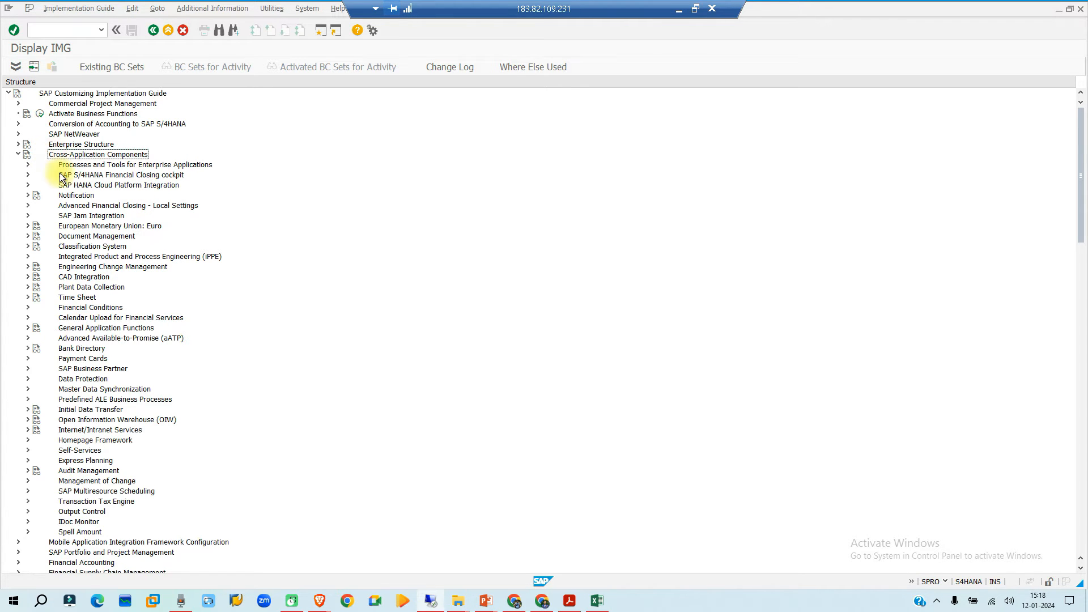
{"action": "left_click", "coordinate": [123, 369]}
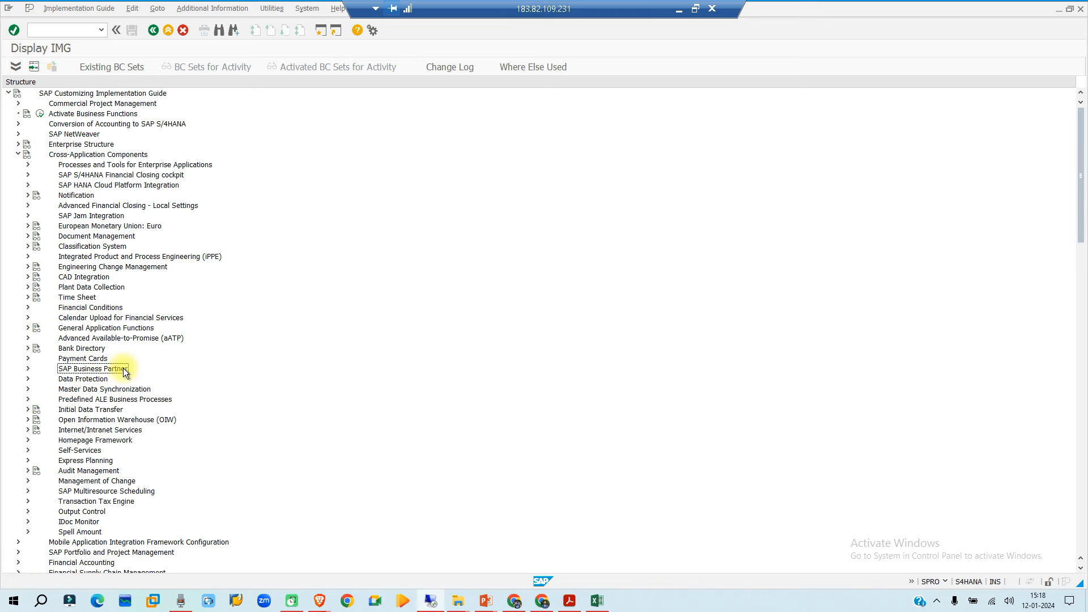
{"action": "left_click", "coordinate": [27, 368]}
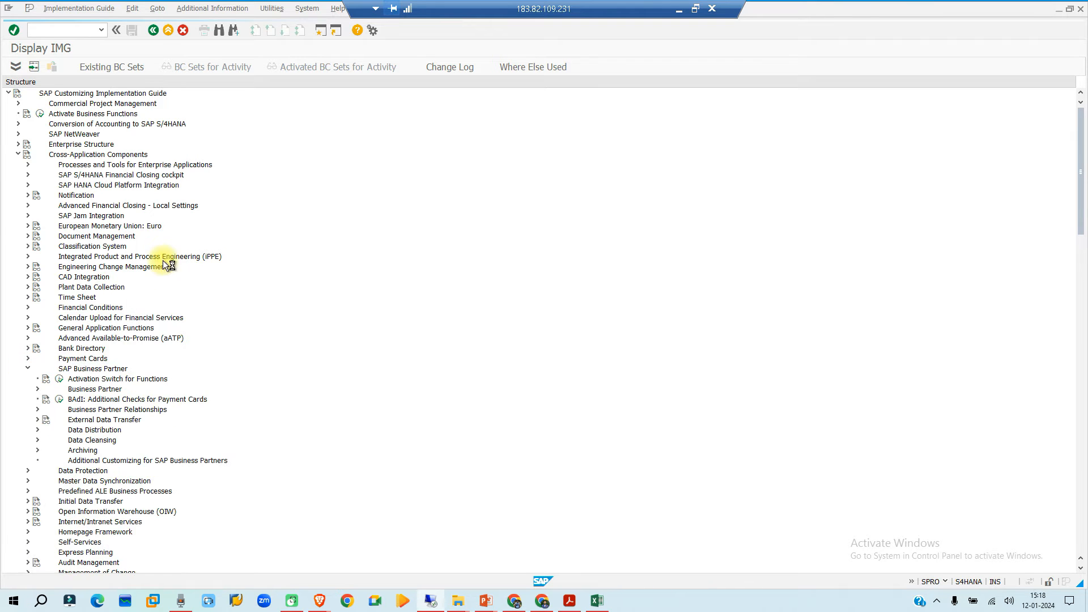
- Expand the Business Partner node and its Basic Settings under SAP Business Partner
{"action": "scroll", "coordinate": [163, 248], "scroll_direction": "down", "scroll_amount": 4}
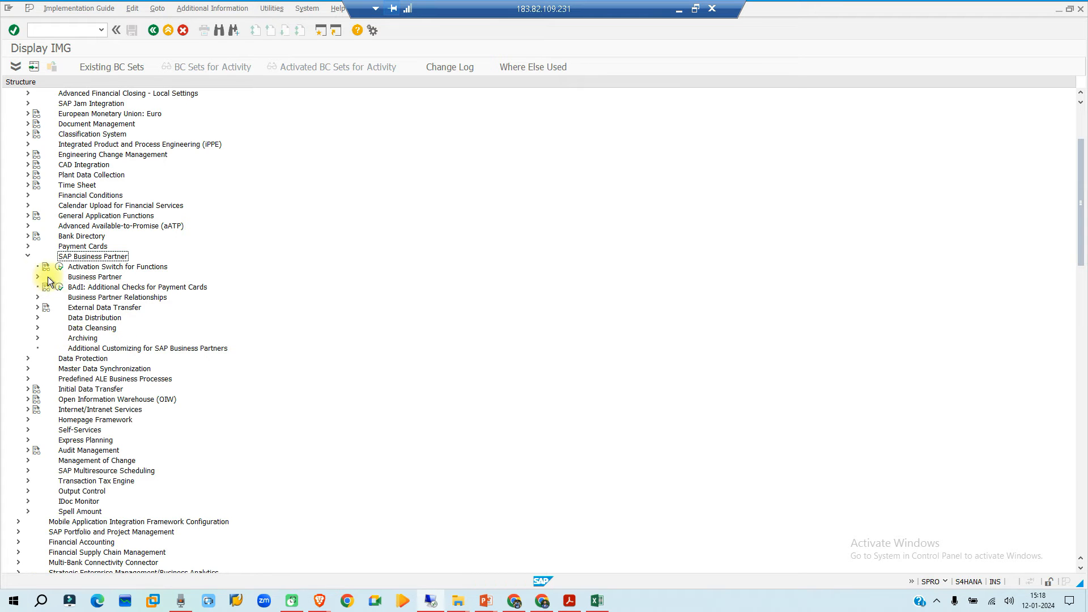
{"action": "left_click", "coordinate": [86, 276]}
{"action": "left_click", "coordinate": [38, 277]}
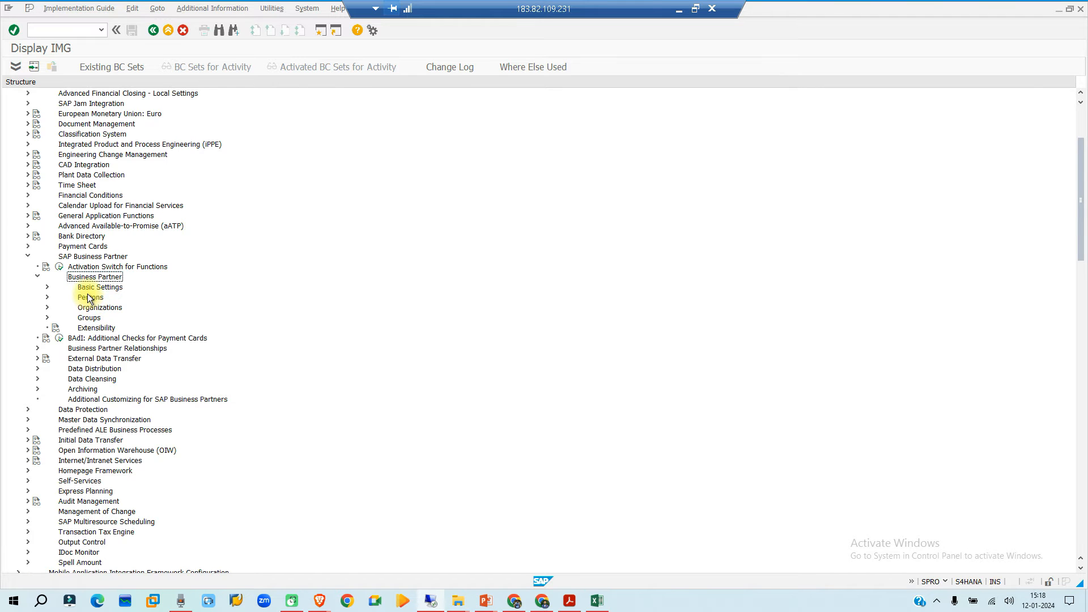
{"action": "left_click", "coordinate": [92, 319]}
{"action": "left_click", "coordinate": [47, 297]}
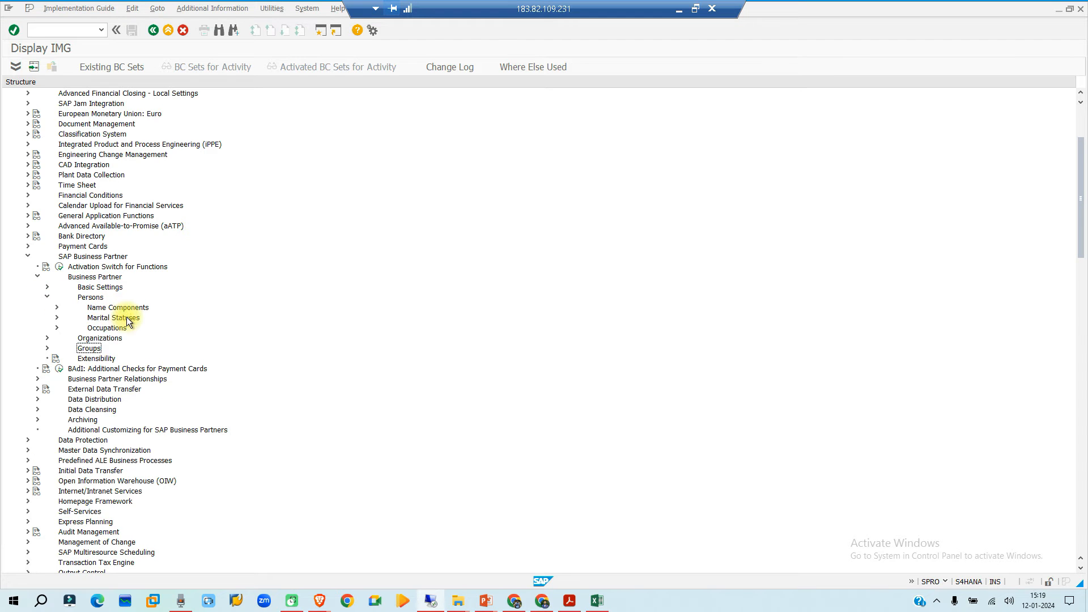
{"action": "left_click", "coordinate": [47, 298]}
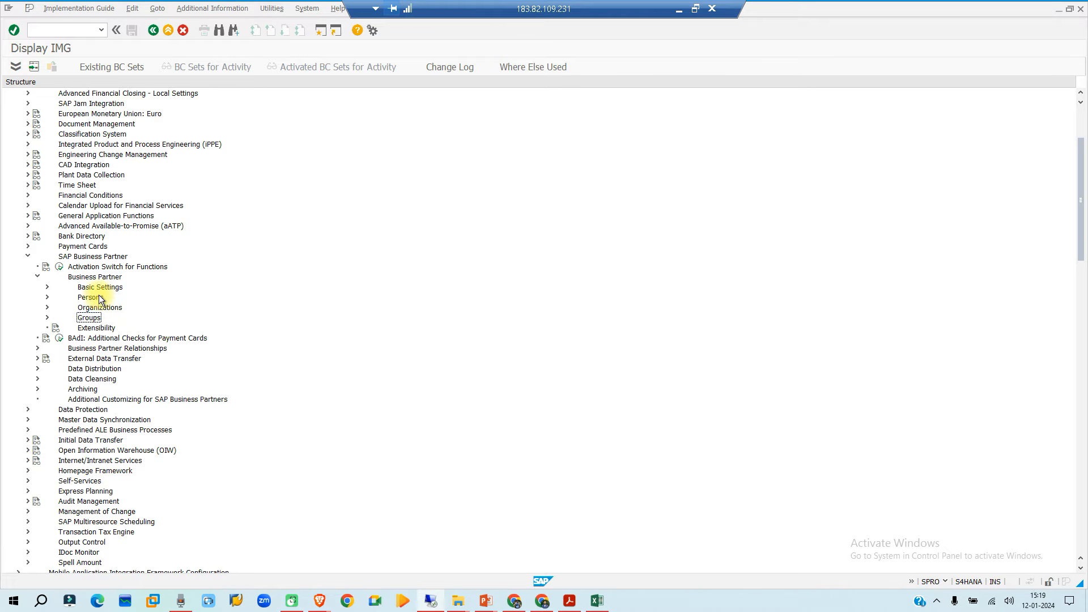
{"action": "left_click", "coordinate": [81, 288]}
{"action": "left_click", "coordinate": [46, 285]}
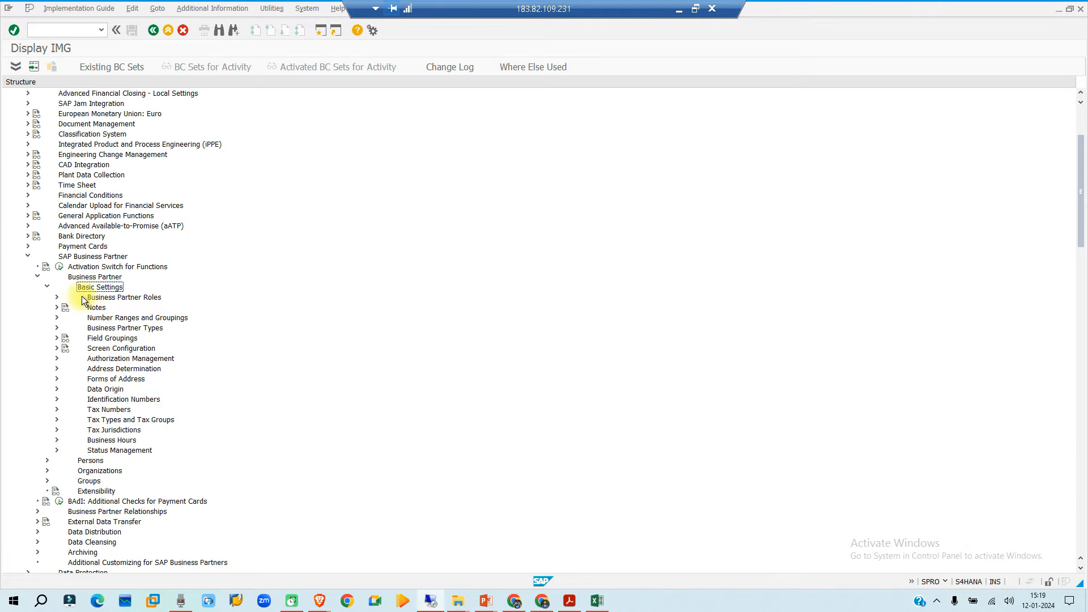
- Expand Business Partner Roles under Basic Settings and open the Define BP Roles activity
{"action": "left_click", "coordinate": [155, 300]}
{"action": "left_click", "coordinate": [57, 298]}
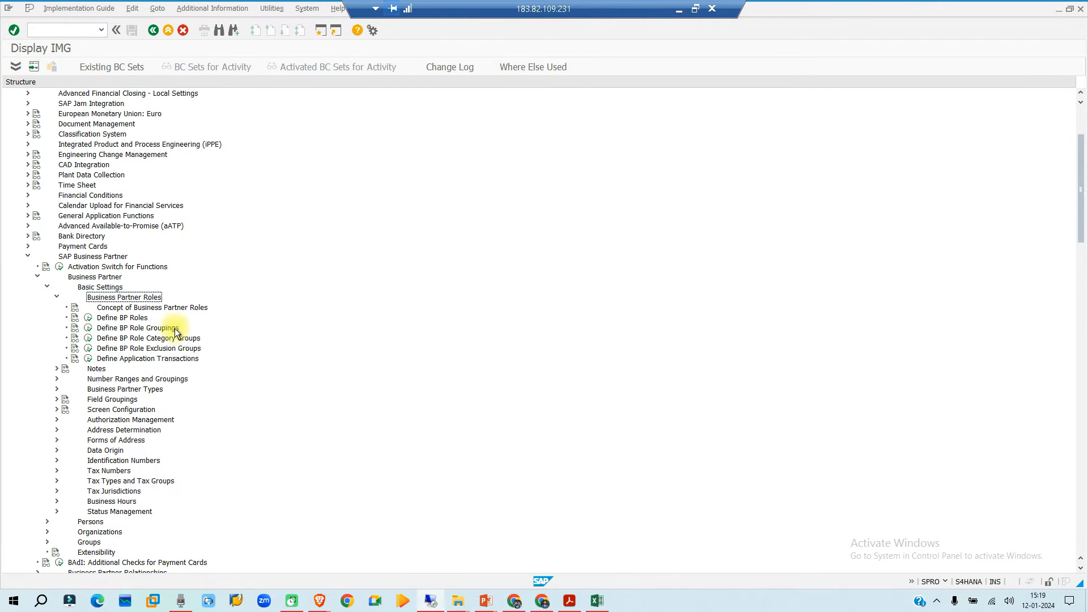
{"action": "left_click", "coordinate": [88, 318]}
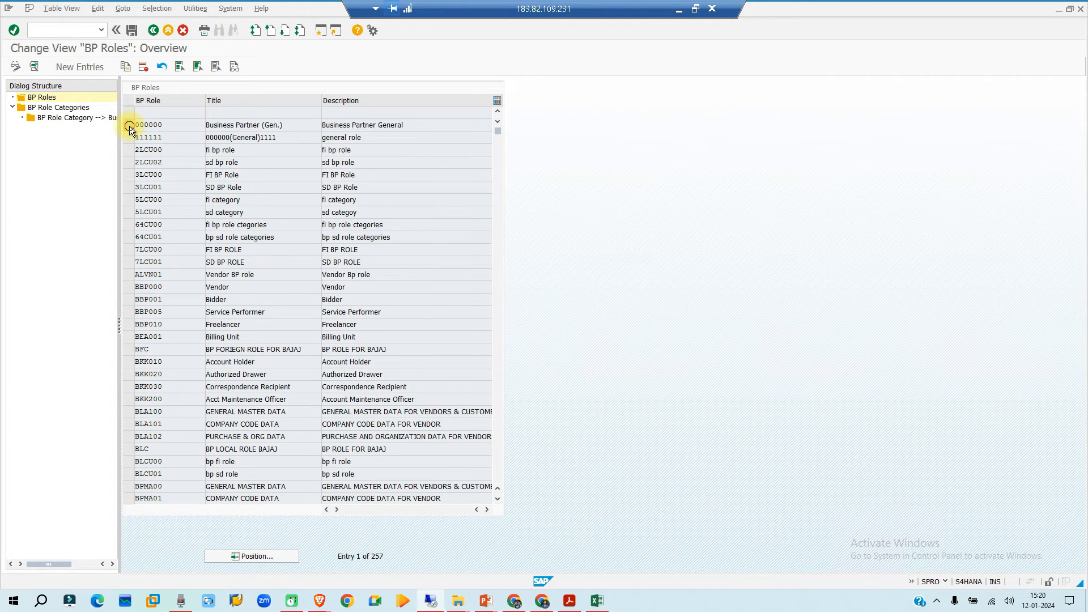
- Select BP role 000000 in the roles overview and review its title and description
{"action": "left_click", "coordinate": [129, 126]}
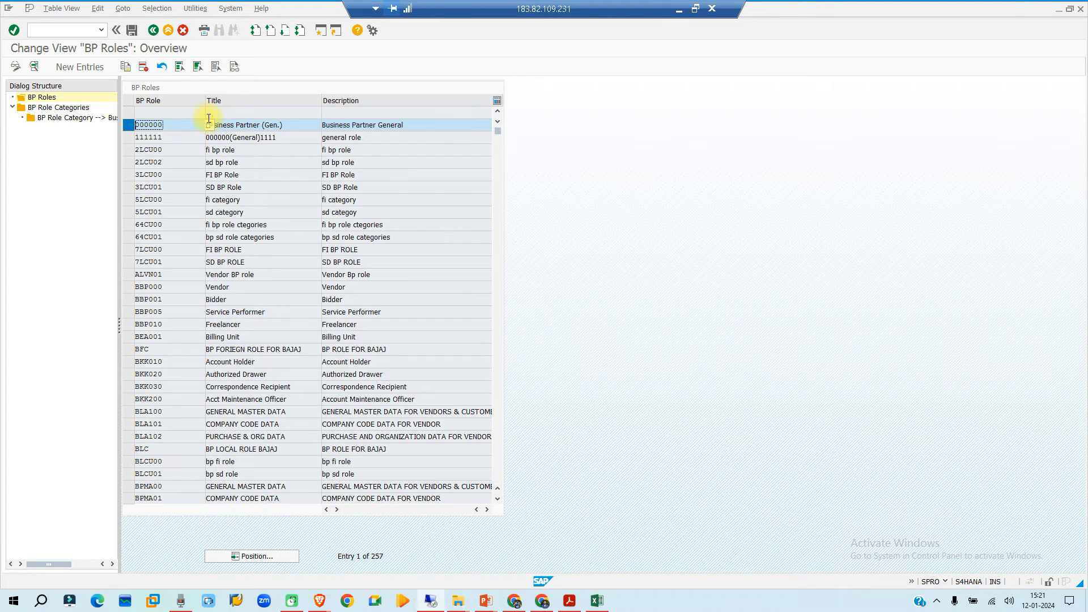
{"action": "left_click", "coordinate": [238, 124]}
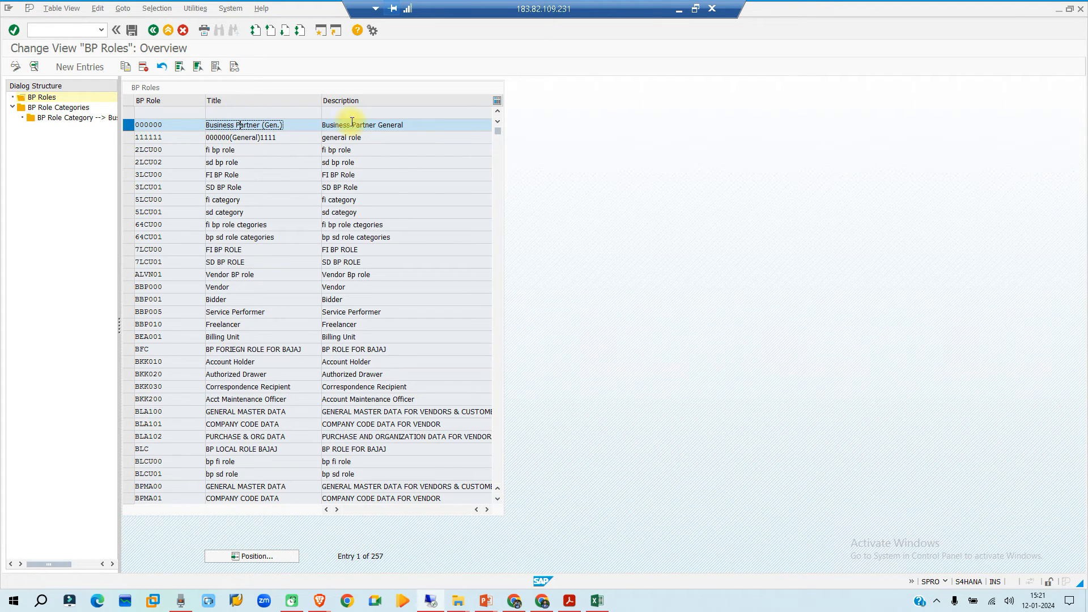
{"action": "left_click_drag", "start_coordinate": [405, 125], "coordinate": [321, 125]}
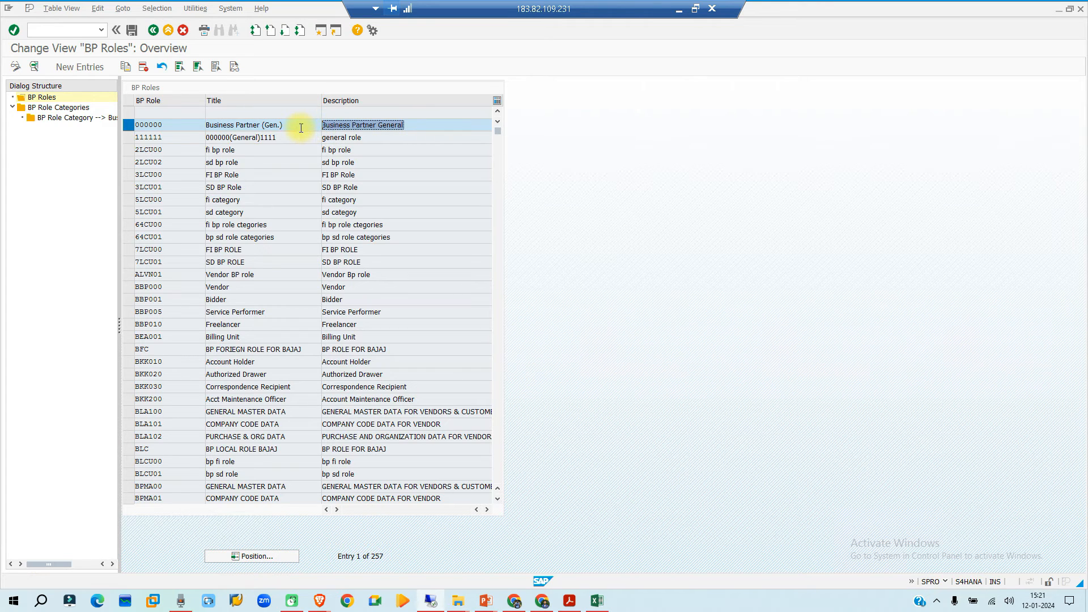
{"action": "left_click", "coordinate": [135, 126]}
- Open transaction bp in a new session and start creating an organization in role 000000 Business Partner (Gen.)
{"action": "left_click", "coordinate": [320, 31]}
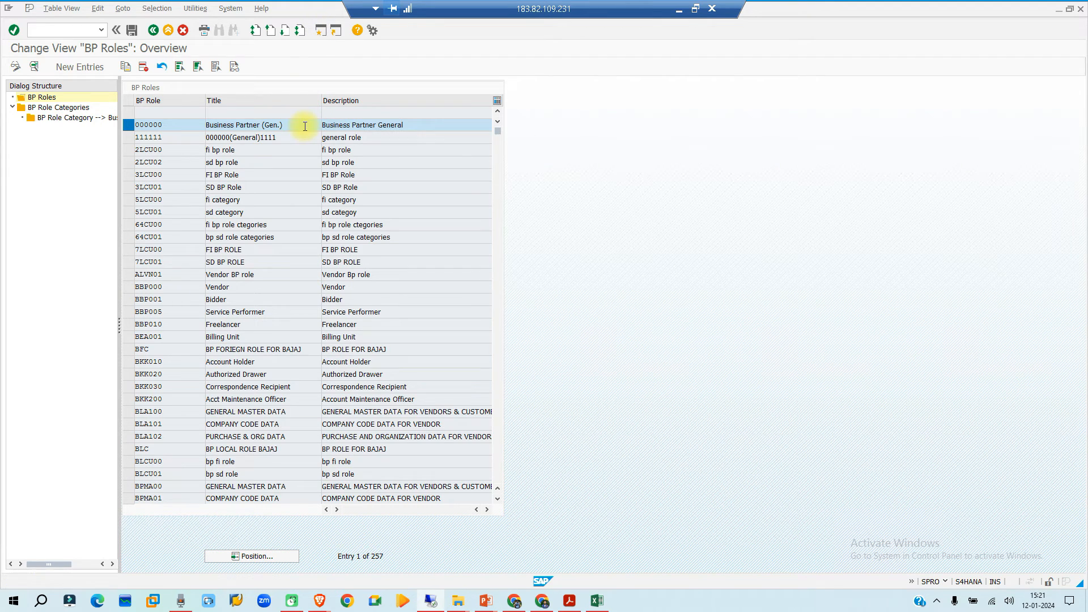
{"action": "type", "text": "bp"}
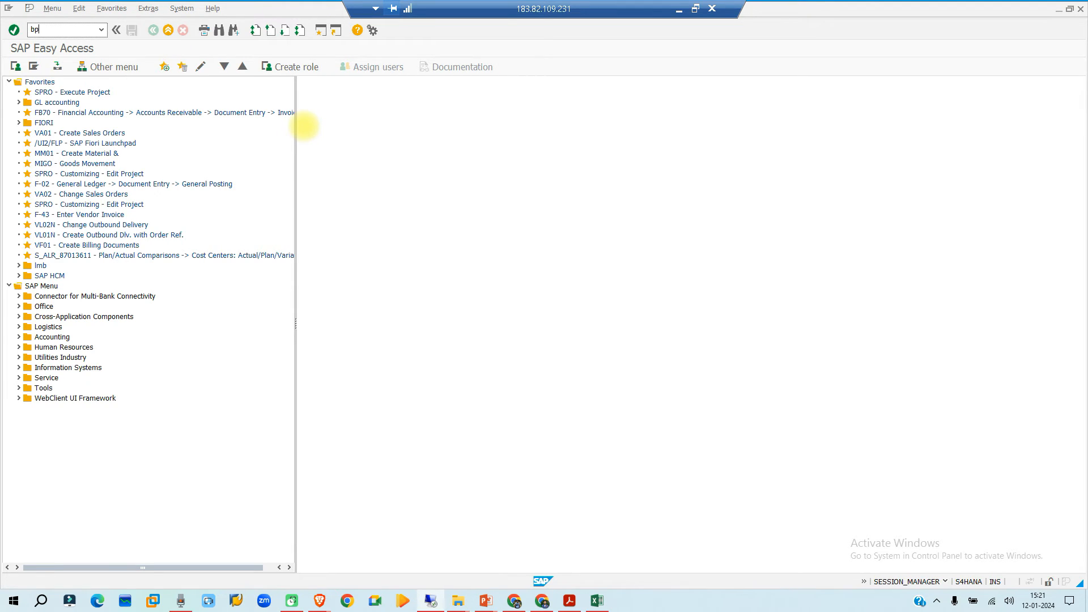
{"action": "key", "text": "Return"}
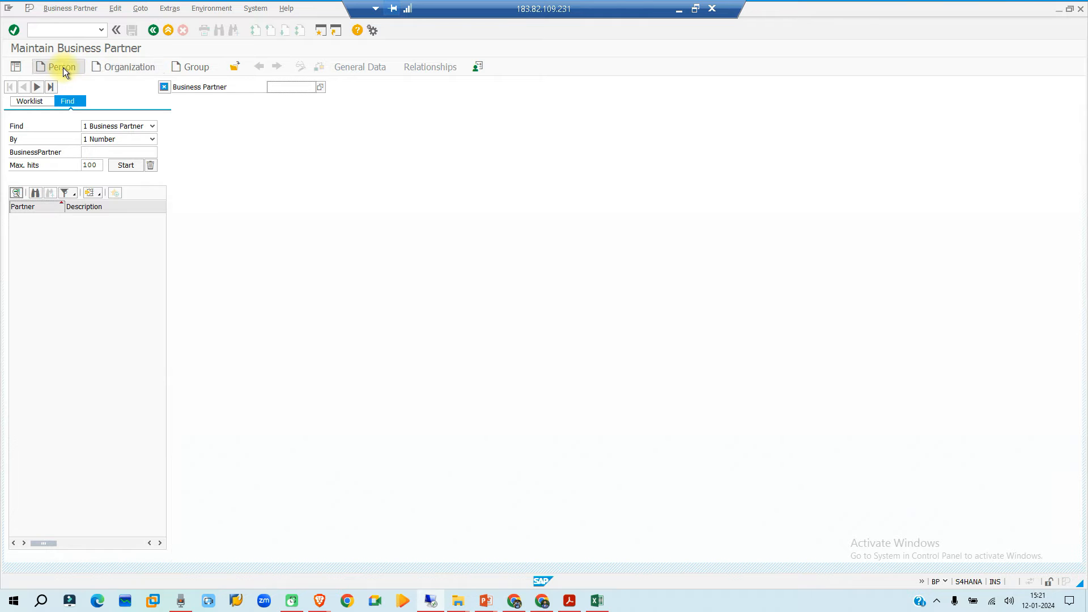
{"action": "left_click", "coordinate": [119, 67]}
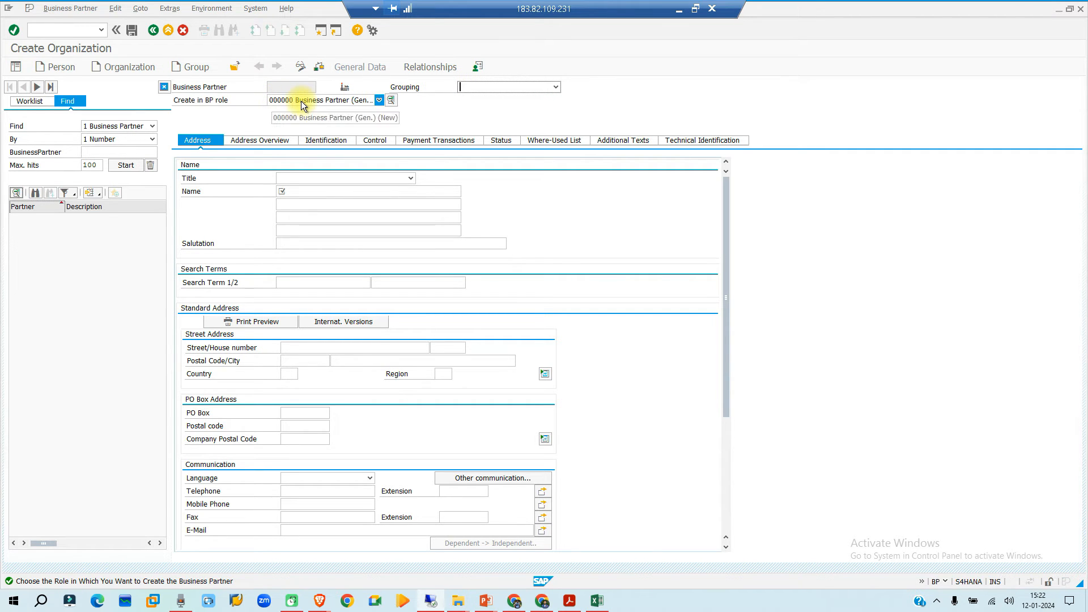
{"action": "left_click", "coordinate": [380, 100]}
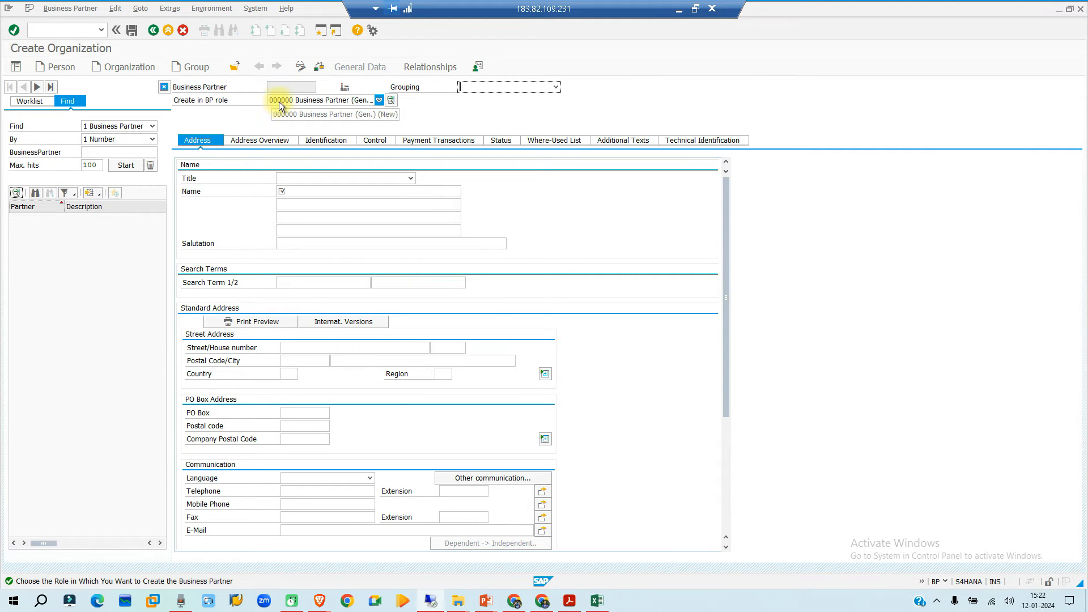
{"action": "left_click", "coordinate": [342, 114]}
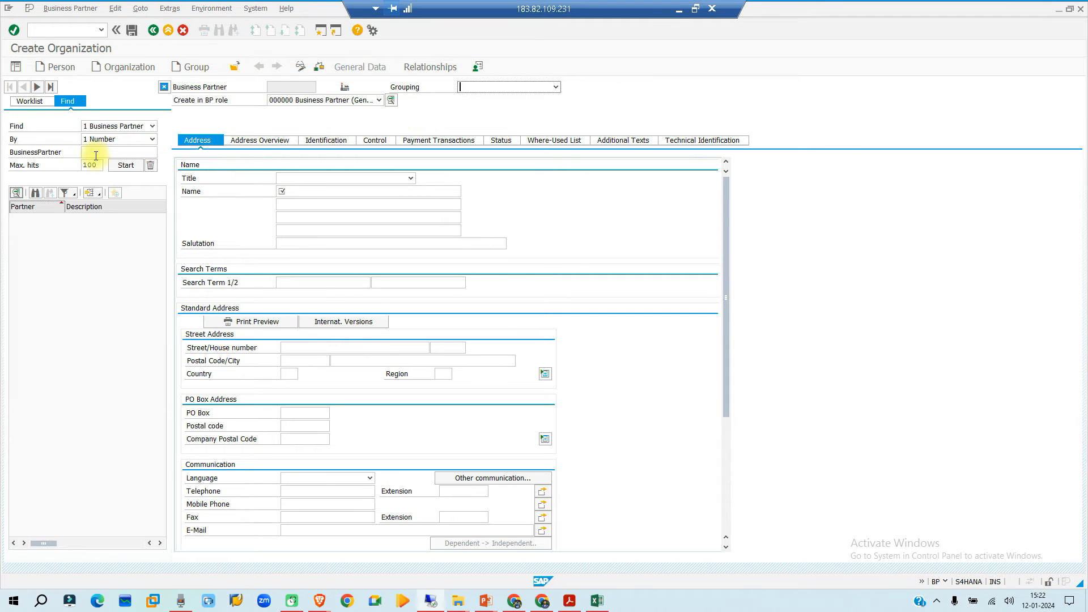
{"action": "left_click", "coordinate": [124, 67]}
- Return to the BP Roles overview and select the supplier roles FLVN00 and FLVN01
{"action": "left_click", "coordinate": [431, 601]}
{"action": "left_click", "coordinate": [440, 598]}
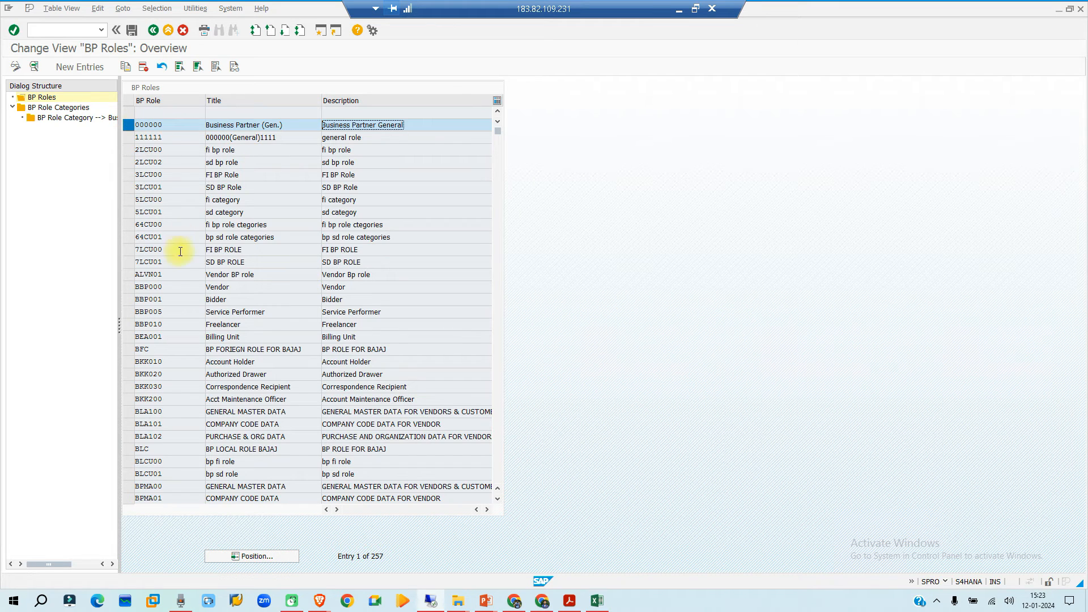
{"action": "scroll", "coordinate": [179, 282], "scroll_direction": "down", "scroll_amount": 5}
{"action": "scroll", "coordinate": [180, 286], "scroll_direction": "down", "scroll_amount": 9}
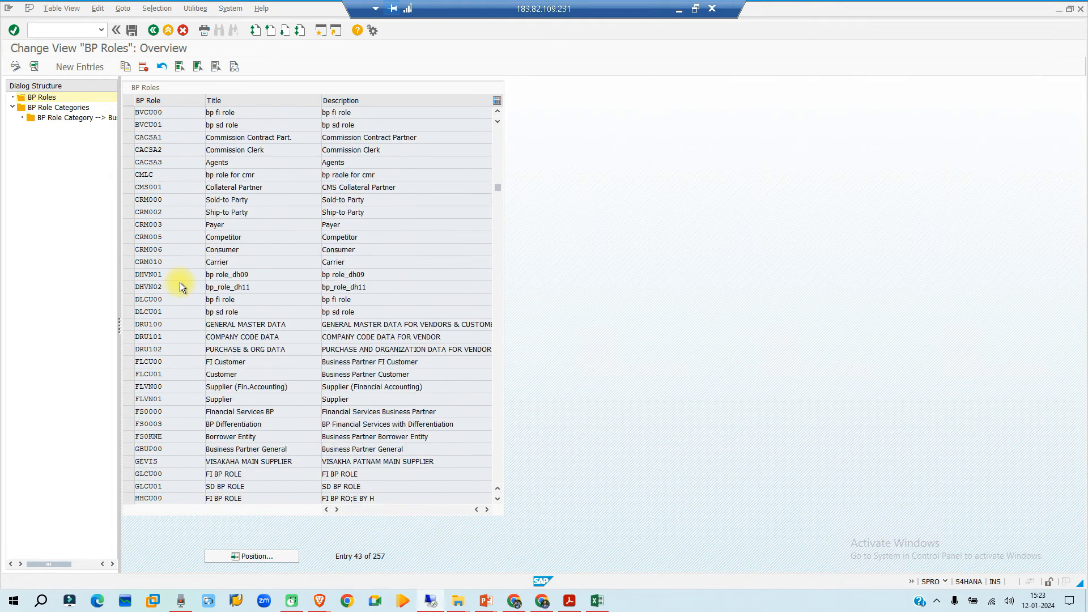
{"action": "scroll", "coordinate": [179, 282], "scroll_direction": "down", "scroll_amount": 1}
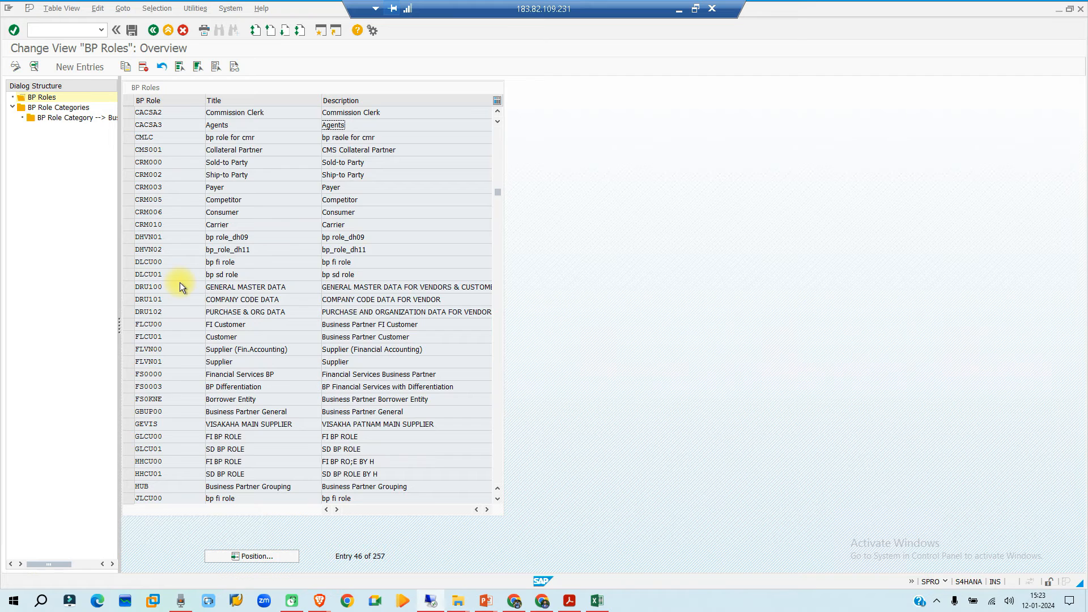
{"action": "left_click", "coordinate": [131, 351]}
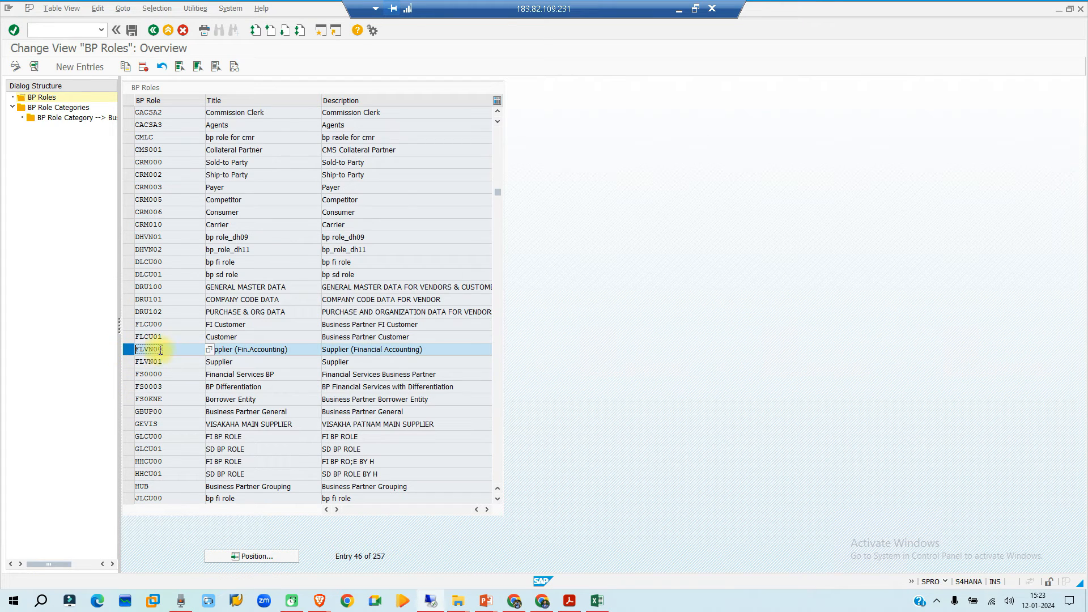
{"action": "left_click", "coordinate": [129, 361], "text": "ctrl"}
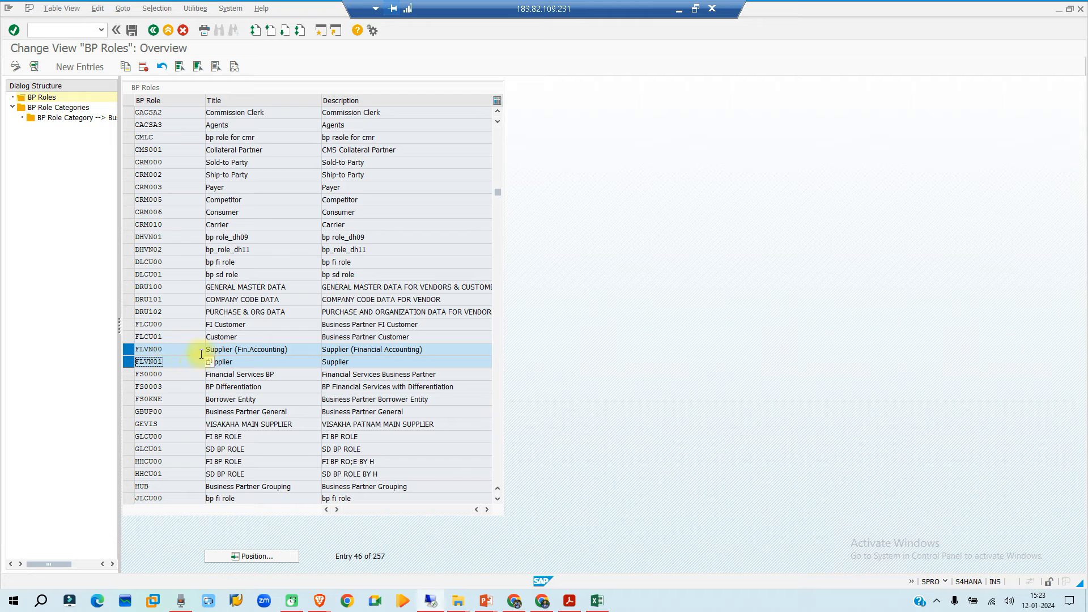
- Review the key, title and description of BP role FLVN01
{"action": "left_click", "coordinate": [139, 363]}
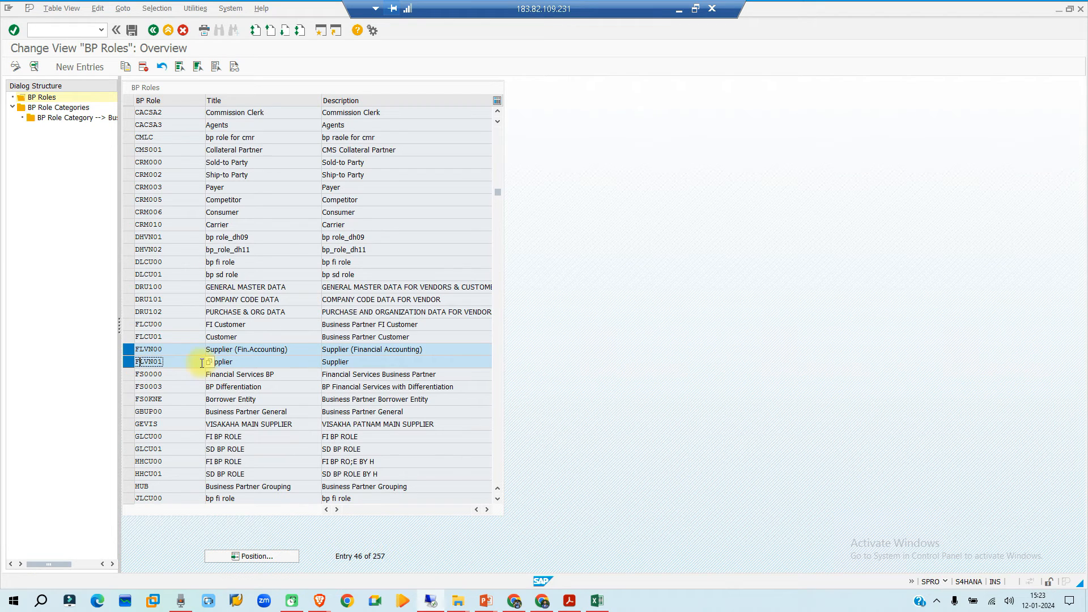
{"action": "left_click", "coordinate": [244, 362]}
{"action": "left_click_drag", "start_coordinate": [391, 364], "coordinate": [320, 362]}
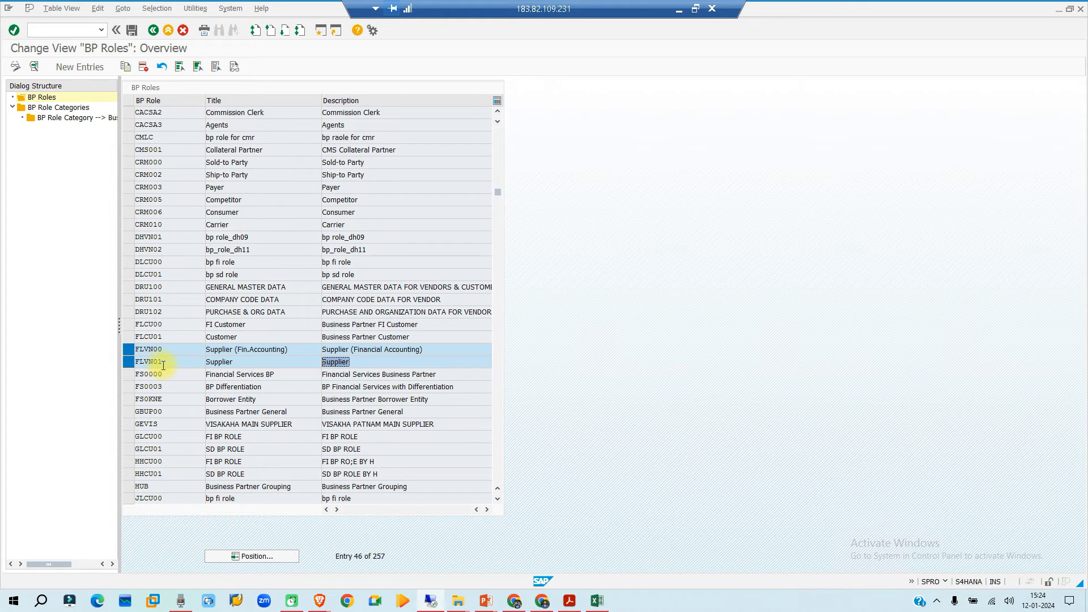
{"action": "left_click", "coordinate": [226, 361]}
{"action": "double_click", "coordinate": [226, 360]}
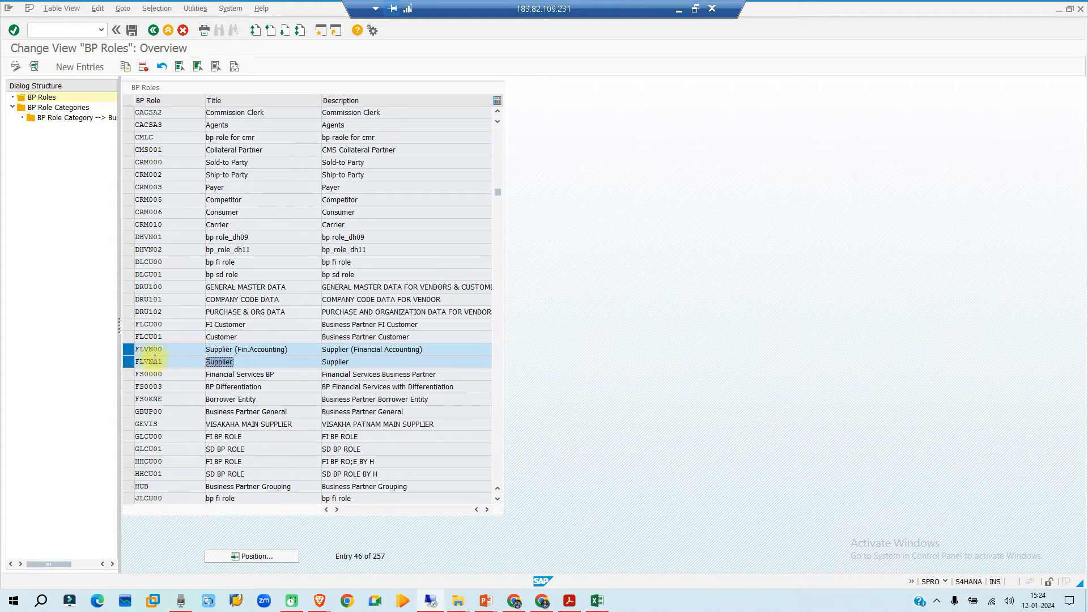
{"action": "left_click_drag", "start_coordinate": [165, 361], "coordinate": [118, 359]}
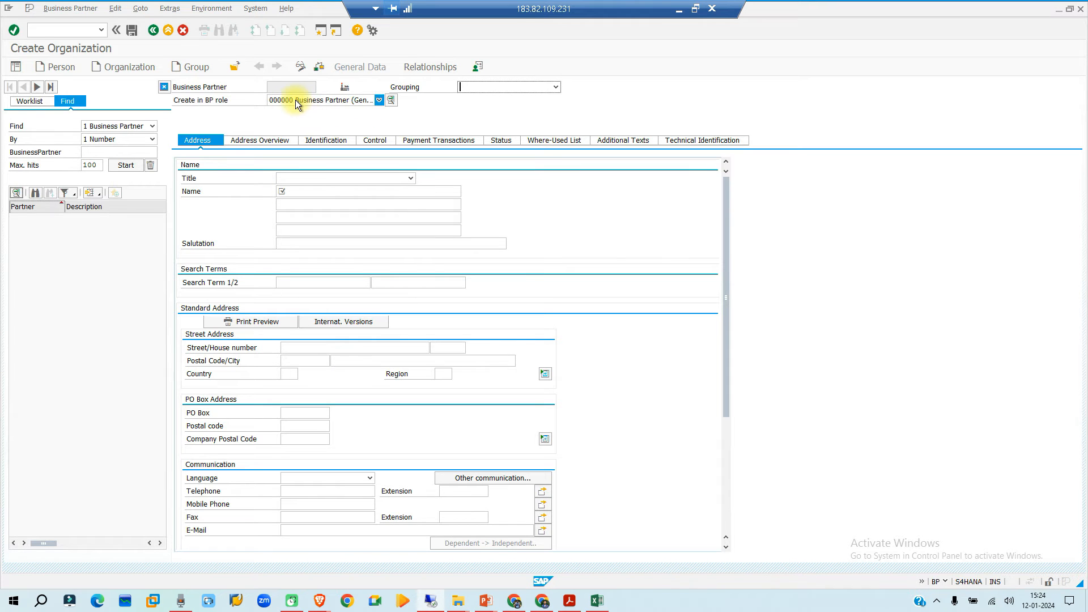
- Switch to the organization being created and change its BP role to FLVN01 Supplier, choosing to create it in that role
{"action": "left_click", "coordinate": [377, 100]}
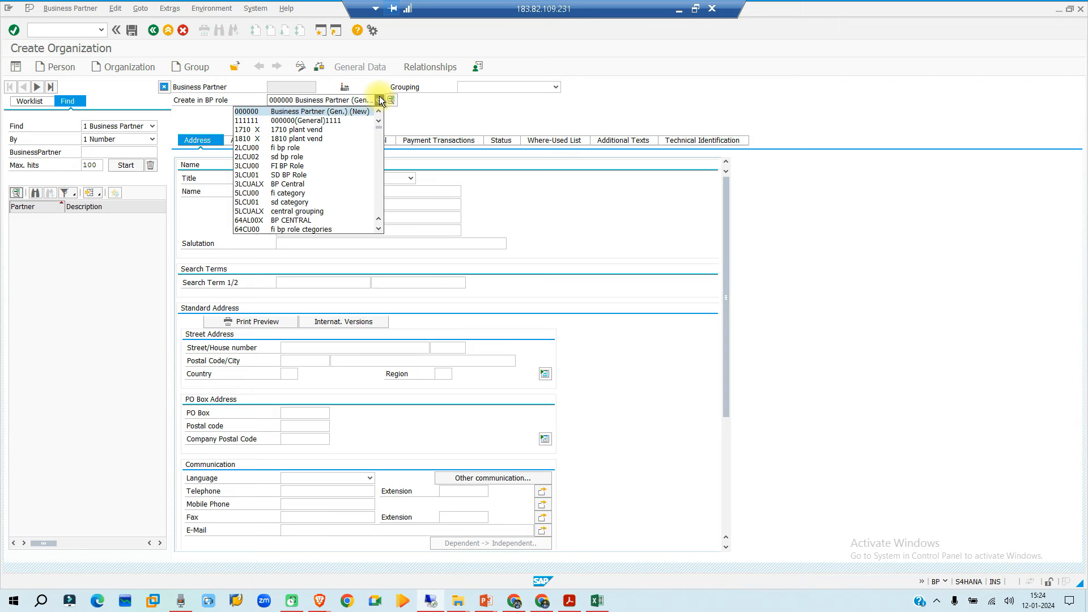
{"action": "scroll", "coordinate": [305, 136], "scroll_direction": "down", "scroll_amount": 7}
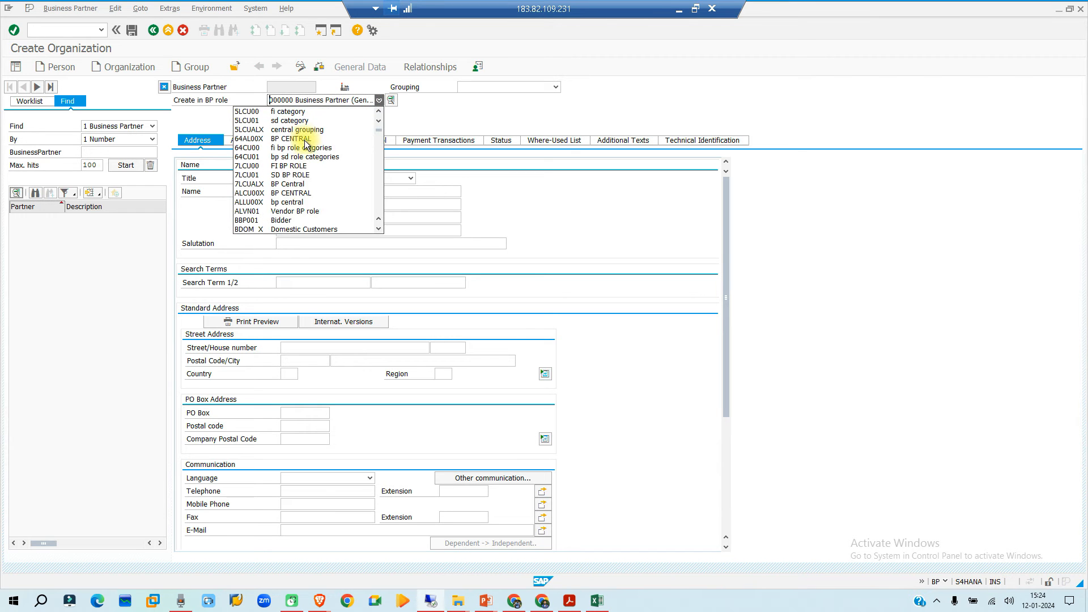
{"action": "scroll", "coordinate": [304, 142], "scroll_direction": "down", "scroll_amount": 12}
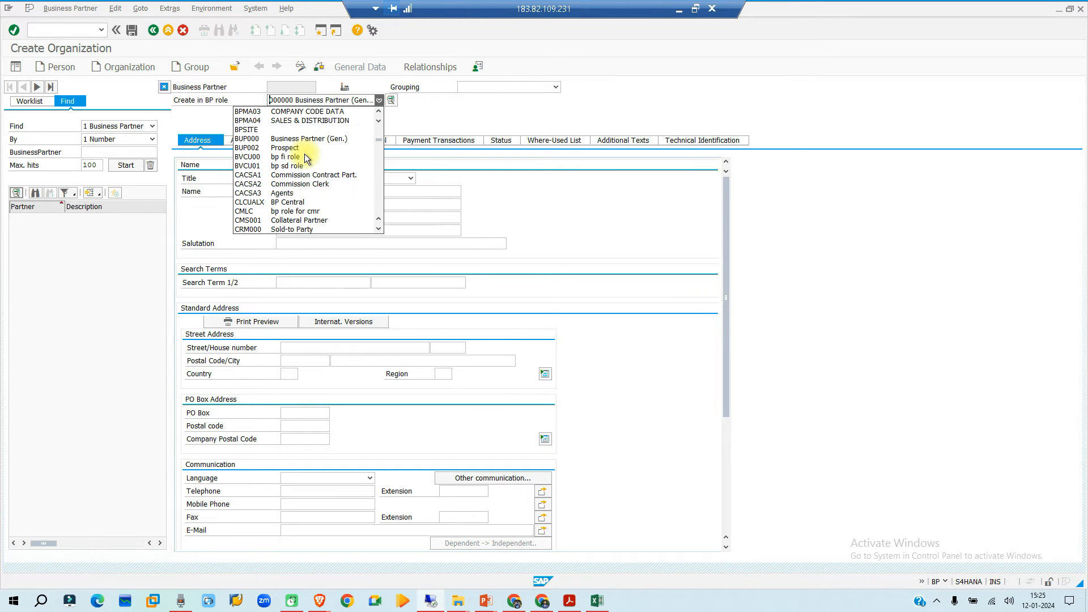
{"action": "scroll", "coordinate": [305, 165], "scroll_direction": "down", "scroll_amount": 12}
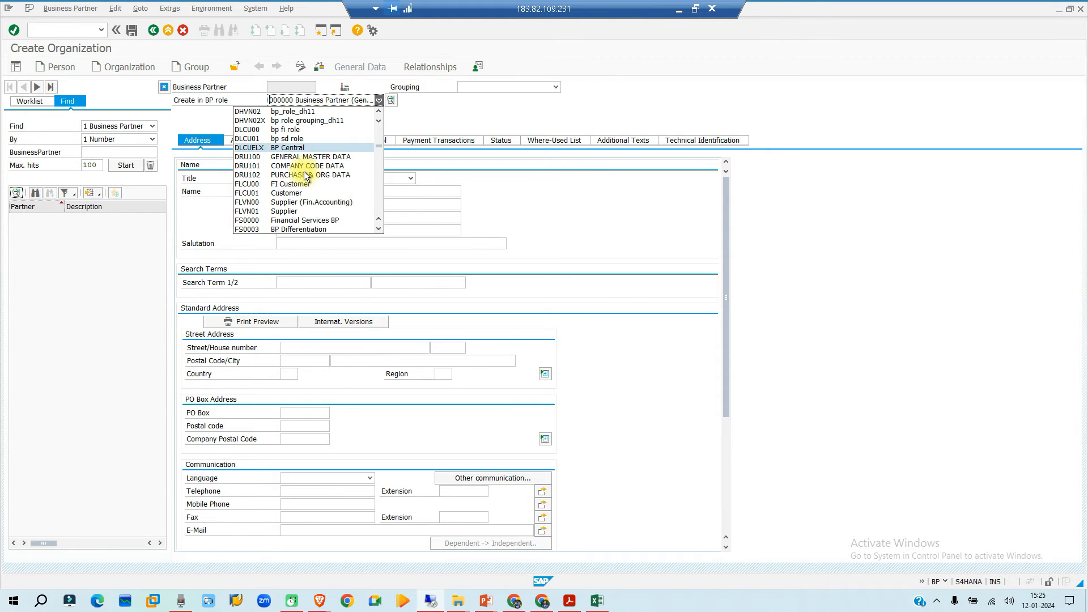
{"action": "left_click", "coordinate": [272, 211]}
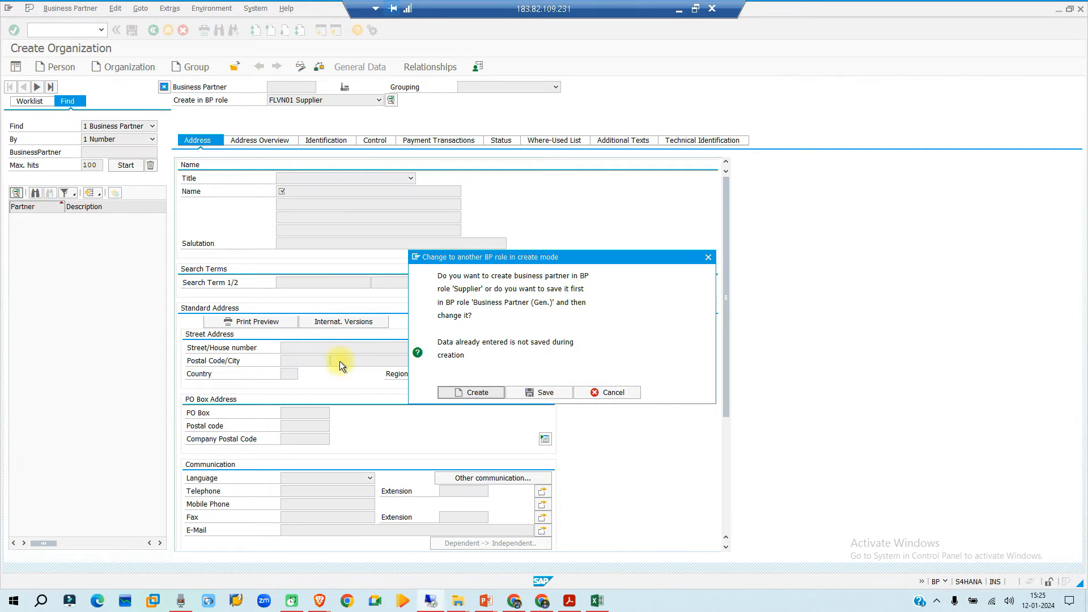
{"action": "left_click", "coordinate": [458, 392]}
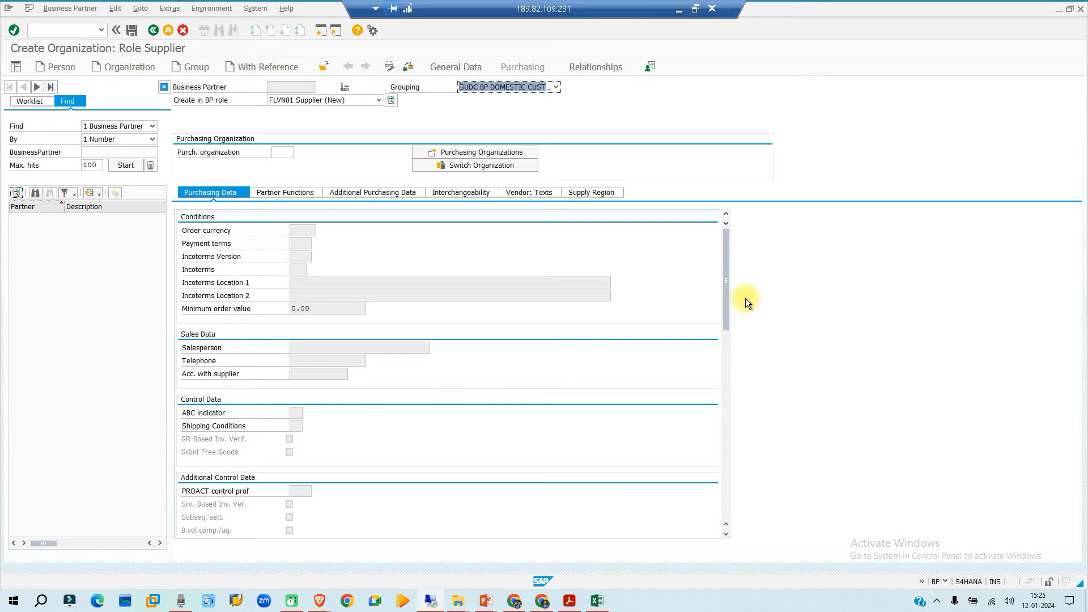
- Review the supplier role's purchasing data, partner functions and additional purchasing data
{"action": "left_click_drag", "start_coordinate": [723, 289], "coordinate": [742, 370]}
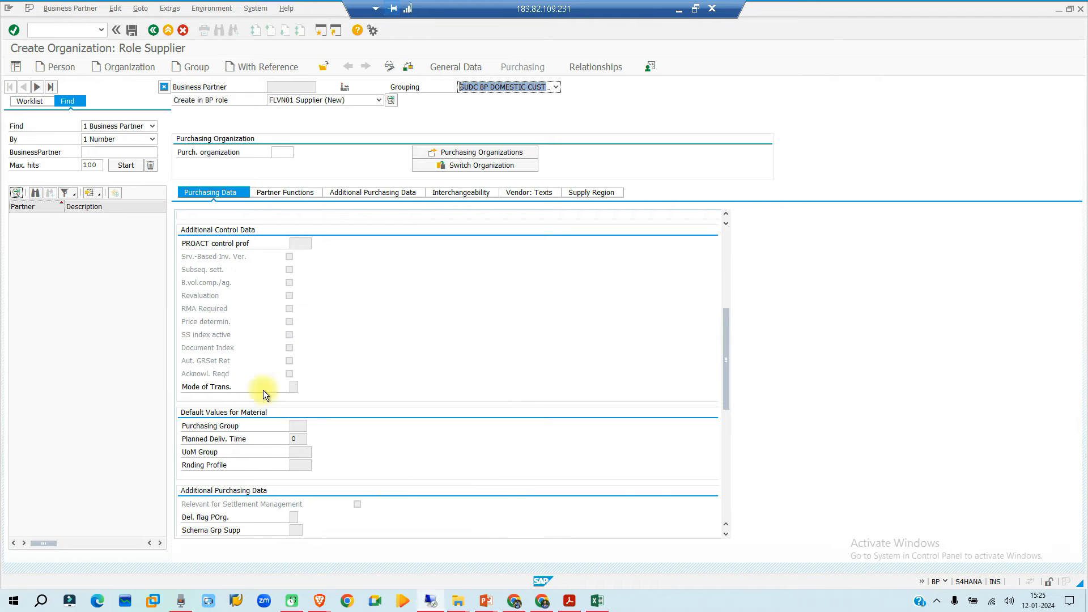
{"action": "left_click_drag", "start_coordinate": [725, 356], "coordinate": [736, 261]}
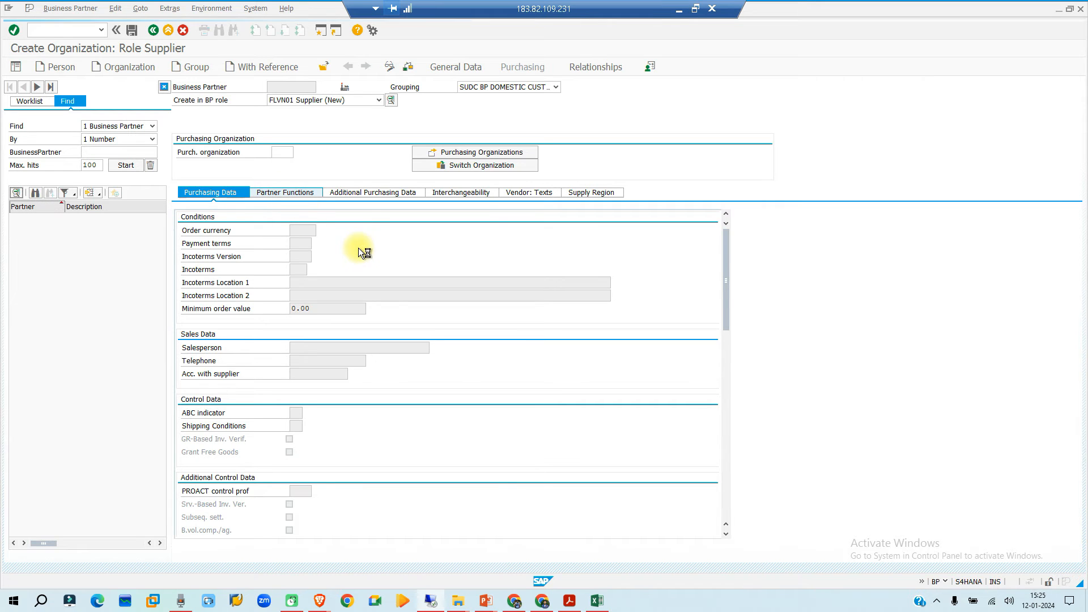
{"action": "left_click", "coordinate": [284, 192]}
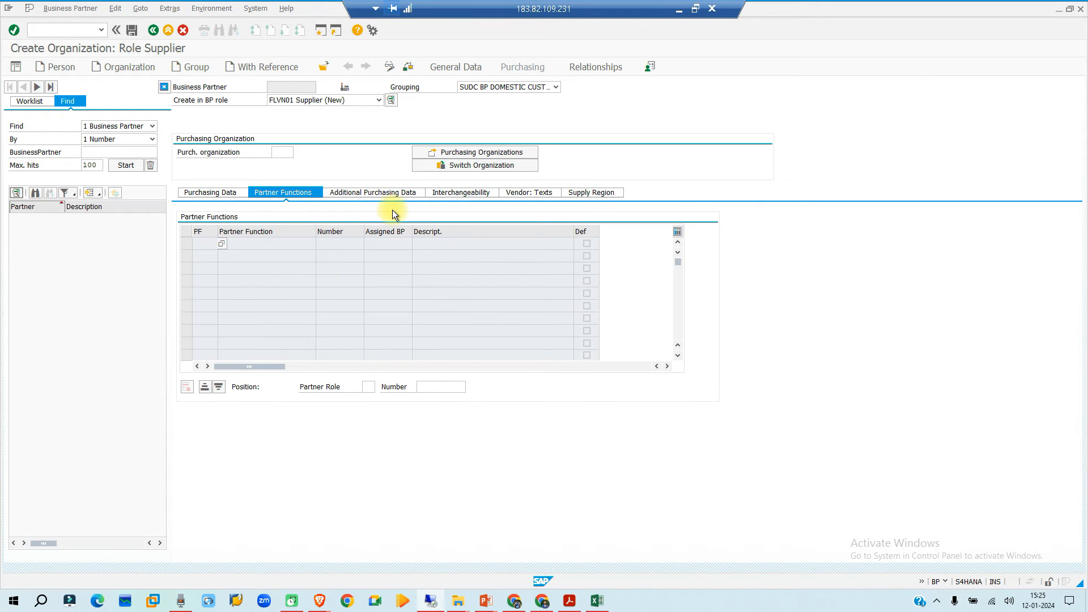
{"action": "left_click", "coordinate": [390, 193]}
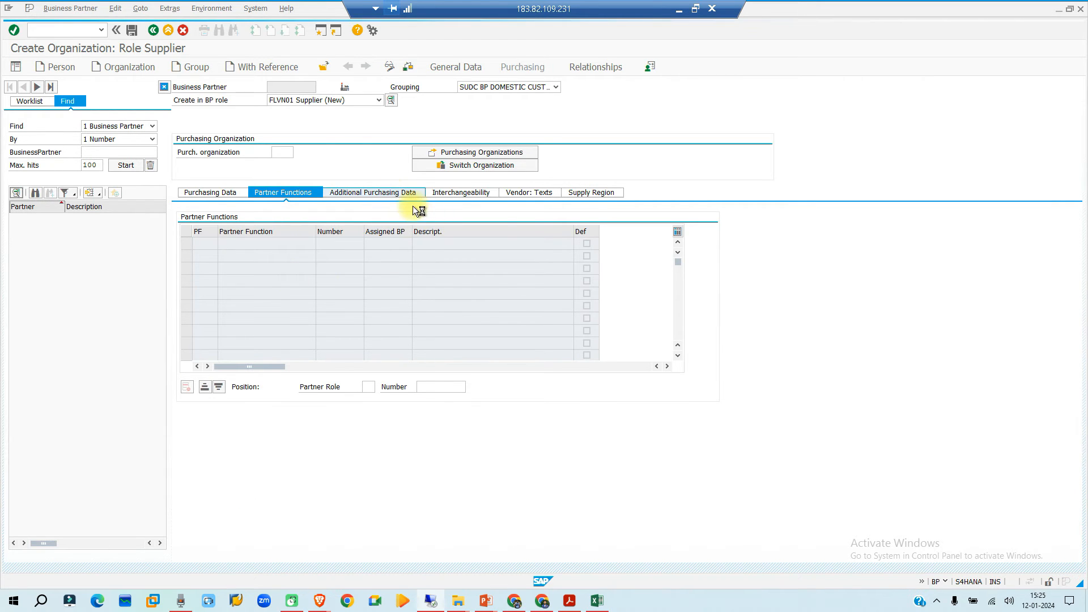
{"action": "left_click", "coordinate": [217, 192]}
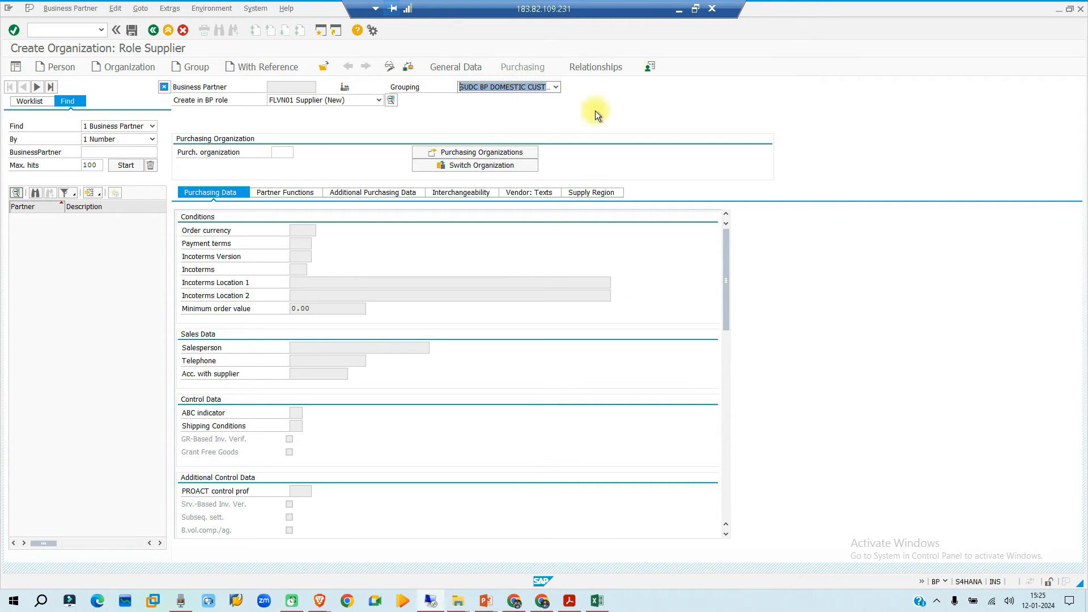
- Change the organization's BP role to FLVN00 Supplier (Fin.Accounting), choosing to create it in that role
{"action": "left_click", "coordinate": [379, 100]}
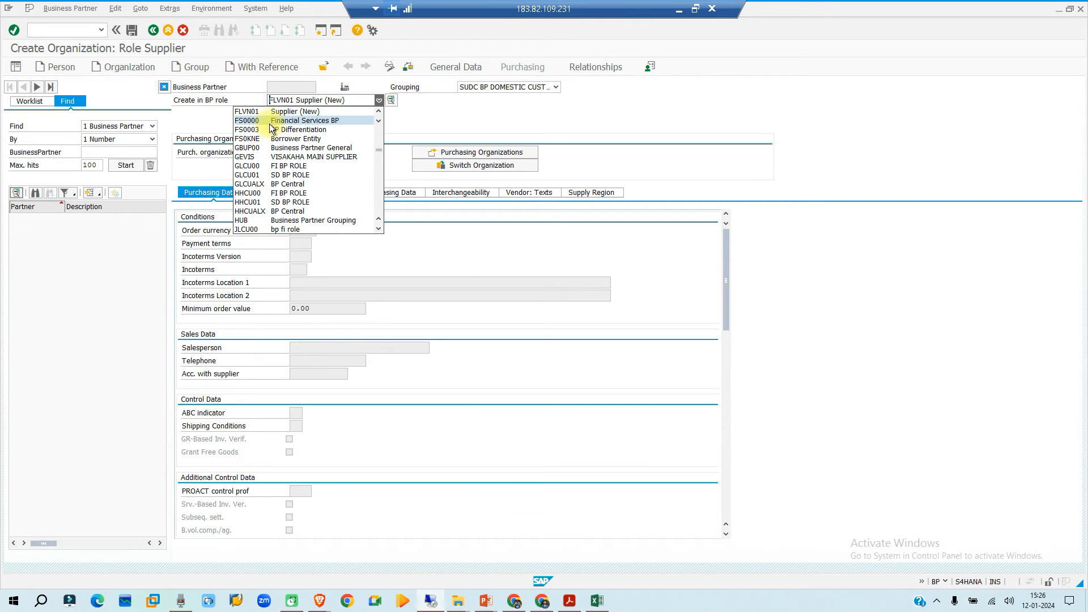
{"action": "scroll", "coordinate": [270, 124], "scroll_direction": "up", "scroll_amount": 1}
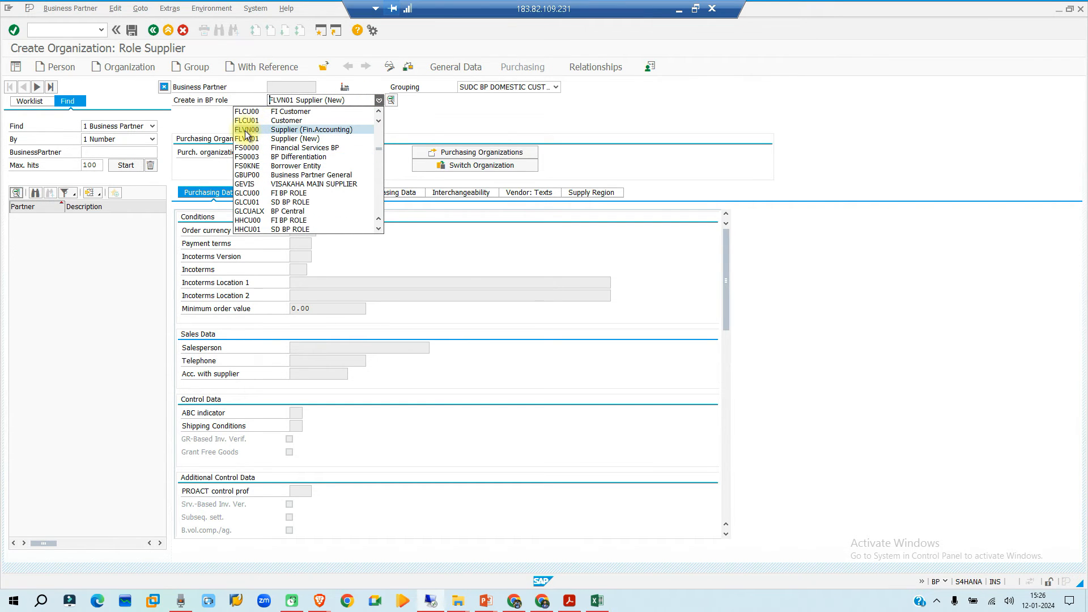
{"action": "left_click", "coordinate": [244, 131]}
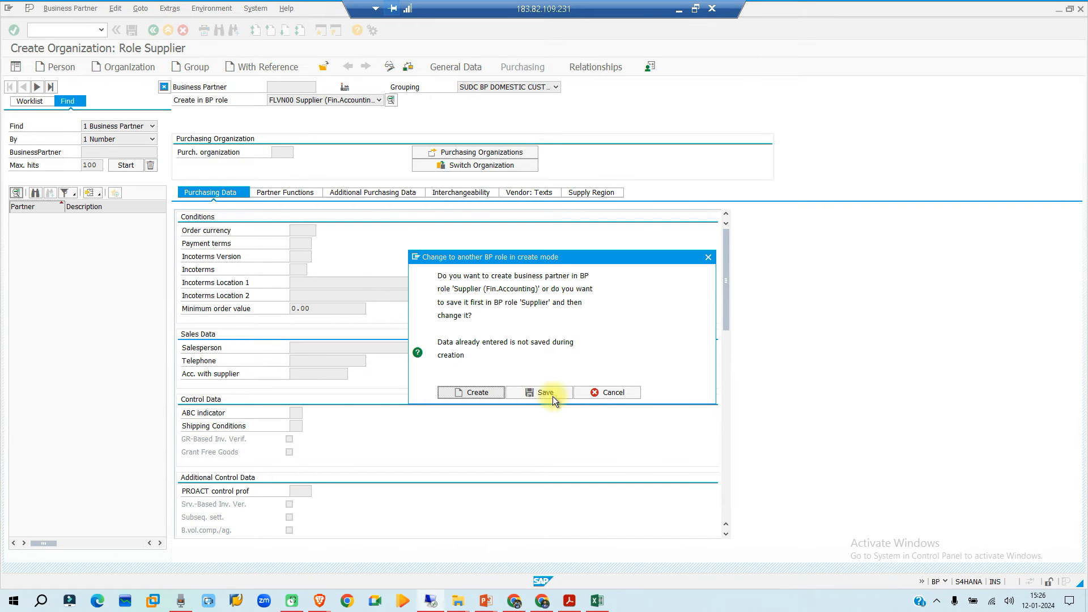
{"action": "left_click", "coordinate": [479, 392]}
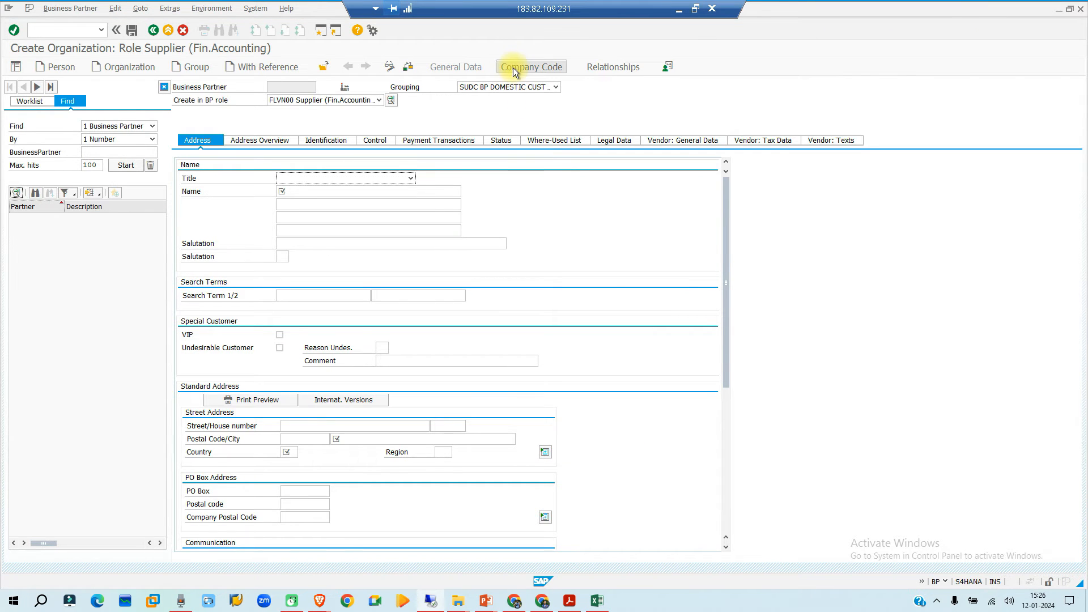
- Review the company code level's vendor account management and payment transactions fields, and return to the BP Roles overview
{"action": "left_click", "coordinate": [512, 67]}
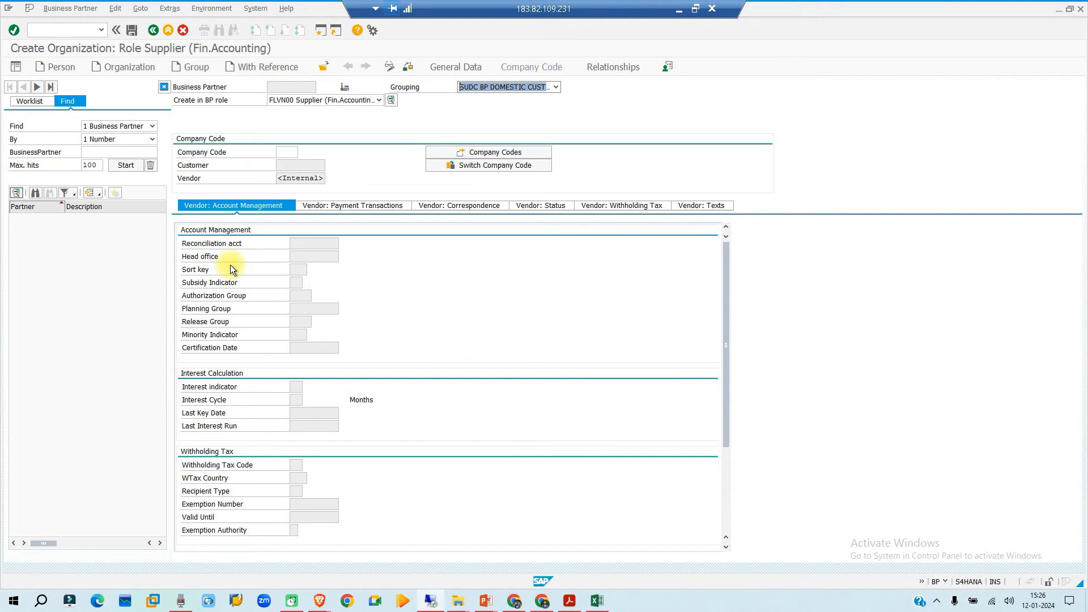
{"action": "left_click", "coordinate": [213, 244]}
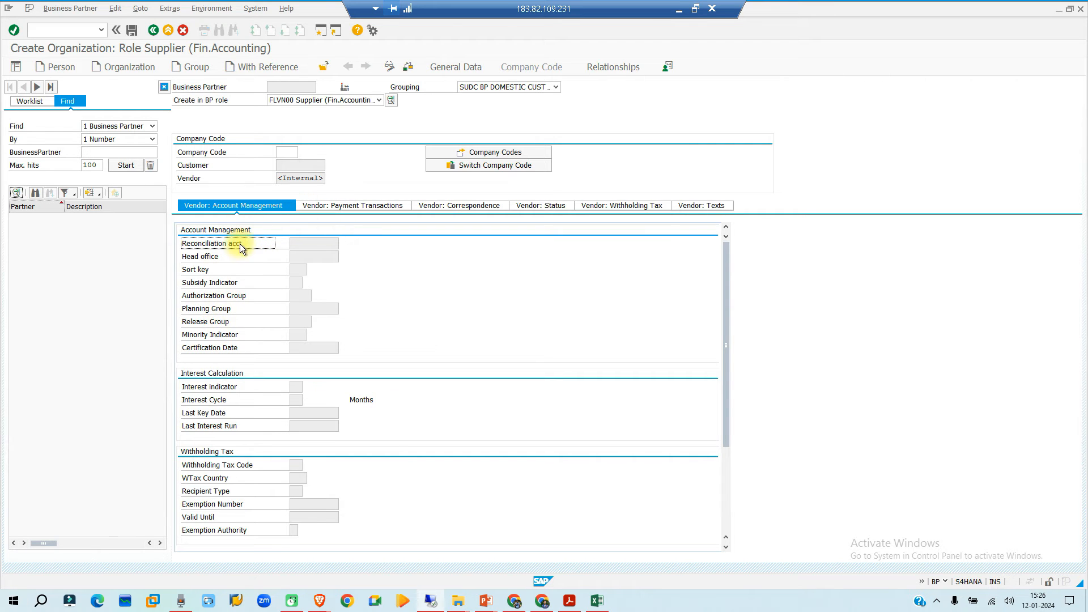
{"action": "left_click", "coordinate": [342, 203]}
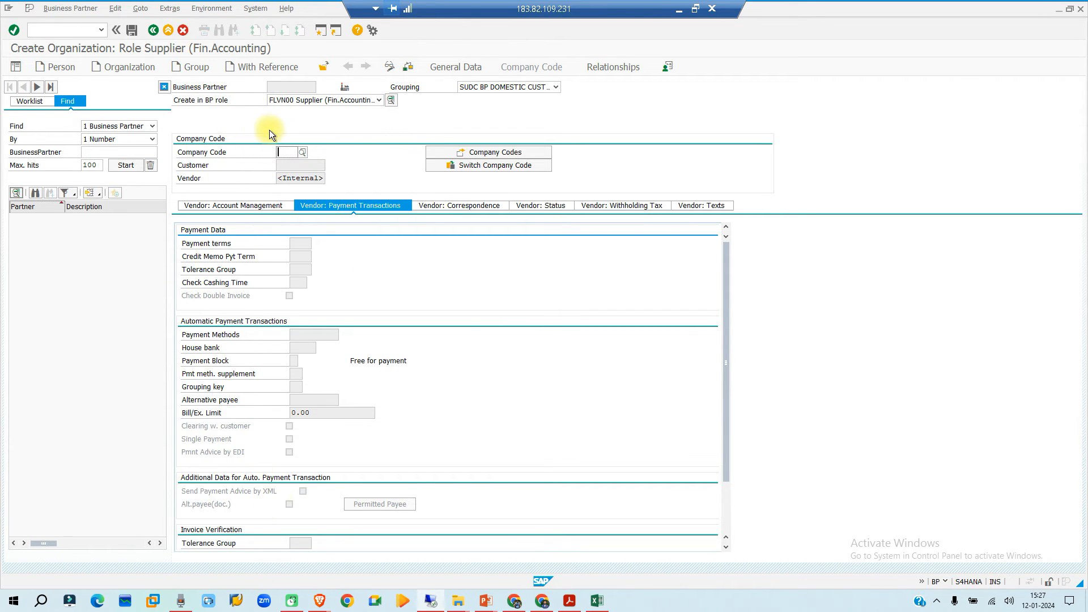
{"action": "key", "text": "alt+Tab"}
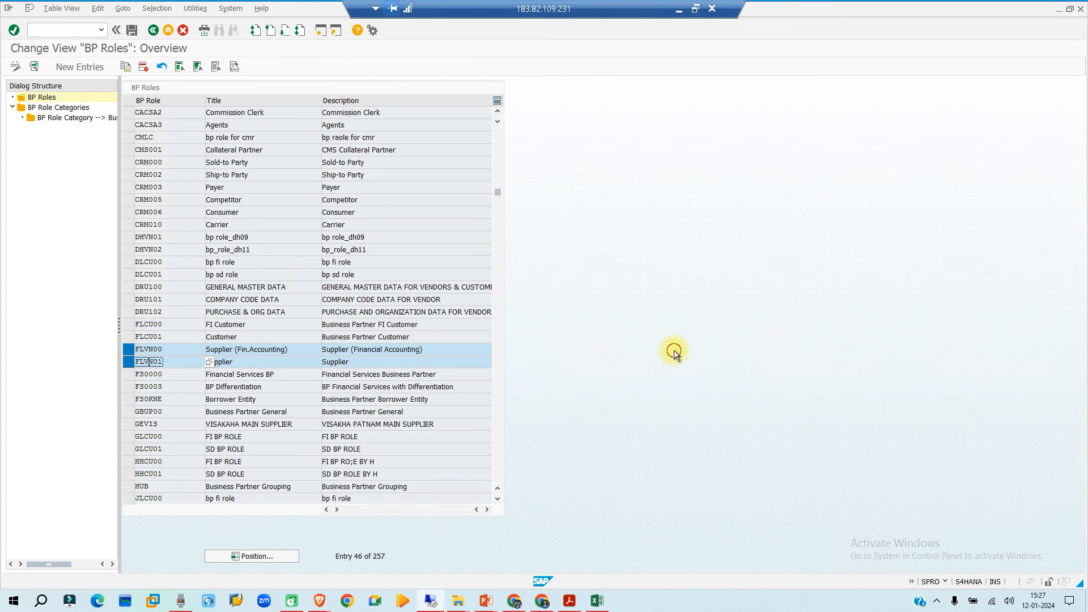
- Leave the BP roles and open the business partner number range intervals for editing from the Number Ranges and Groupings settings
{"action": "left_click", "coordinate": [153, 29]}
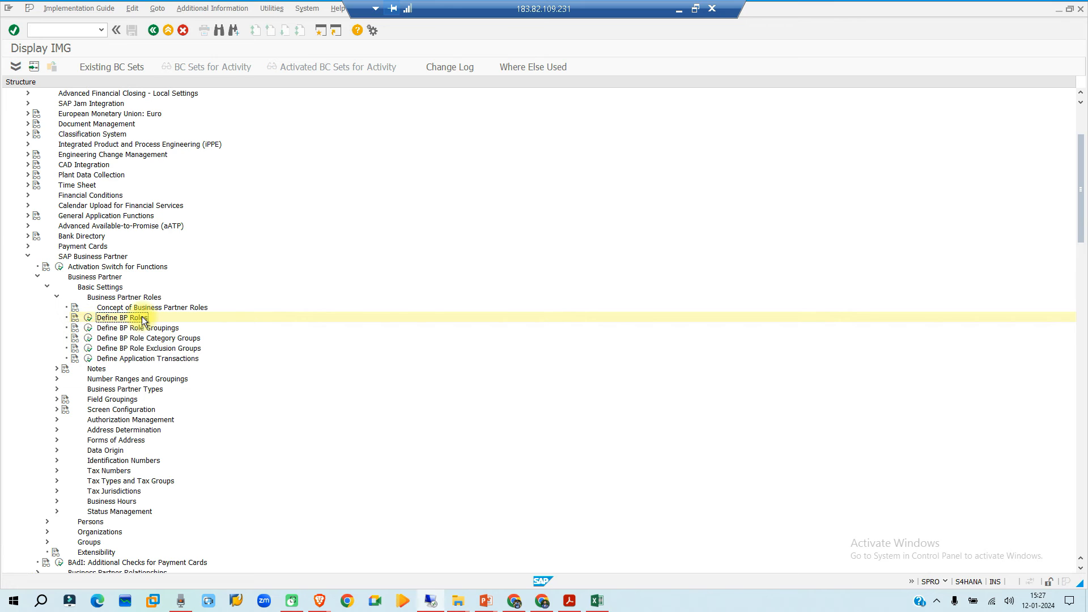
{"action": "scroll", "coordinate": [235, 318], "scroll_direction": "down", "scroll_amount": 2}
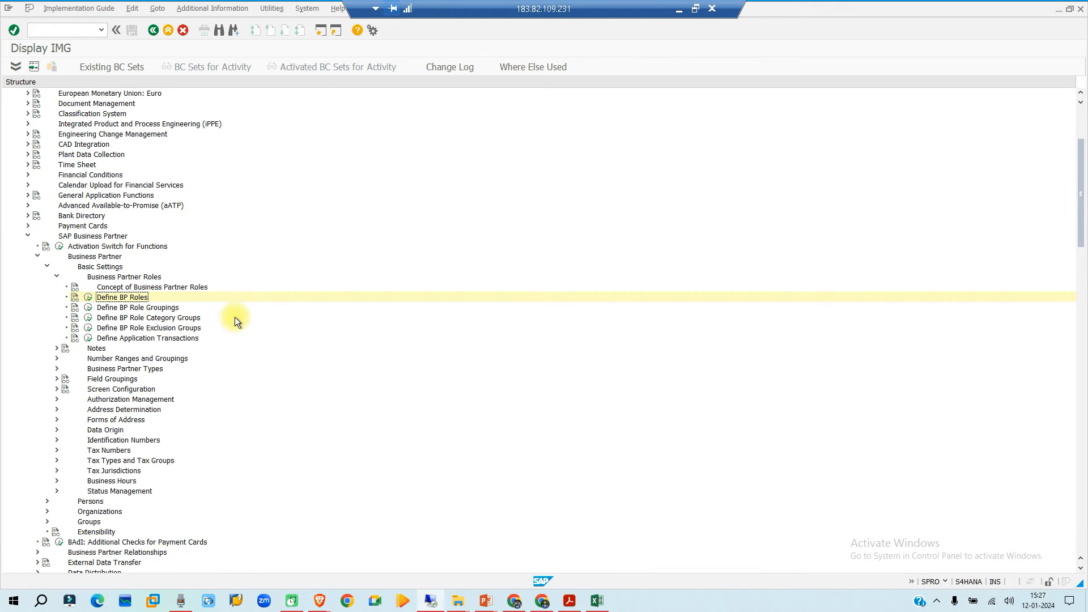
{"action": "left_click", "coordinate": [146, 361]}
{"action": "left_click", "coordinate": [56, 358]}
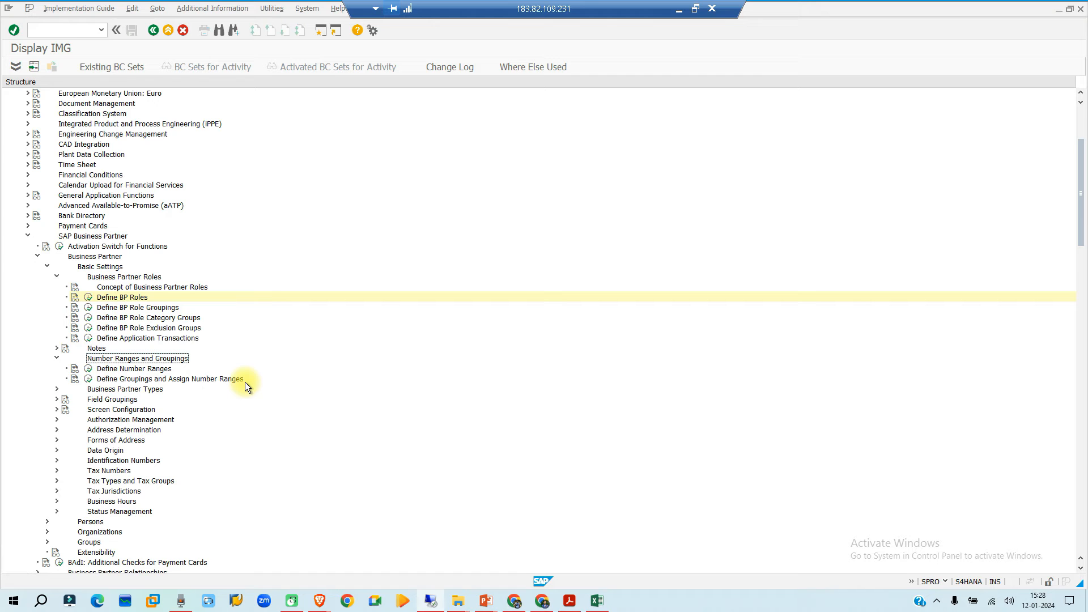
{"action": "left_click", "coordinate": [88, 368]}
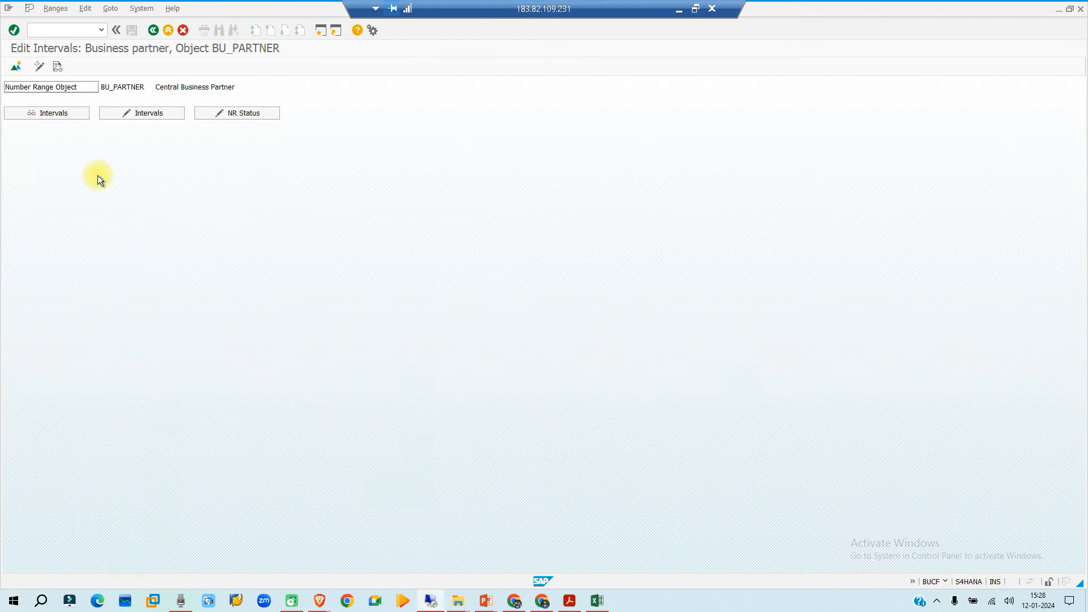
{"action": "left_click", "coordinate": [144, 112]}
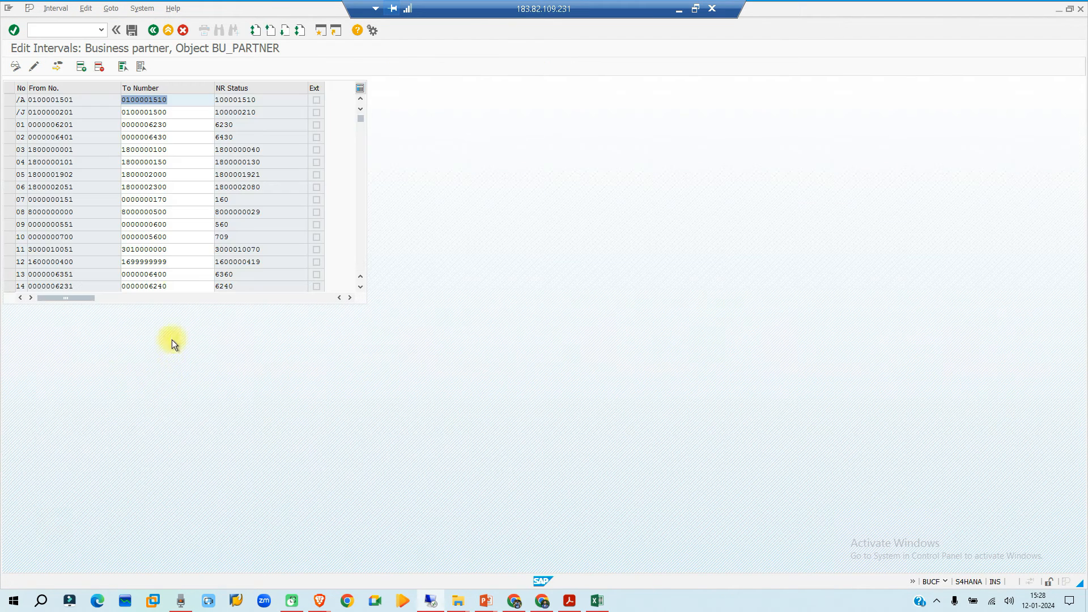
- Look up interval BP and its number range among the business partner intervals, and return to the IMG structure
{"action": "scroll", "coordinate": [33, 147], "scroll_direction": "down", "scroll_amount": 2}
{"action": "scroll", "coordinate": [33, 138], "scroll_direction": "down", "scroll_amount": 7}
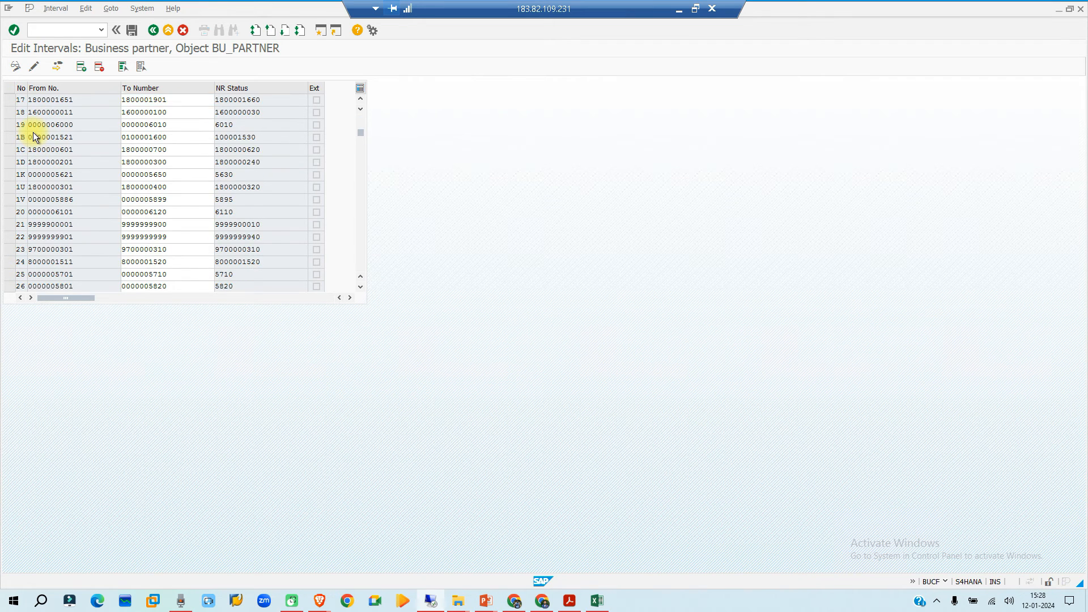
{"action": "scroll", "coordinate": [35, 172], "scroll_direction": "down", "scroll_amount": 6}
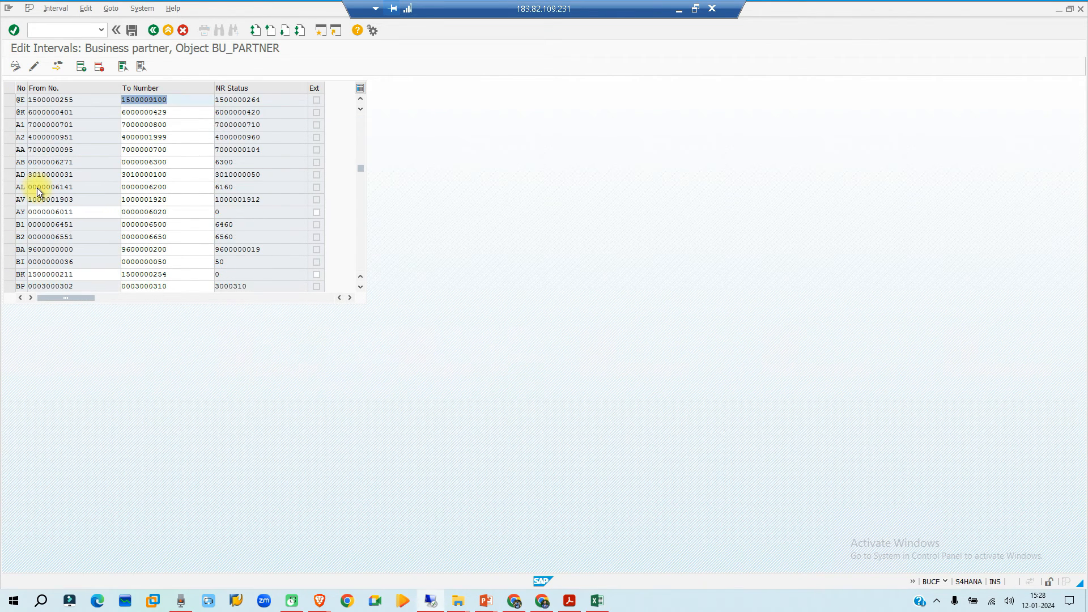
{"action": "scroll", "coordinate": [37, 188], "scroll_direction": "down", "scroll_amount": 3}
{"action": "scroll", "coordinate": [37, 188], "scroll_direction": "down", "scroll_amount": 2}
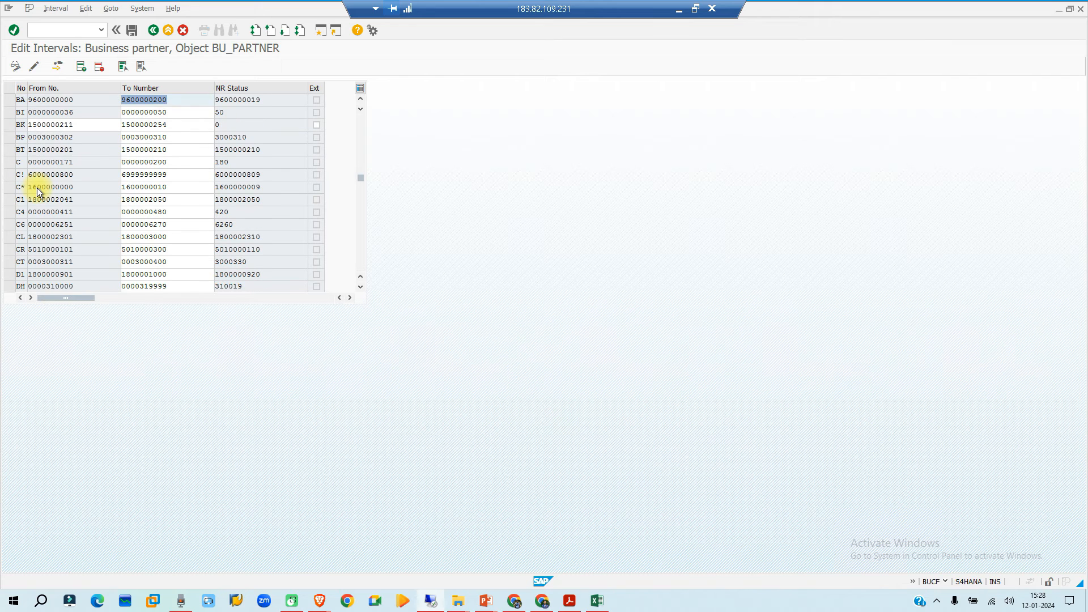
{"action": "scroll", "coordinate": [36, 188], "scroll_direction": "up", "scroll_amount": 1}
{"action": "double_click", "coordinate": [43, 139]}
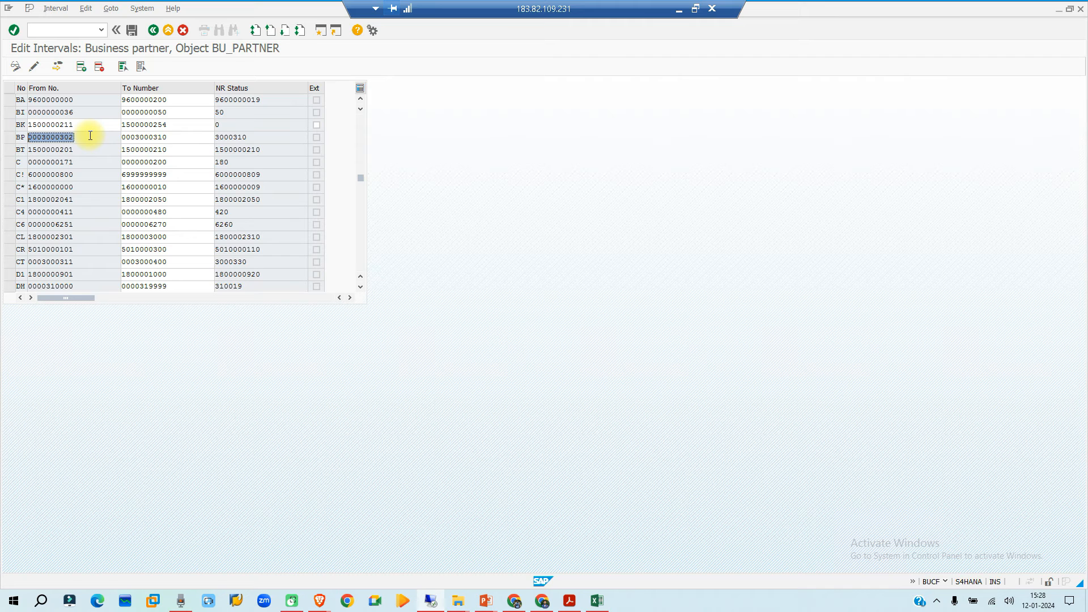
{"action": "left_click", "coordinate": [153, 30]}
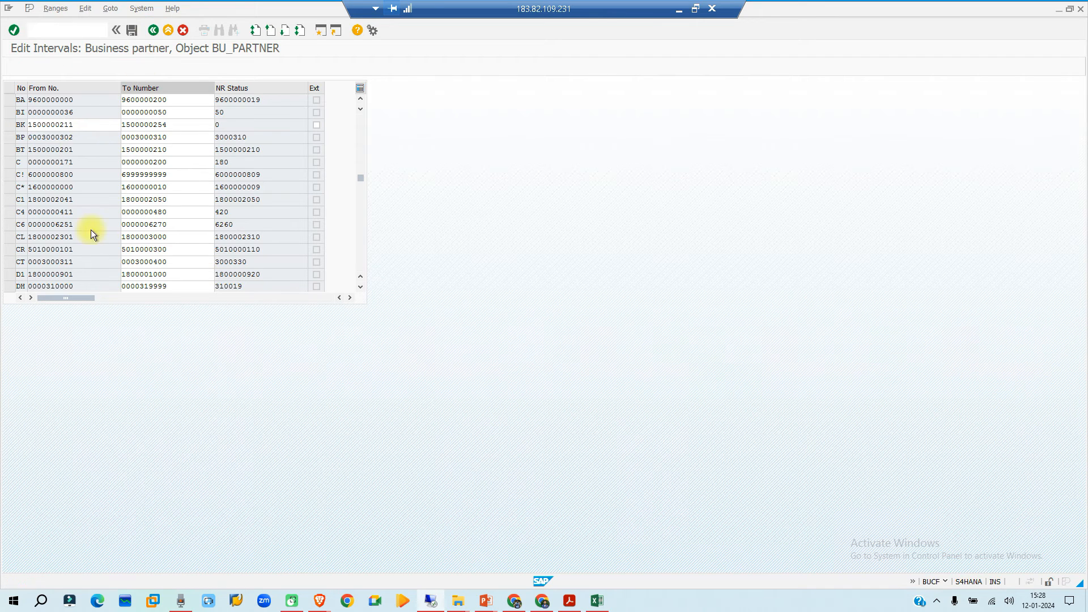
{"action": "left_click", "coordinate": [159, 30]}
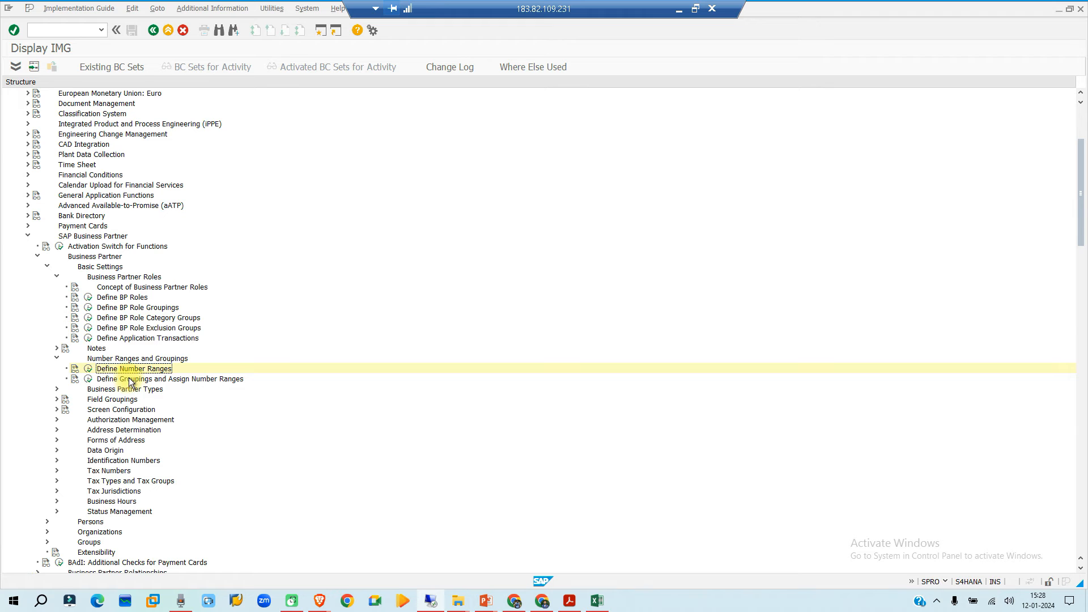
- In Define Groupings and Assign Number Ranges, add a new grouping NIBP with the short name "Nissan BP"
{"action": "left_click", "coordinate": [88, 379]}
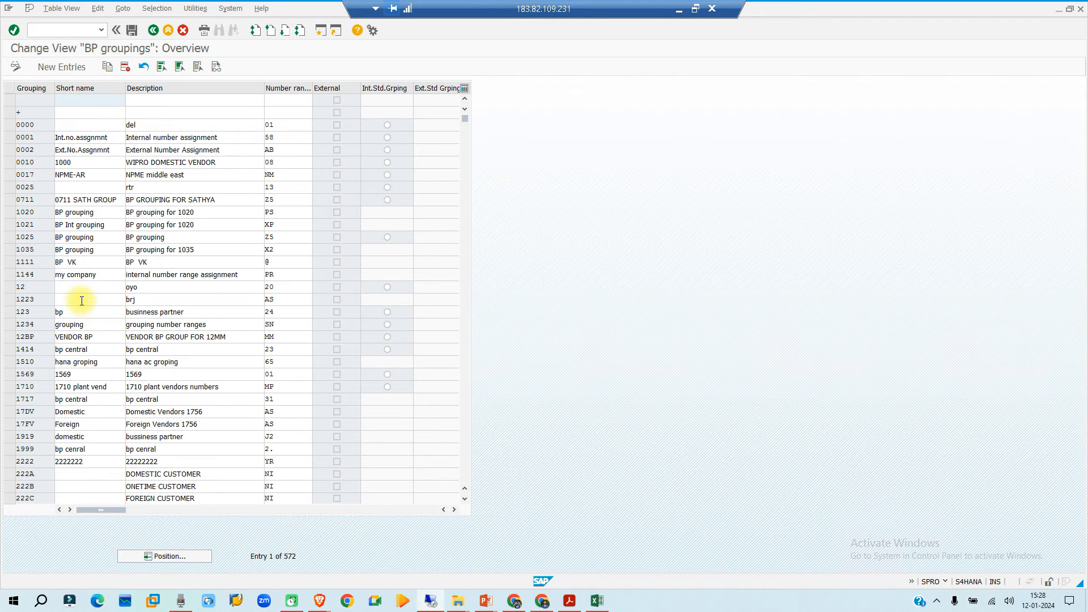
{"action": "scroll", "coordinate": [90, 309], "scroll_direction": "down", "scroll_amount": 3}
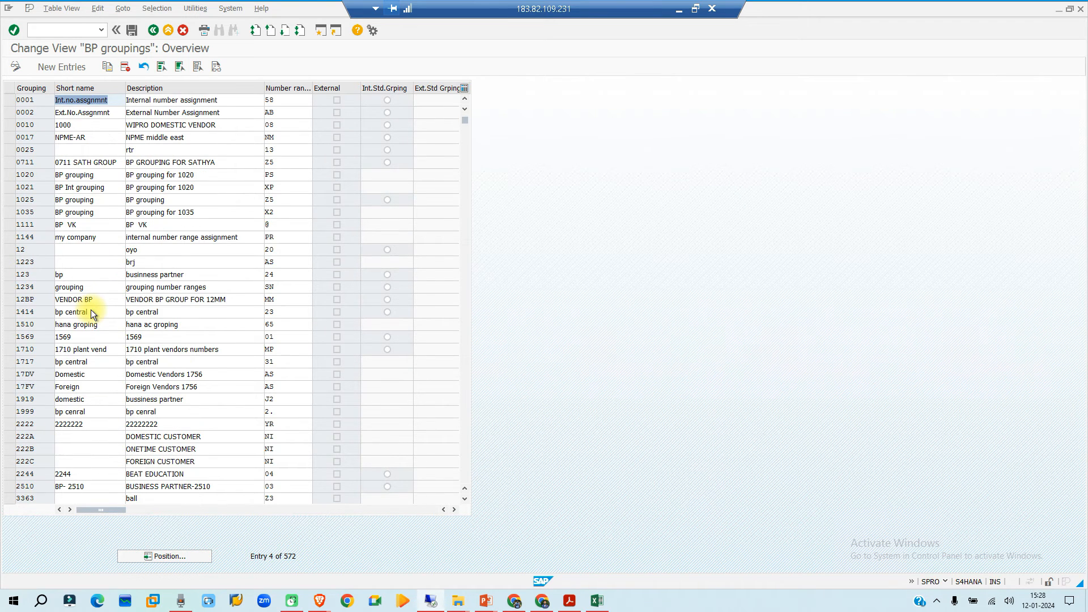
{"action": "left_click", "coordinate": [64, 66]}
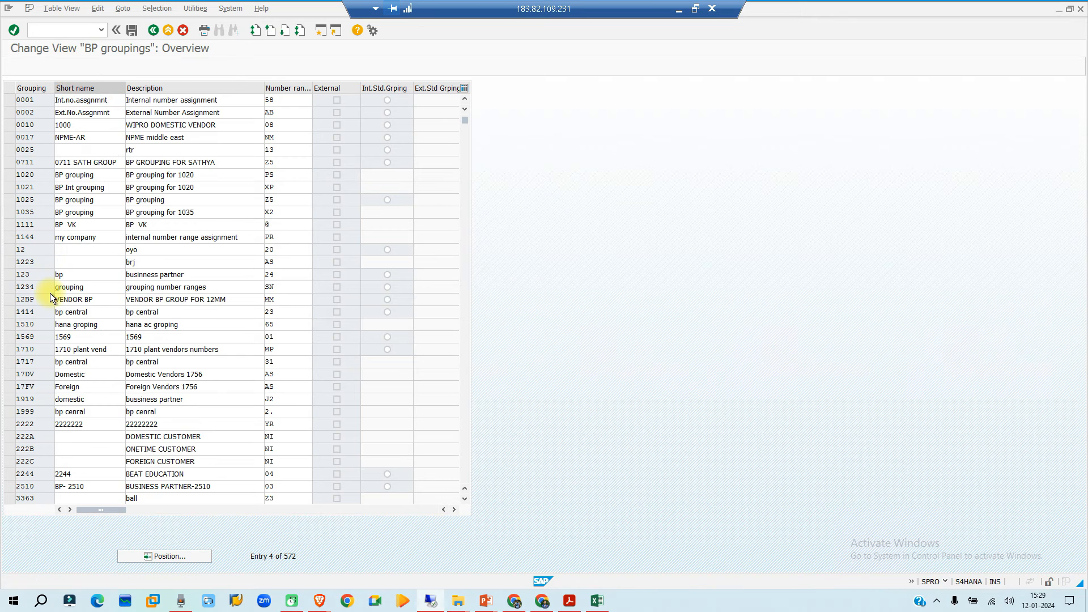
{"action": "left_click", "coordinate": [42, 100]}
{"action": "type", "text": "N"}
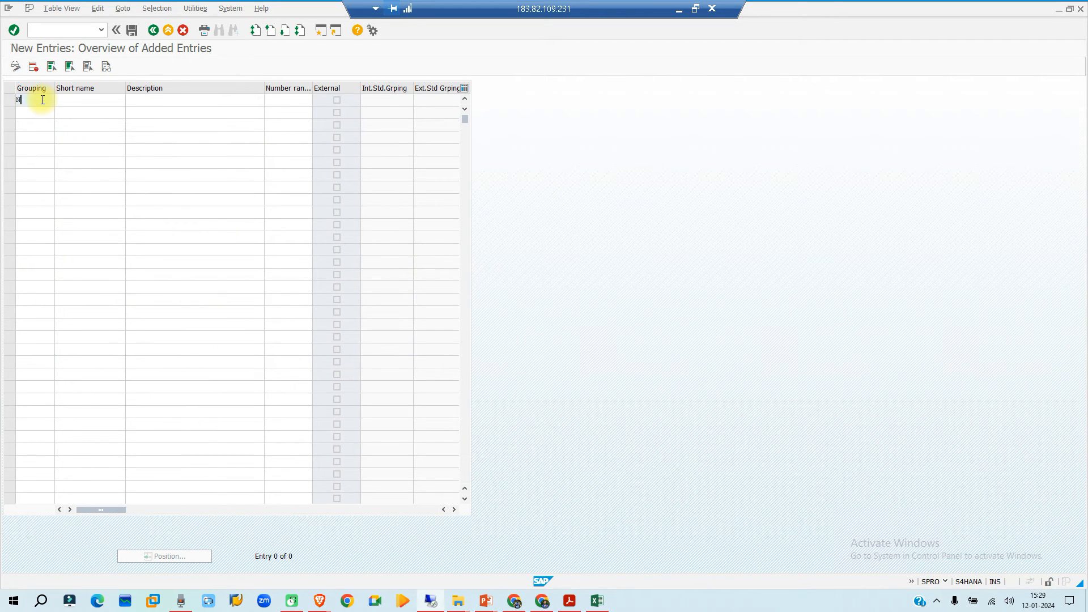
{"action": "type", "text": "IBP"}
{"action": "left_click", "coordinate": [71, 102]}
{"action": "type", "text": "Nissan BP"}
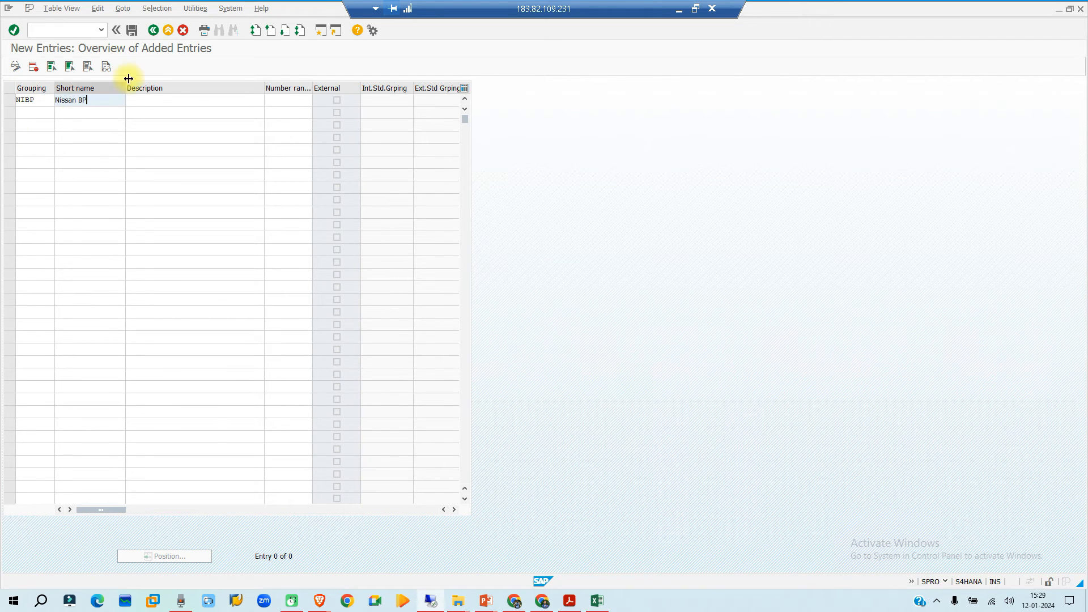
- Give grouping NIBP the description "business partner Nissan" and assign number range BP to it
{"action": "left_click", "coordinate": [158, 102]}
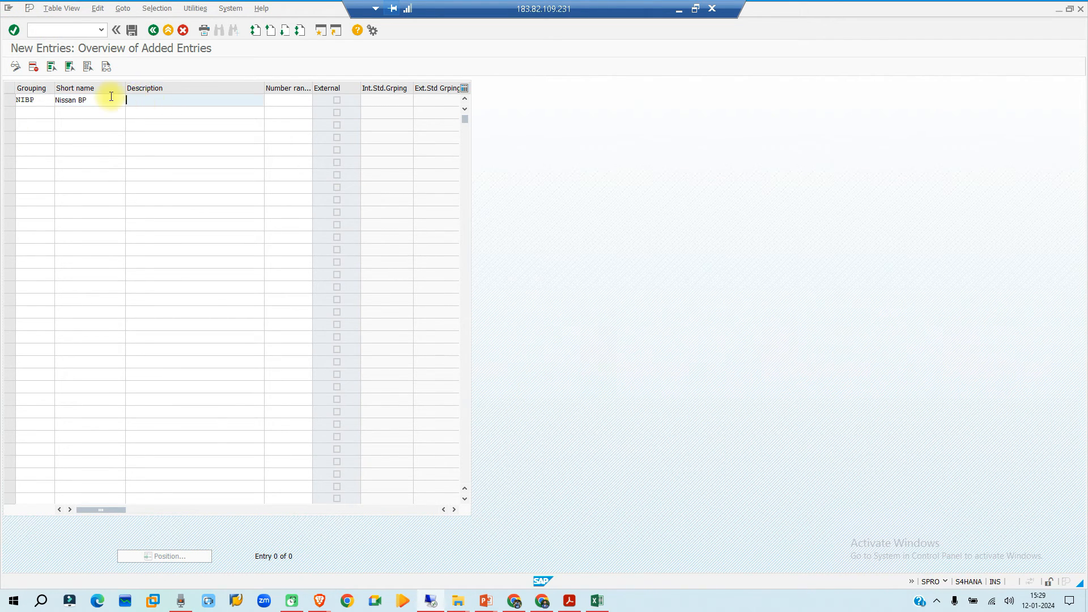
{"action": "type", "text": "busi"}
{"action": "key", "text": "BackSpace"}
{"action": "type", "text": "usiness partner Nissan"}
{"action": "left_click", "coordinate": [284, 100]}
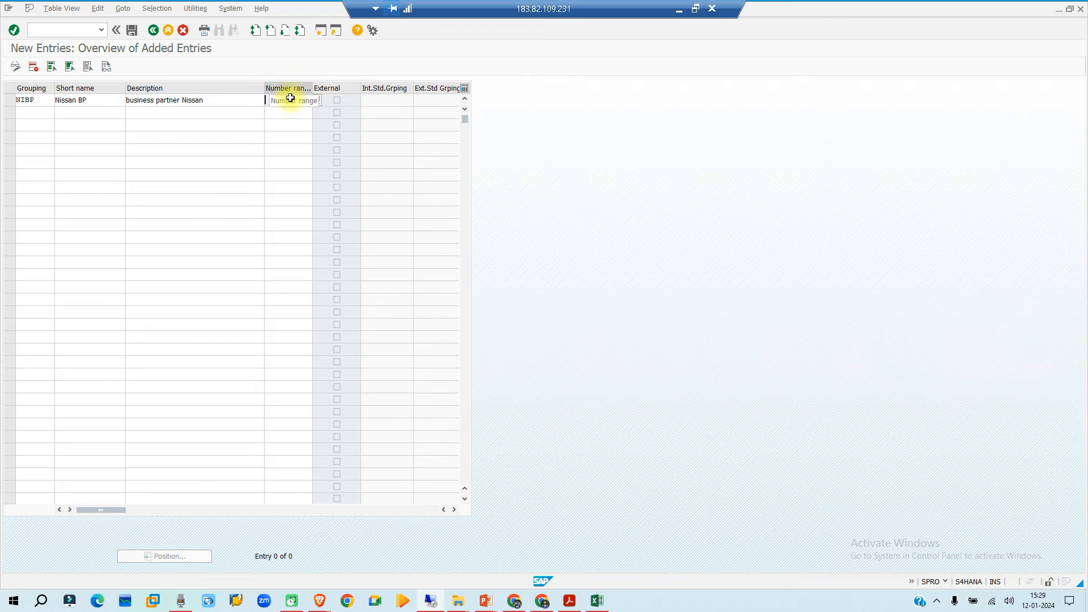
{"action": "left_click", "coordinate": [289, 102]}
{"action": "type", "text": "BP"}
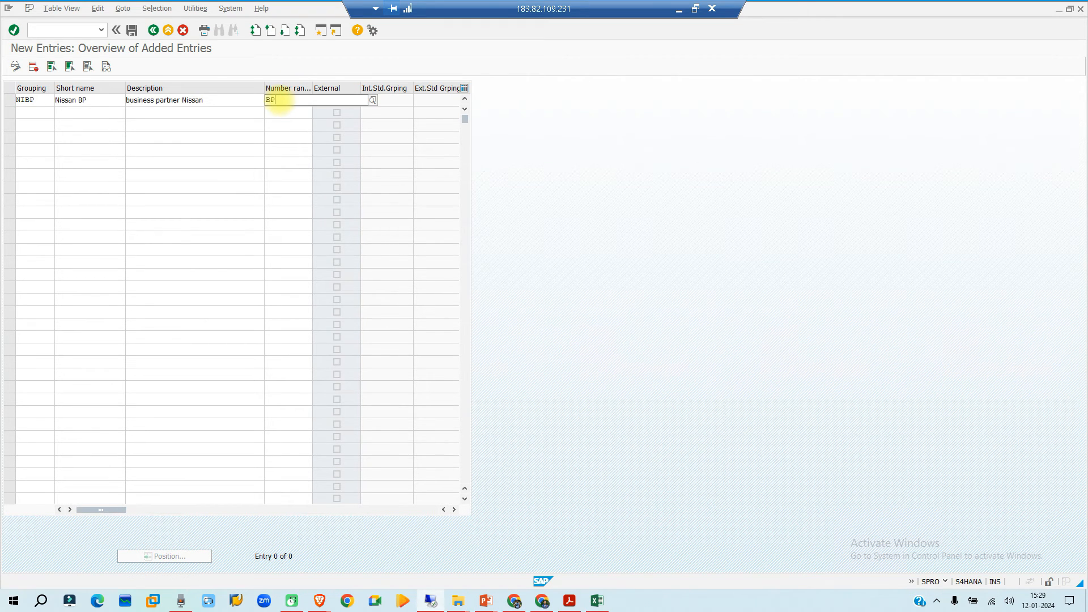
{"action": "key", "text": "Return"}
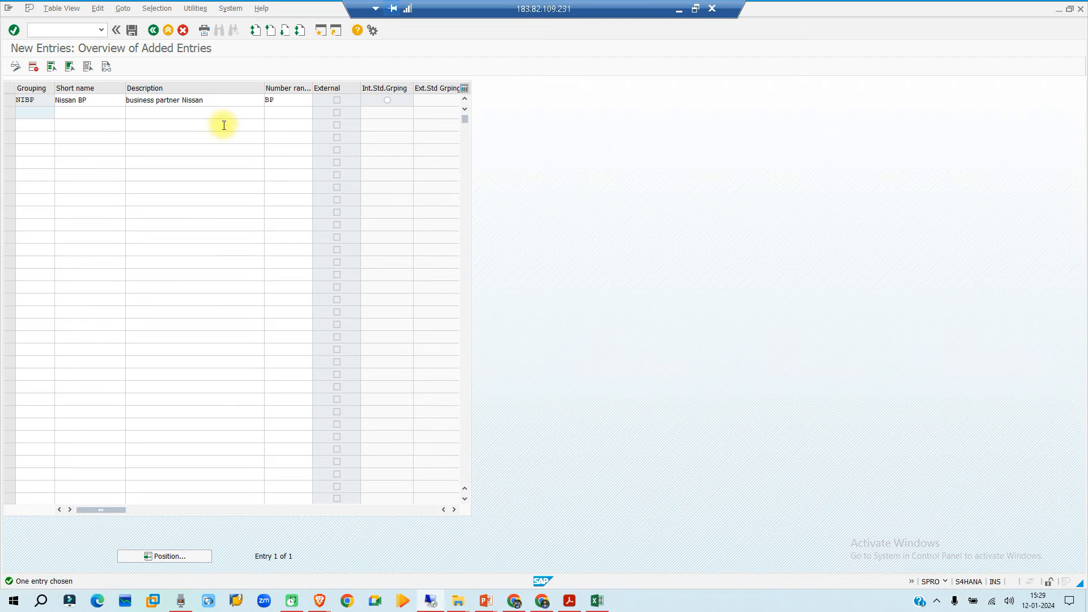
- Save the new grouping in the "nissan org str" customizing request and return to the IMG structure
{"action": "left_click", "coordinate": [131, 30]}
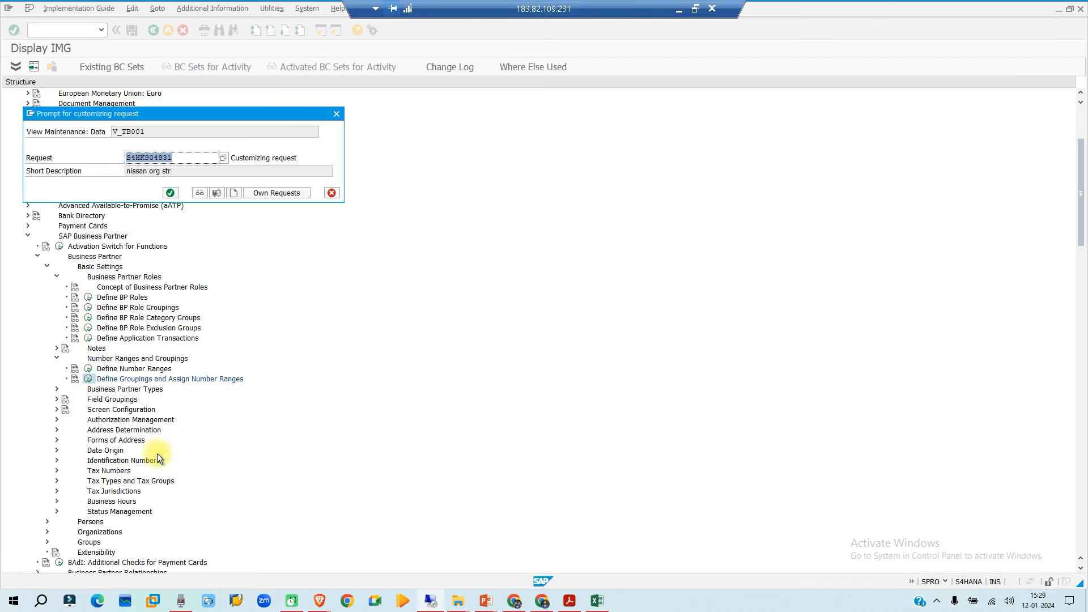
{"action": "left_click", "coordinate": [170, 193]}
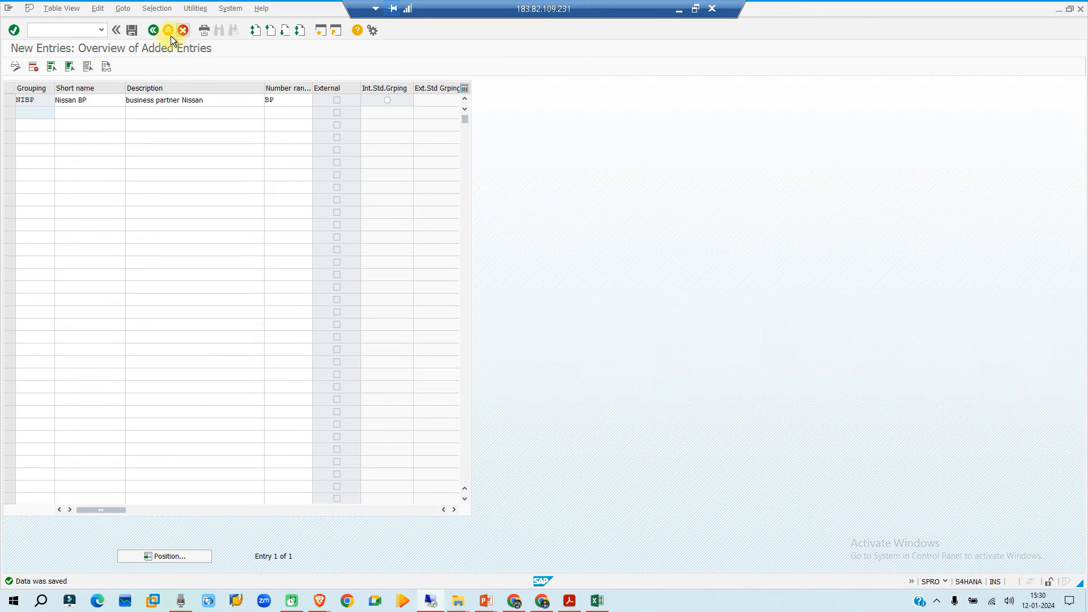
{"action": "left_click", "coordinate": [152, 31]}
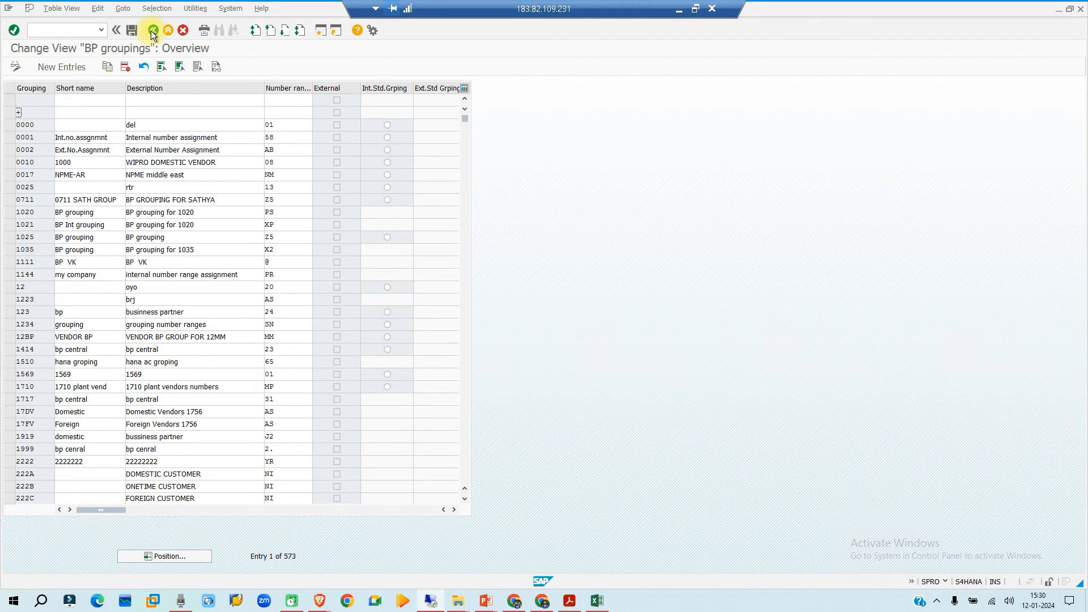
{"action": "left_click", "coordinate": [151, 30]}
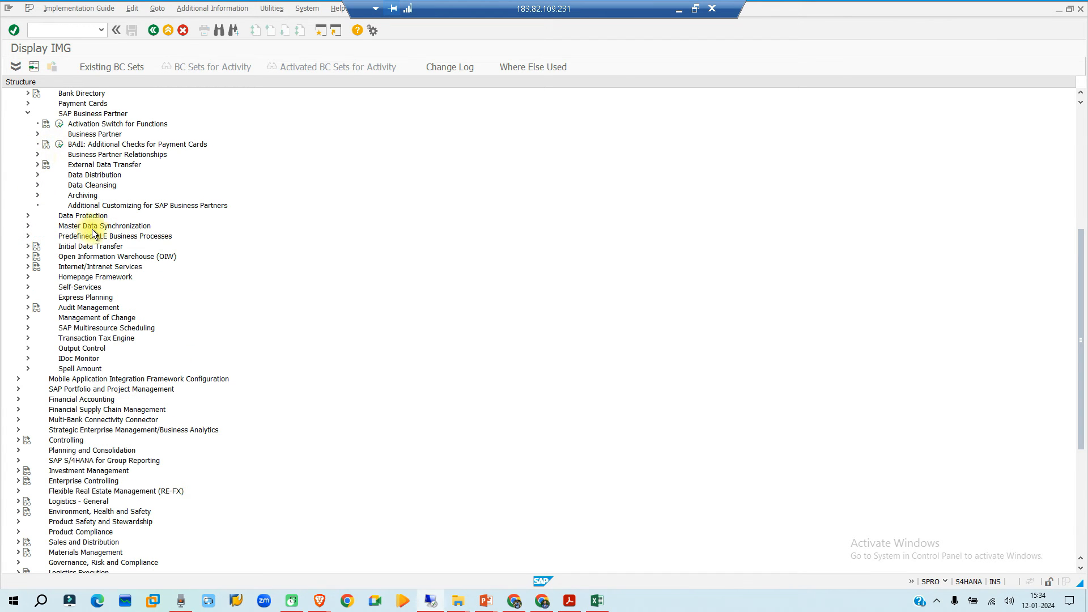
- Under Master Data Synchronization's vendor integration key assignment, open Define Number Assignment for Direction BP to Vendor
{"action": "left_click", "coordinate": [29, 226]}
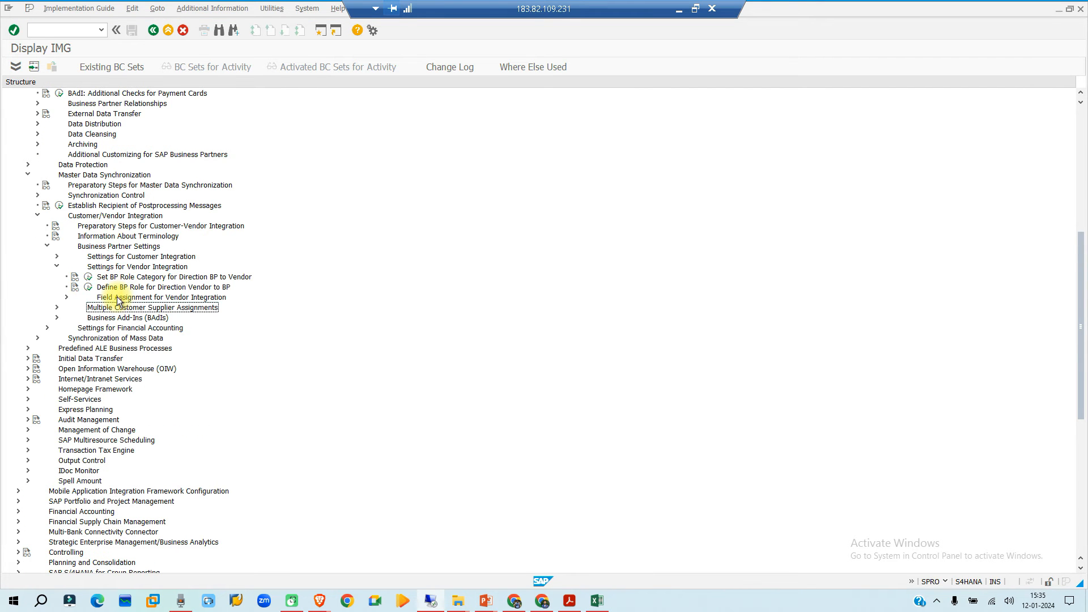
{"action": "left_click", "coordinate": [103, 298]}
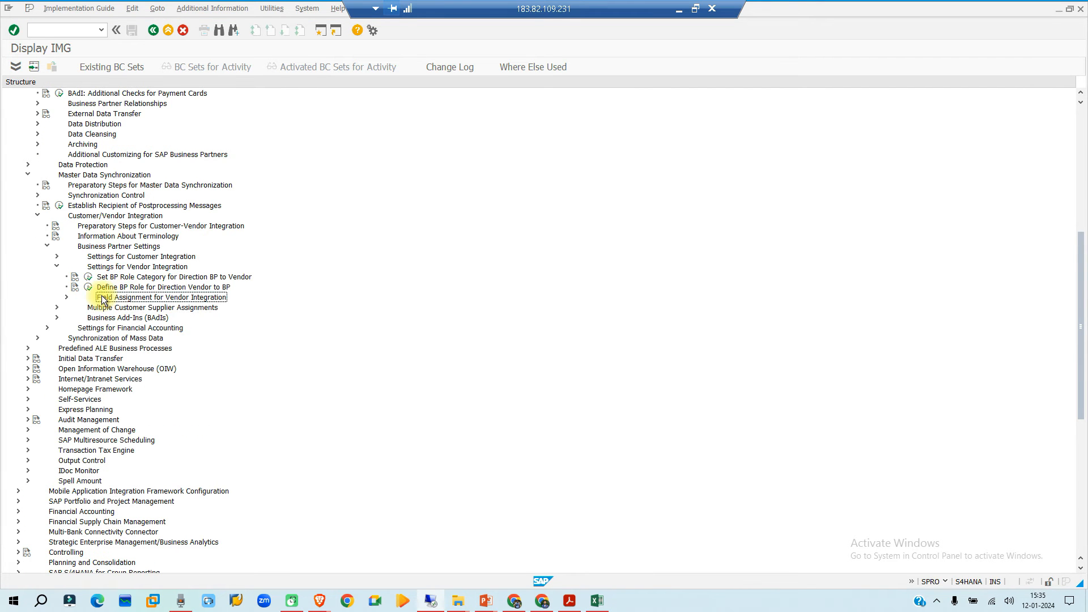
{"action": "left_click", "coordinate": [66, 297]}
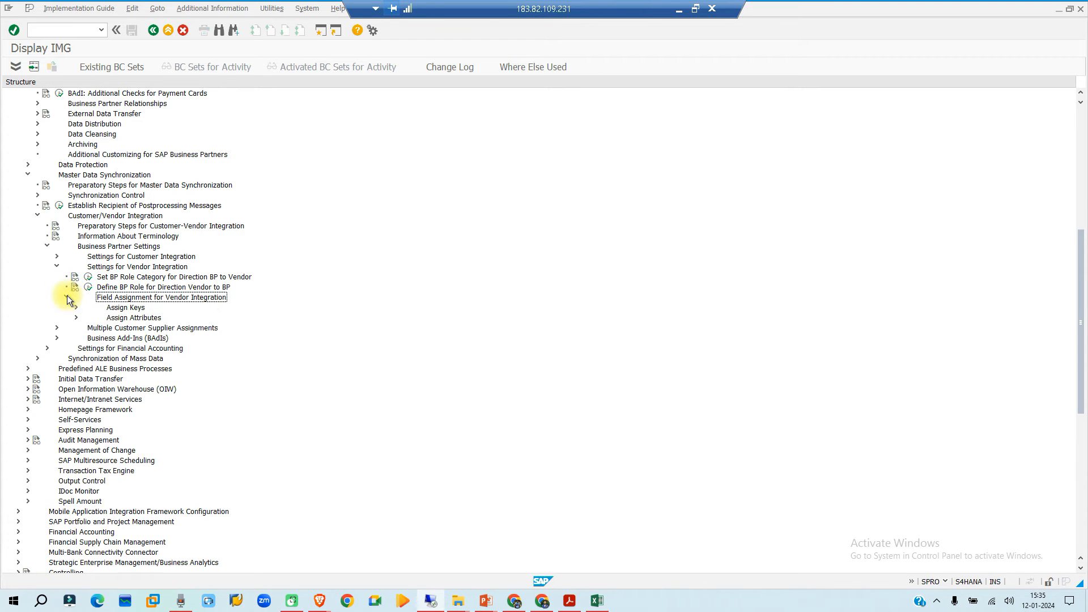
{"action": "left_click", "coordinate": [121, 308]}
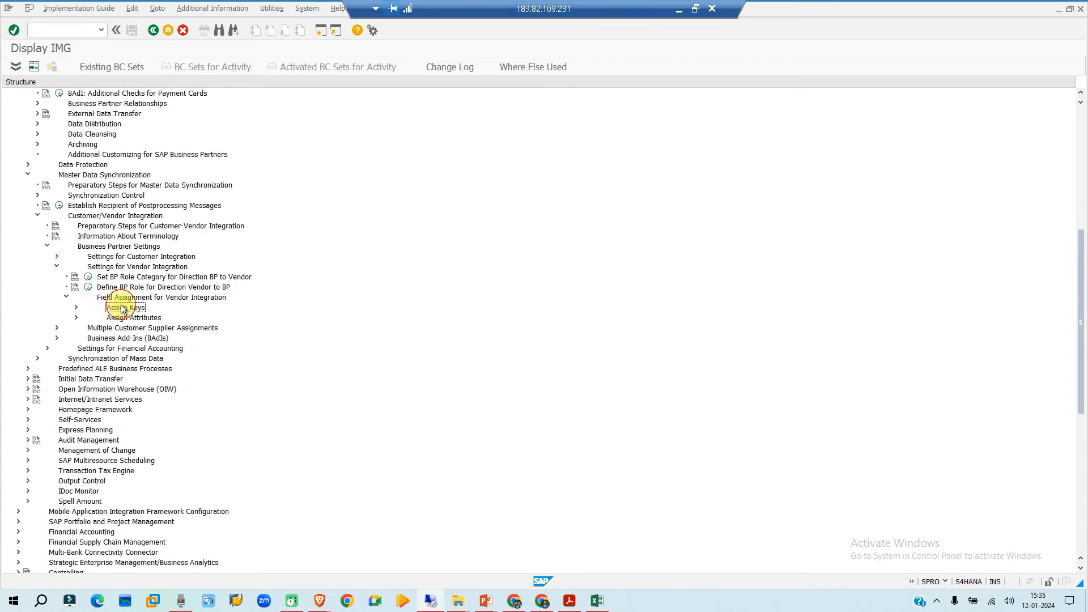
{"action": "left_click", "coordinate": [77, 308]}
{"action": "scroll", "coordinate": [274, 260], "scroll_direction": "down", "scroll_amount": 4}
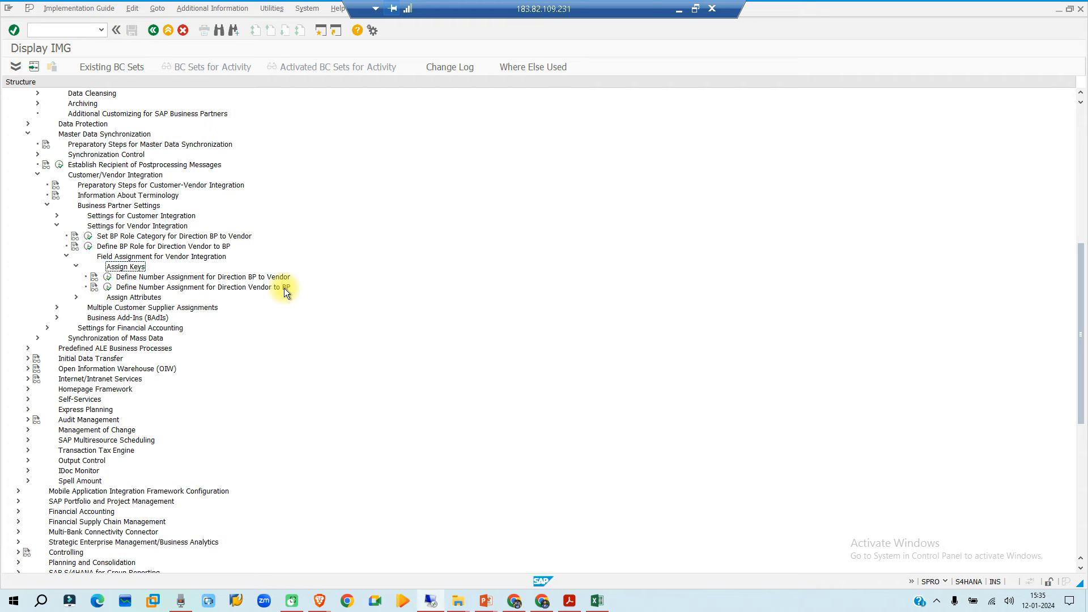
{"action": "left_click", "coordinate": [108, 279]}
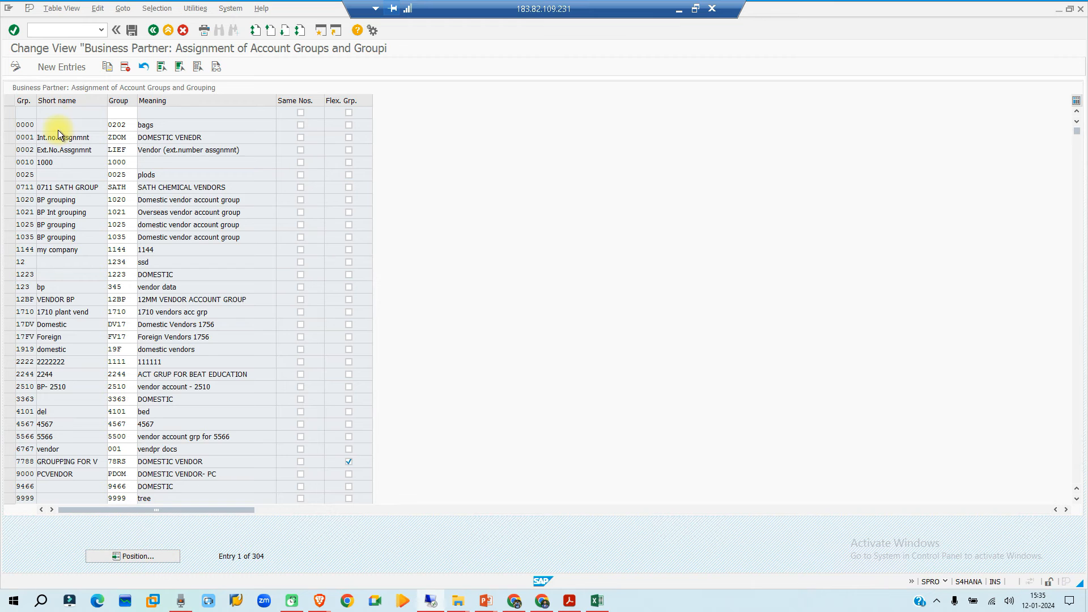
- Add an entry assigning grouping NIBP to vendor account group NIVN and save it in the "nissan org str" customizing request
{"action": "left_click", "coordinate": [63, 67]}
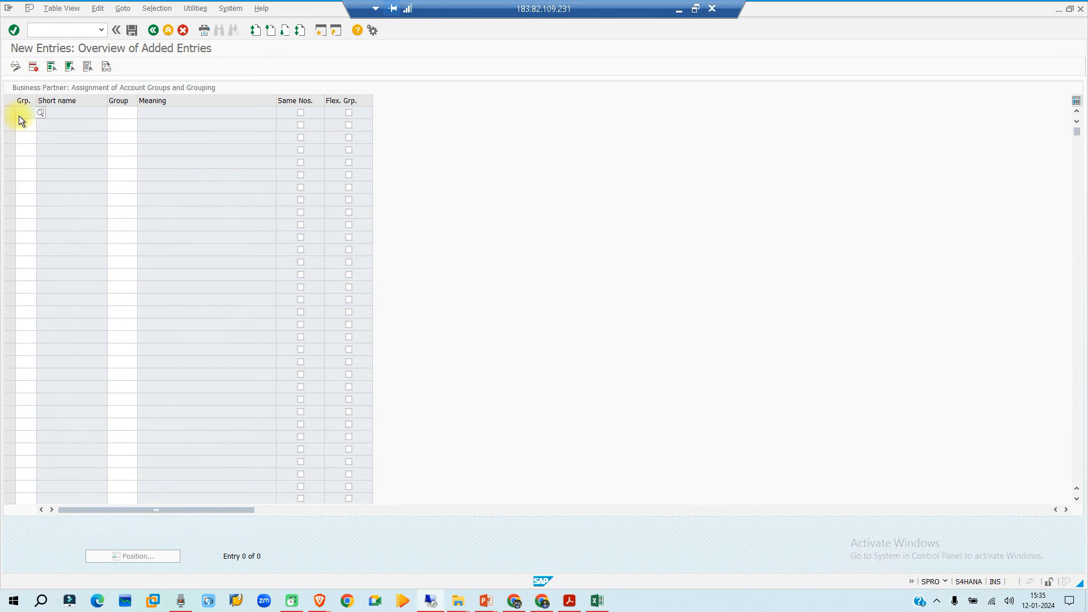
{"action": "left_click", "coordinate": [25, 111]}
{"action": "type", "text": "NIBP"}
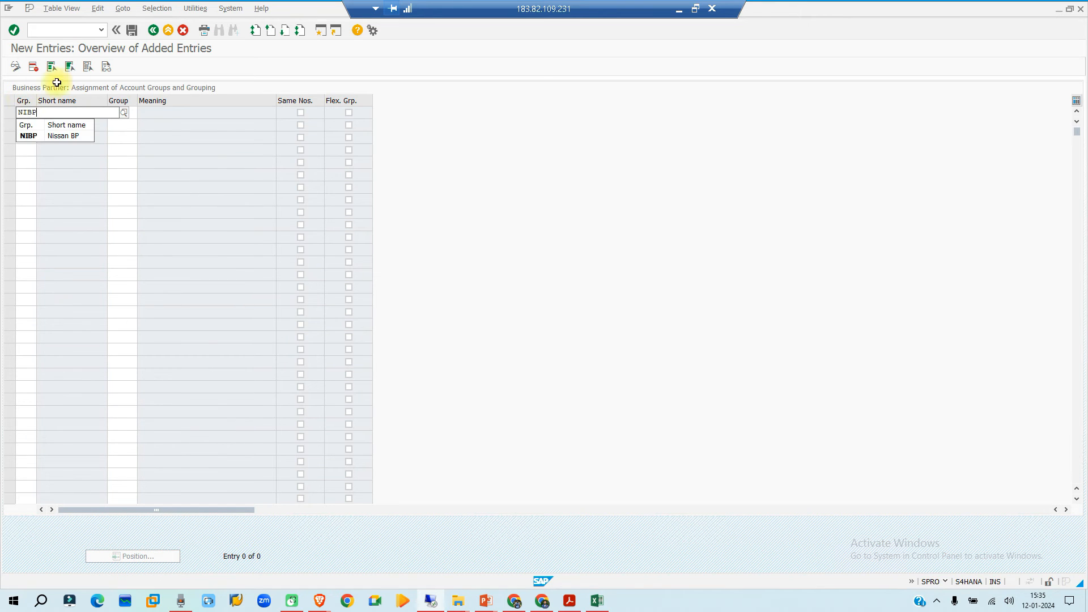
{"action": "left_click", "coordinate": [32, 138]}
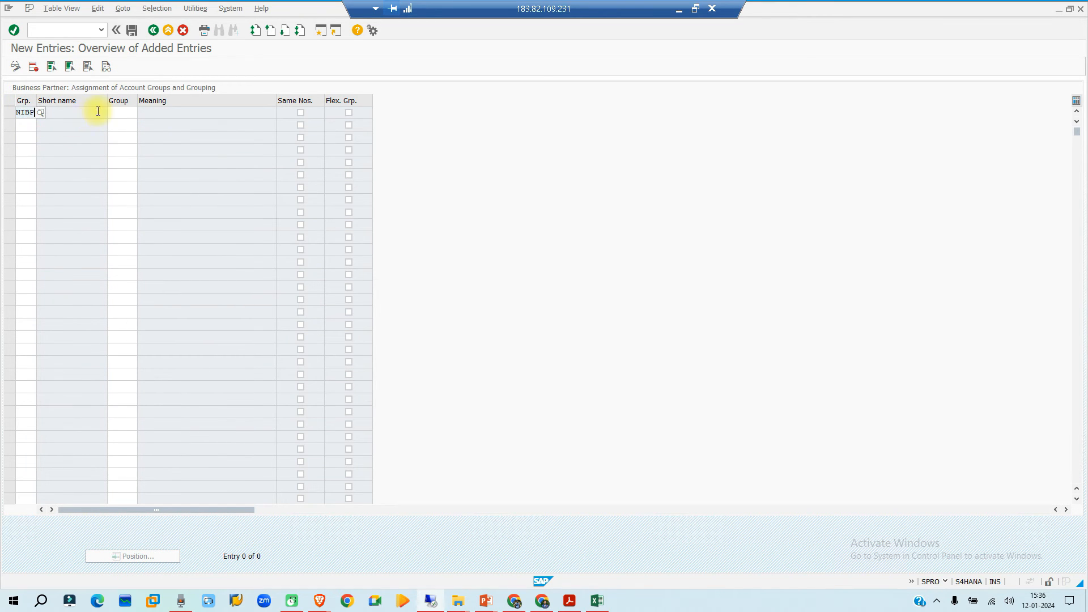
{"action": "left_click", "coordinate": [119, 113]}
{"action": "type", "text": "NIVN"}
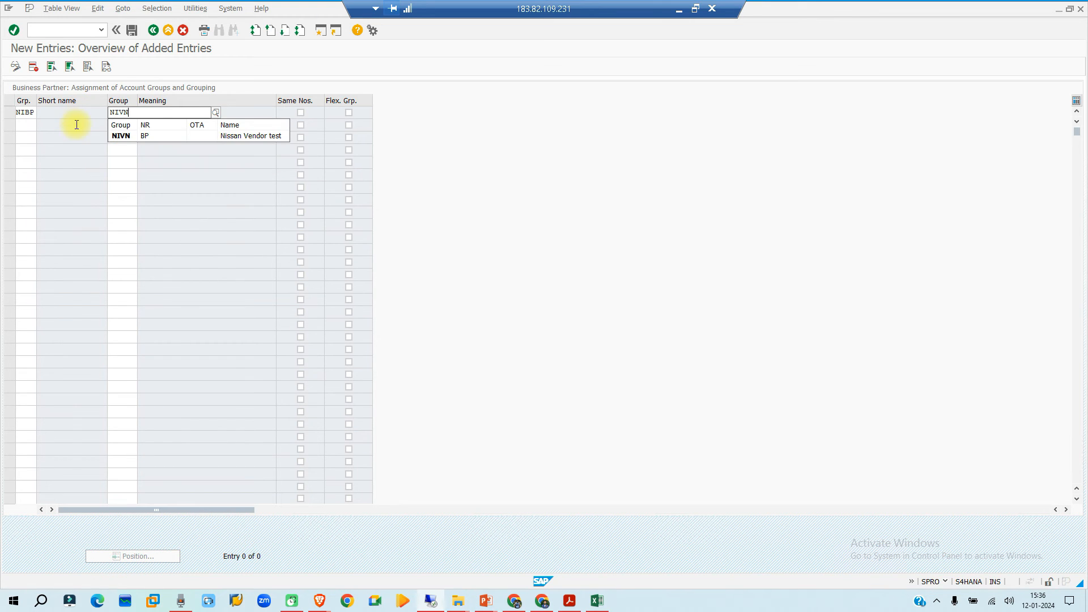
{"action": "left_click", "coordinate": [119, 135]}
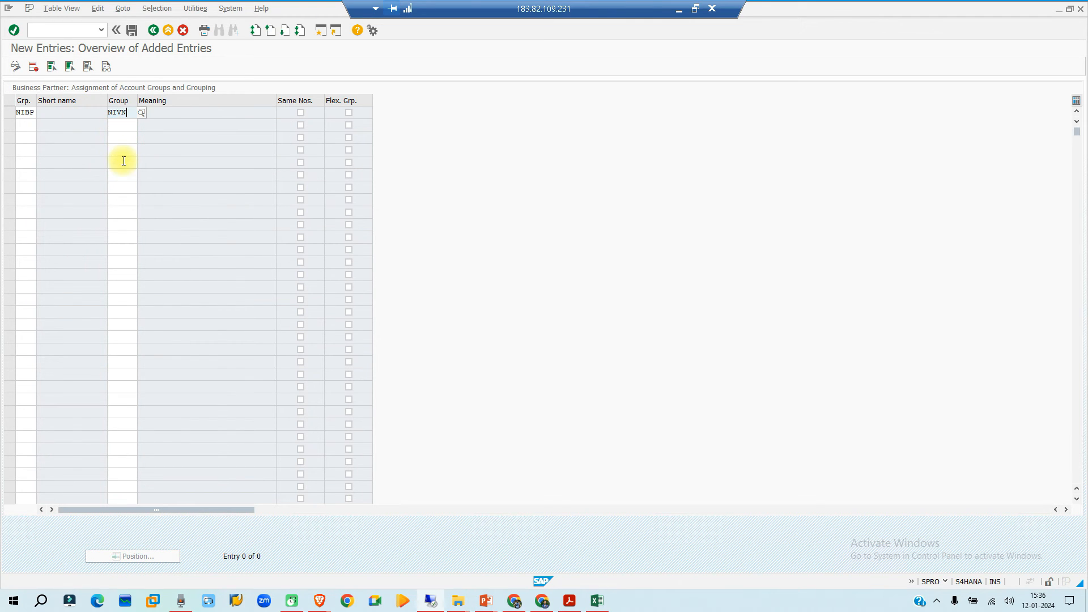
{"action": "key", "text": "Return"}
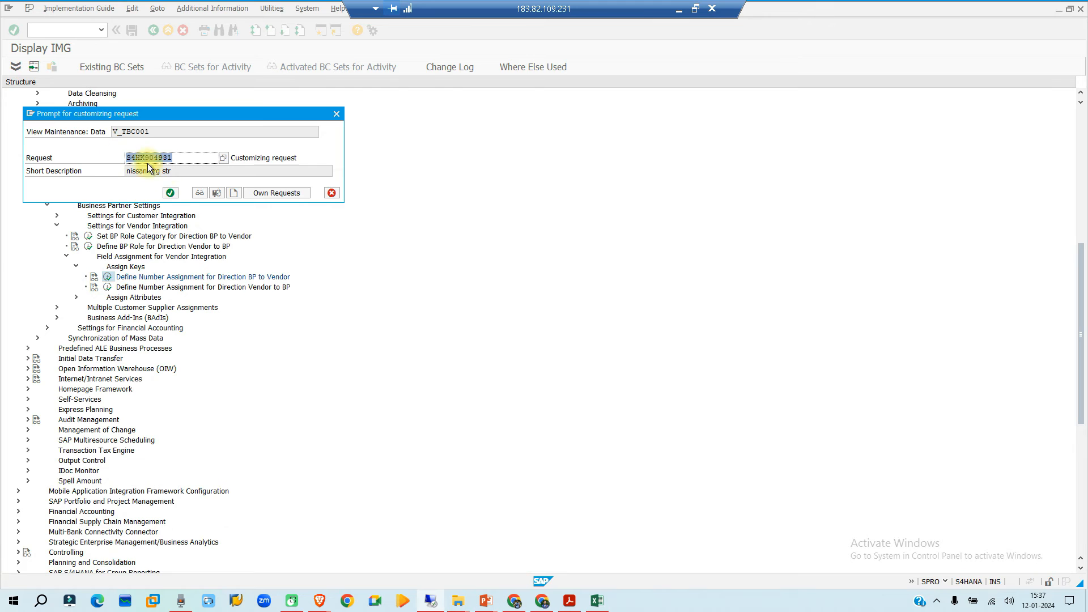
{"action": "left_click", "coordinate": [169, 195]}
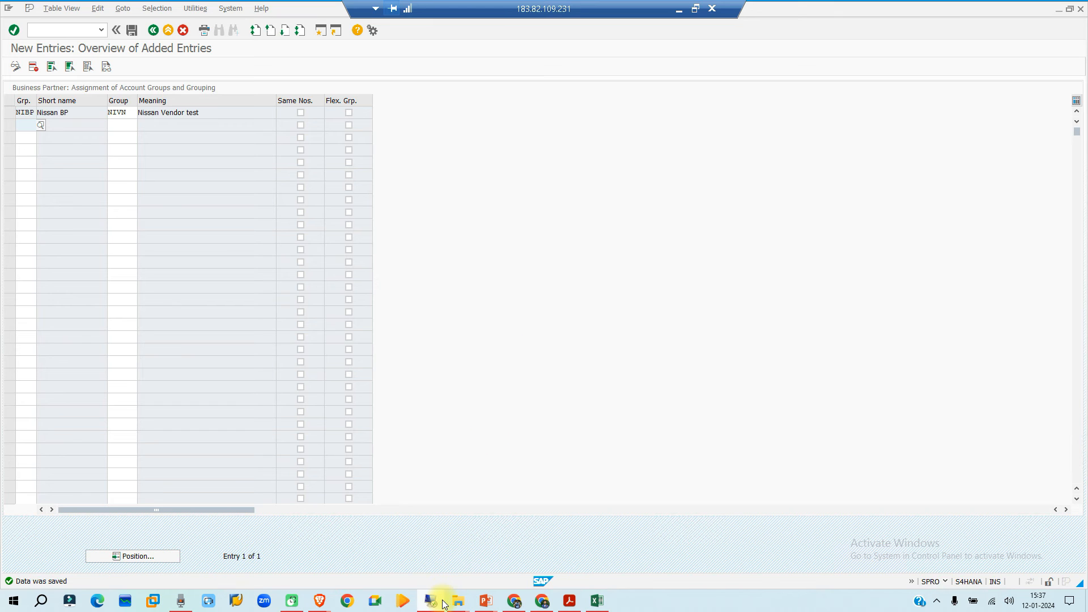
- Open a new SAP session and run transaction bp to maintain business partners
{"action": "left_click", "coordinate": [322, 28]}
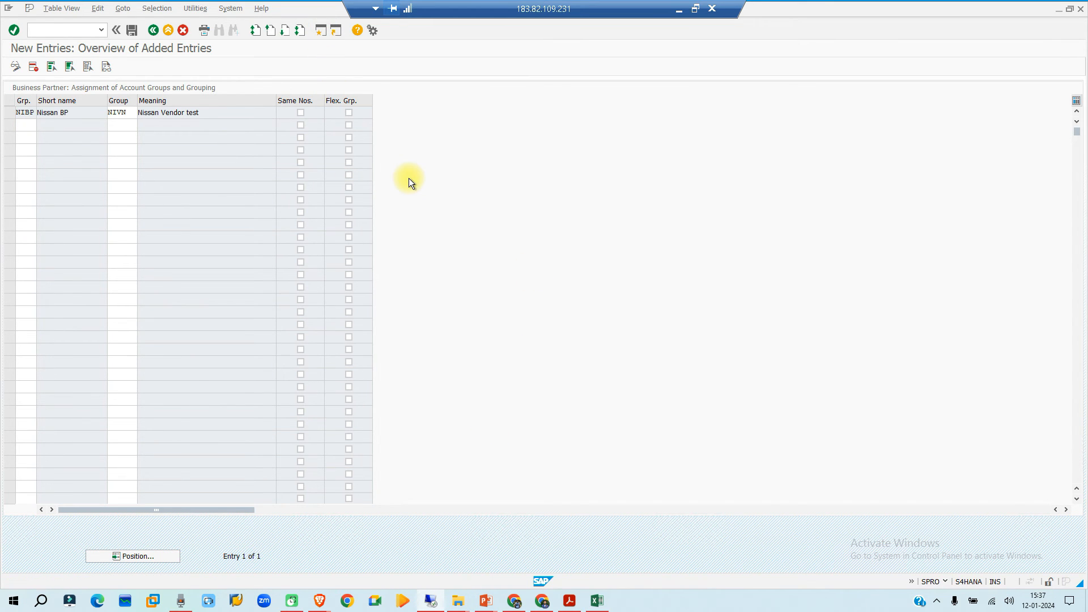
{"action": "type", "text": "bp"}
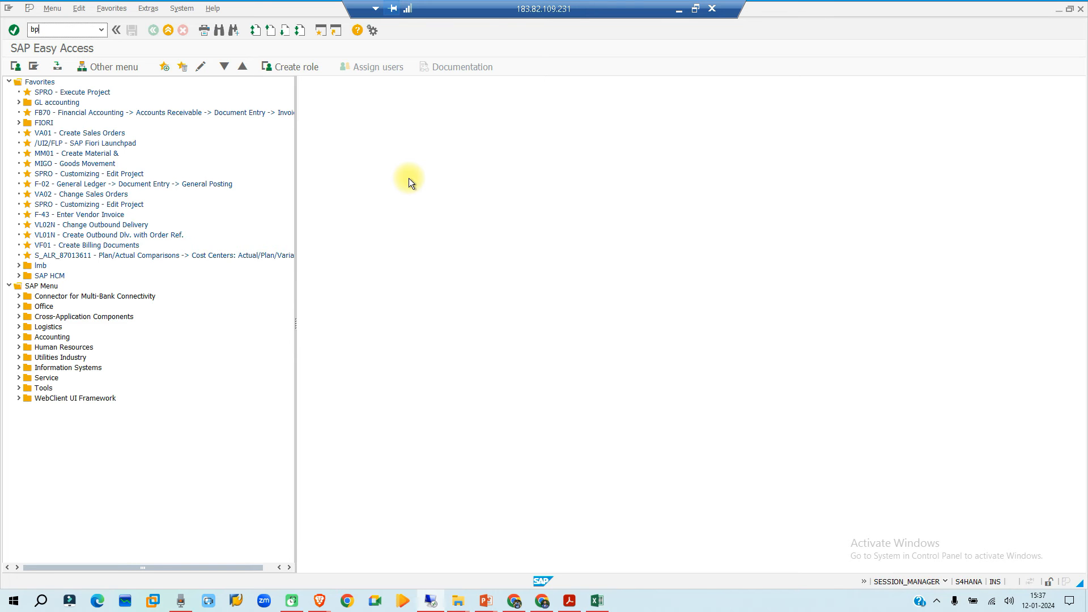
{"action": "key", "text": "Return"}
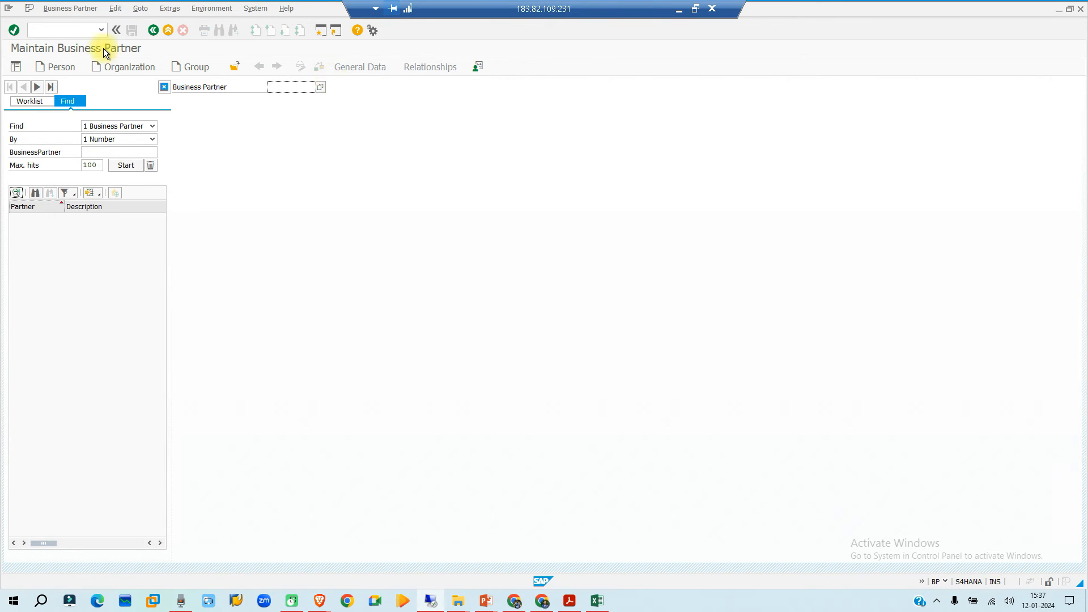
- Start creating an organization business partner and set its grouping to NIBP business partner Nissan
{"action": "left_click", "coordinate": [122, 67]}
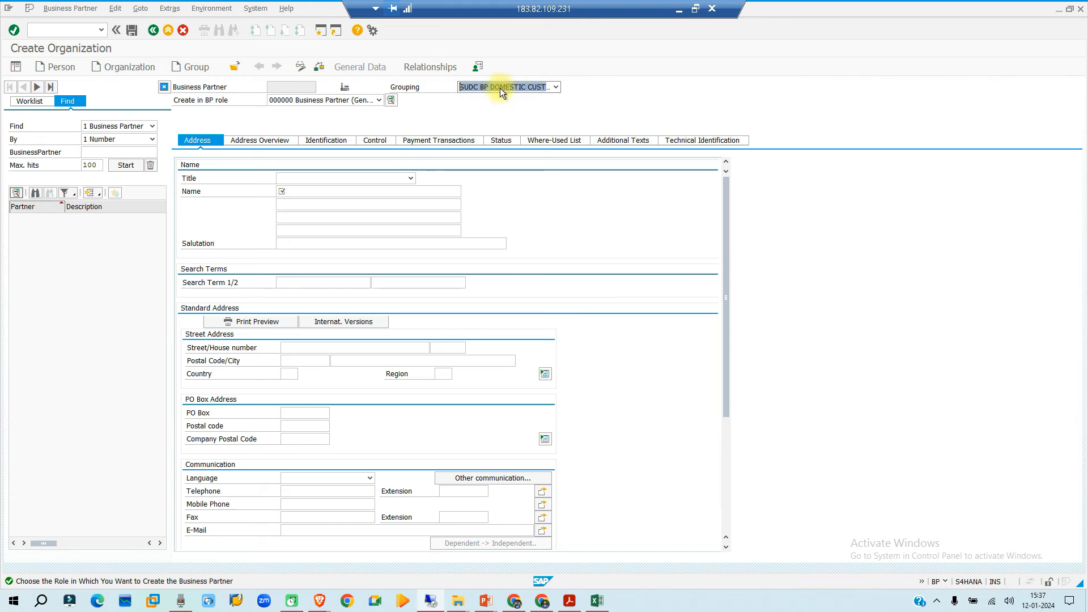
{"action": "left_click", "coordinate": [556, 89]}
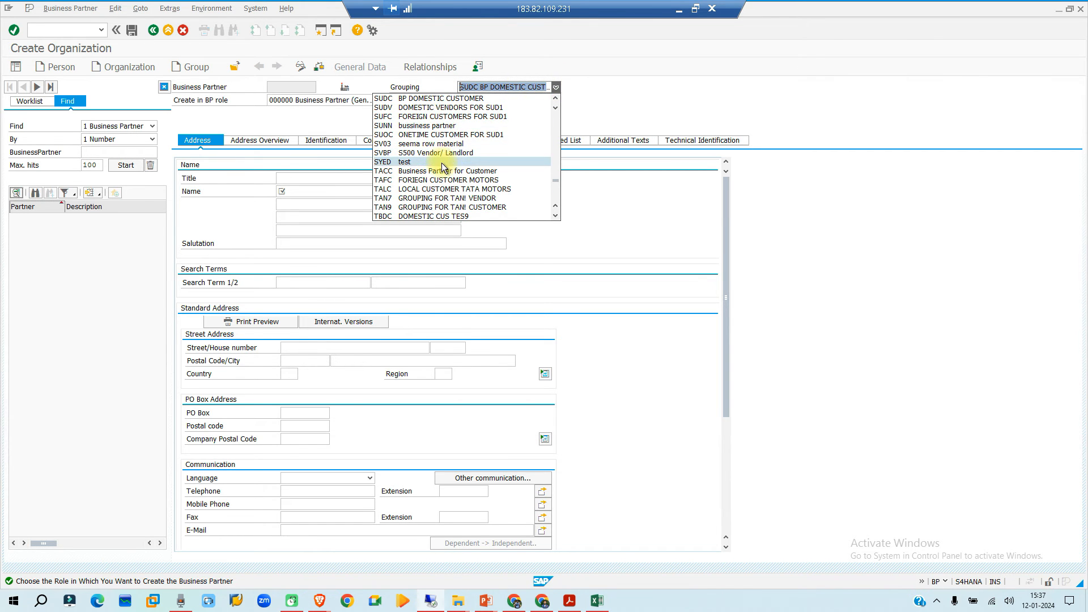
{"action": "scroll", "coordinate": [441, 162], "scroll_direction": "up", "scroll_amount": 6}
{"action": "scroll", "coordinate": [441, 162], "scroll_direction": "up", "scroll_amount": 2}
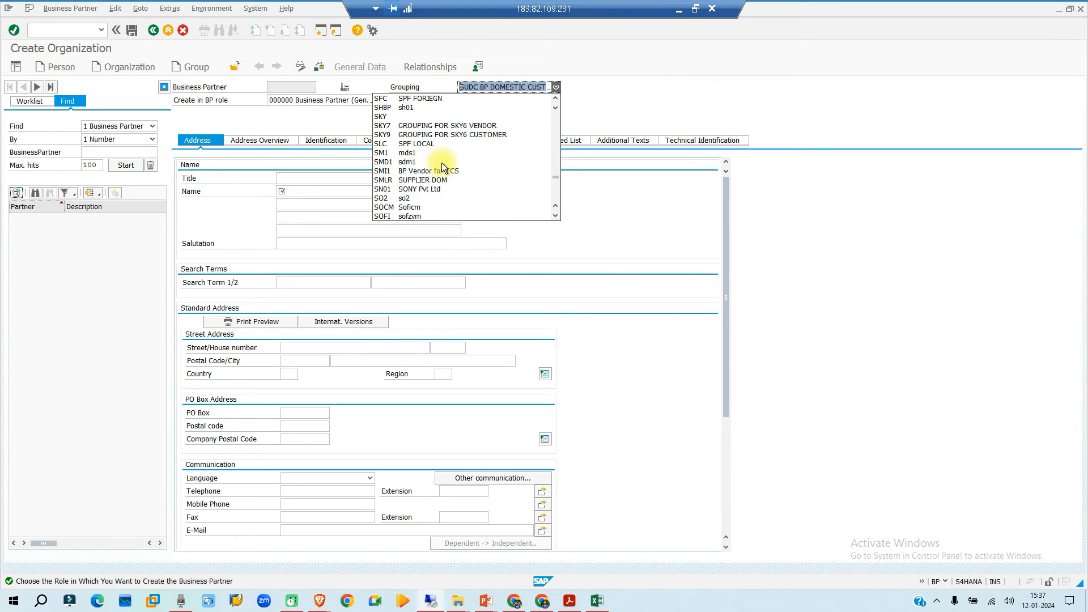
{"action": "scroll", "coordinate": [441, 162], "scroll_direction": "up", "scroll_amount": 8}
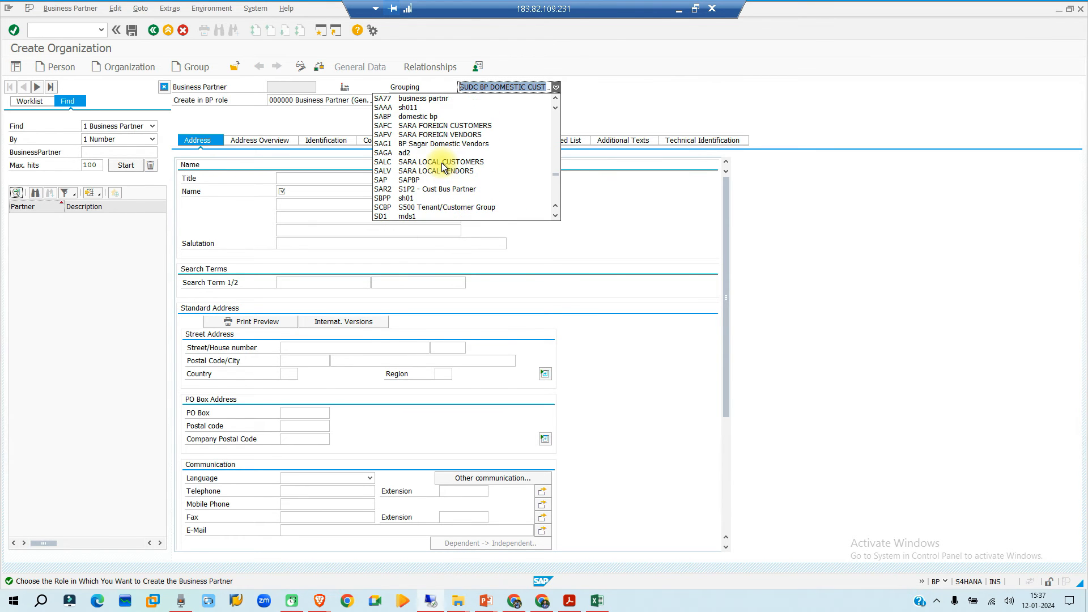
{"action": "scroll", "coordinate": [442, 165], "scroll_direction": "up", "scroll_amount": 10}
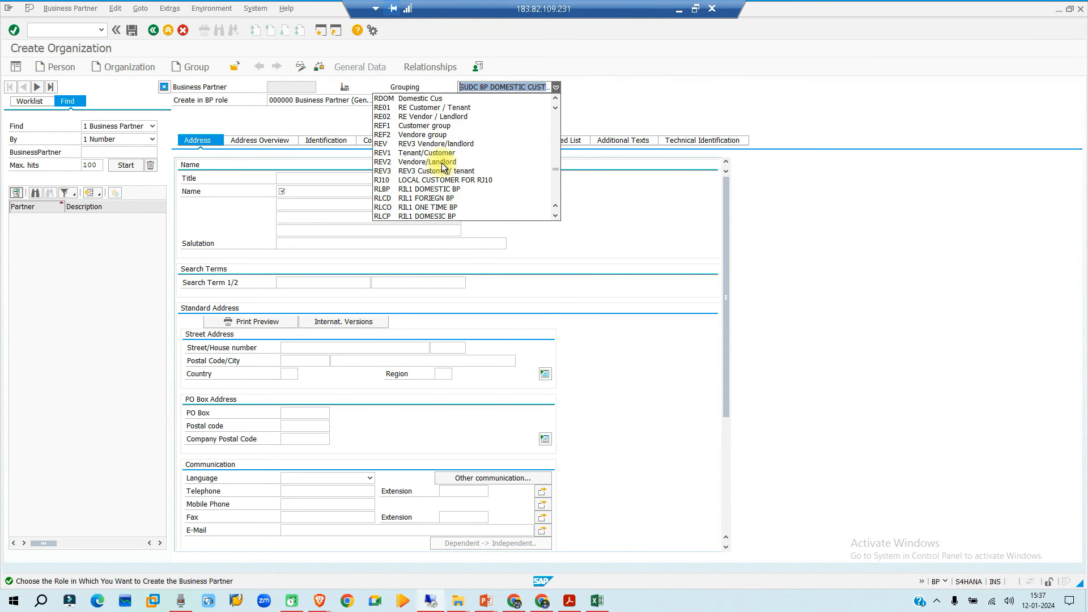
{"action": "scroll", "coordinate": [442, 166], "scroll_direction": "up", "scroll_amount": 10}
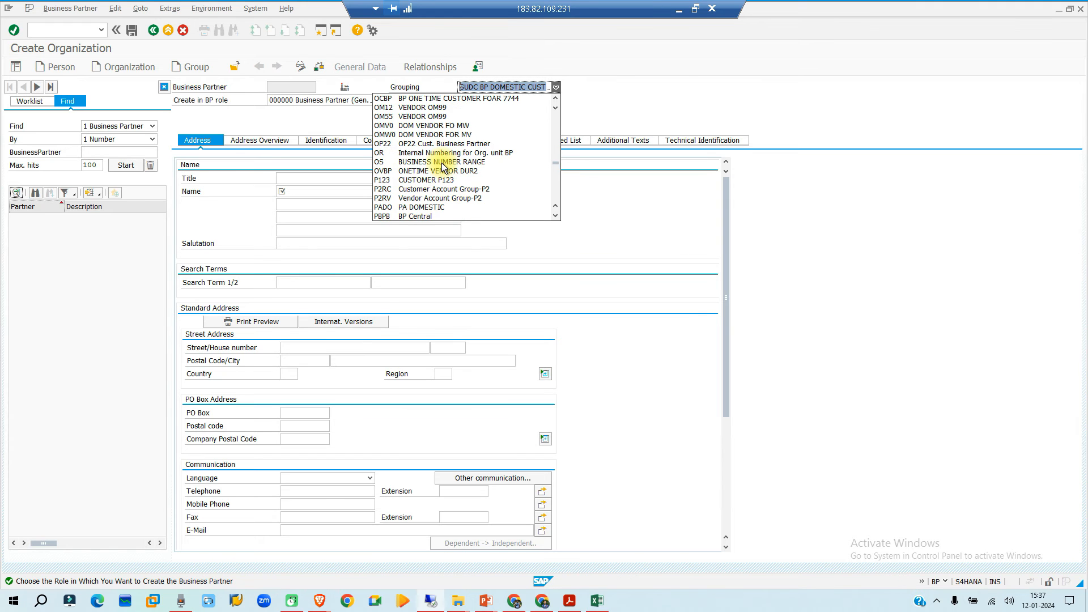
{"action": "scroll", "coordinate": [441, 162], "scroll_direction": "up", "scroll_amount": 5}
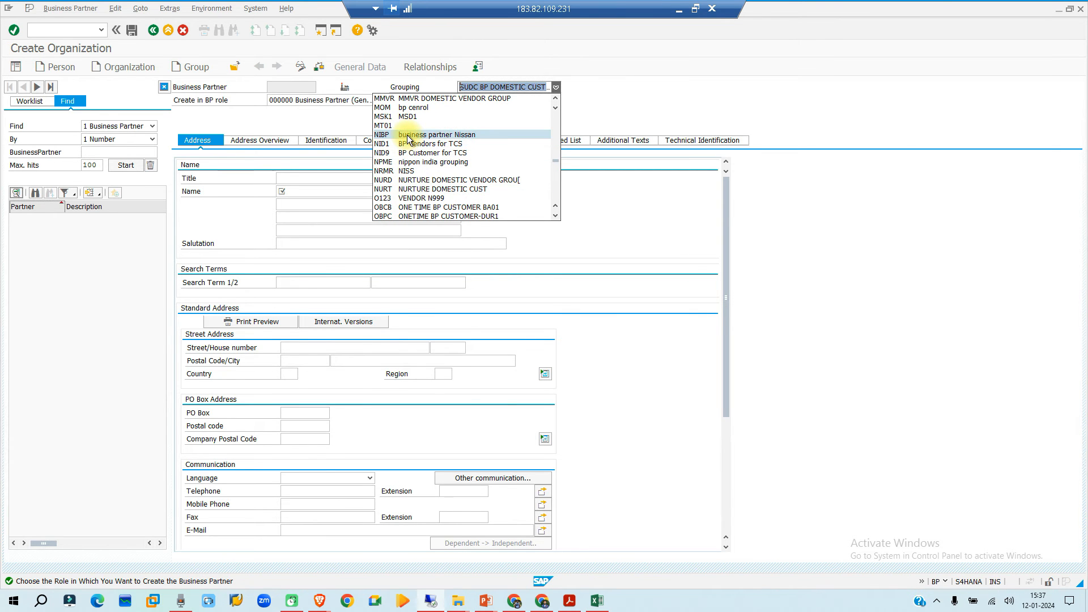
{"action": "left_click", "coordinate": [409, 135]}
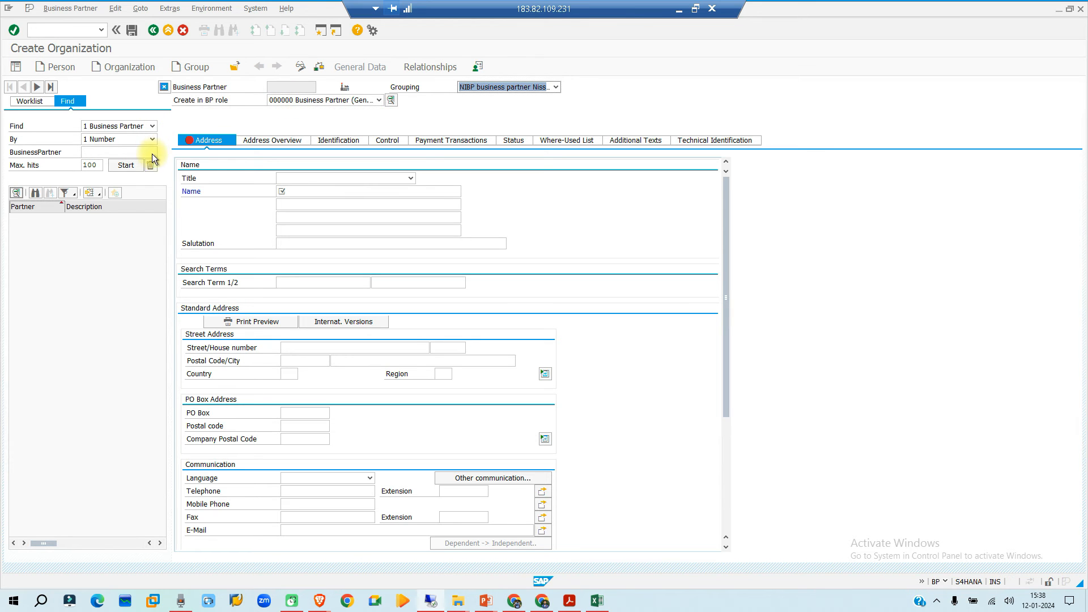
- Set the organization's title to 0003 Company and its name to "ni main vendor business partner"
{"action": "left_click", "coordinate": [300, 192]}
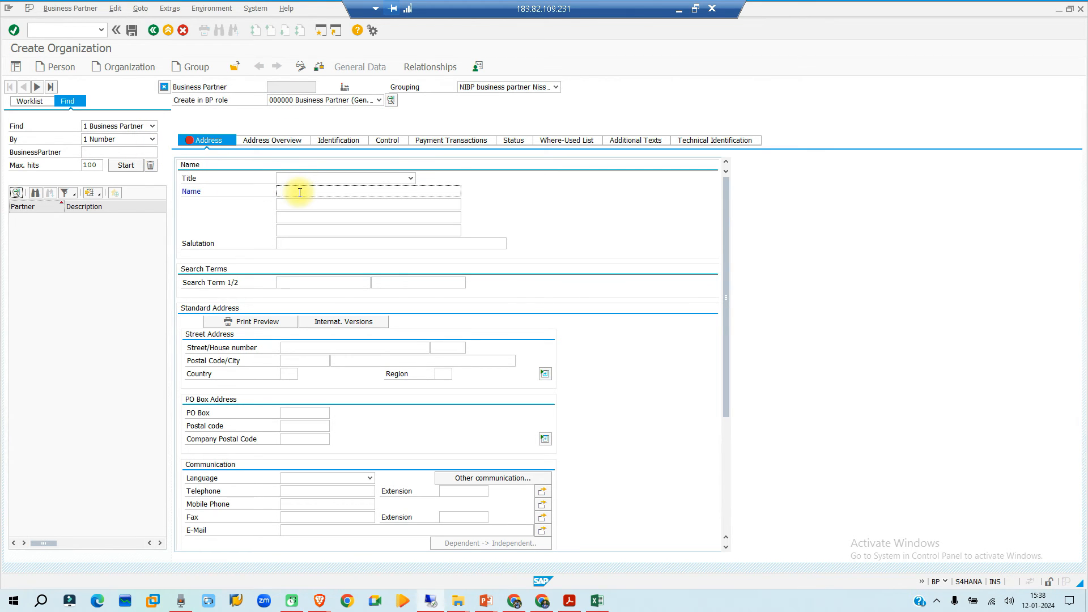
{"action": "left_click", "coordinate": [318, 179]}
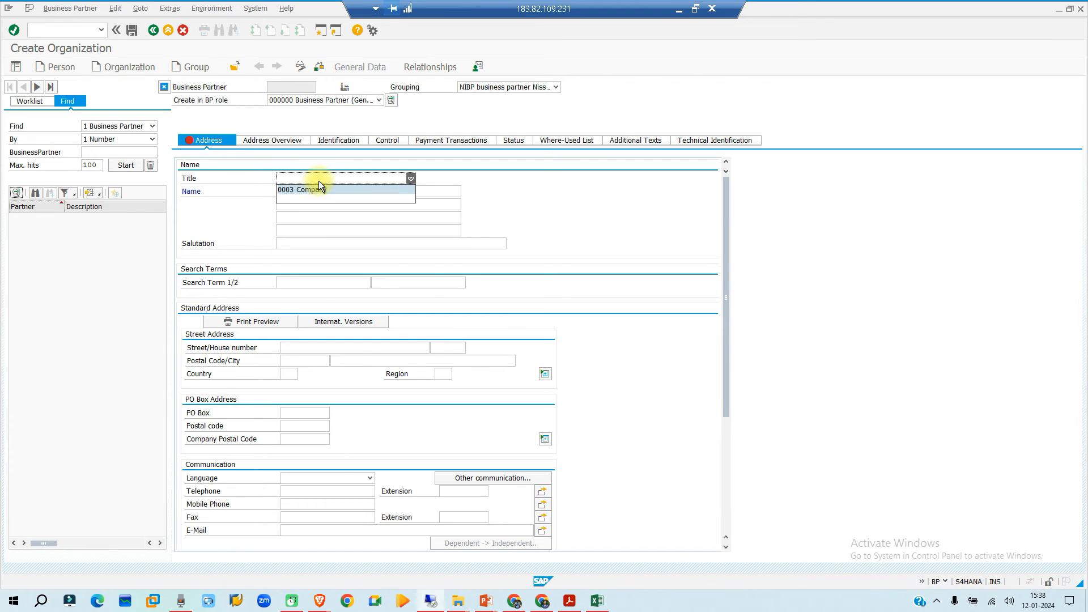
{"action": "left_click", "coordinate": [302, 190]}
{"action": "left_click", "coordinate": [303, 191]}
{"action": "type", "text": "ni ma"}
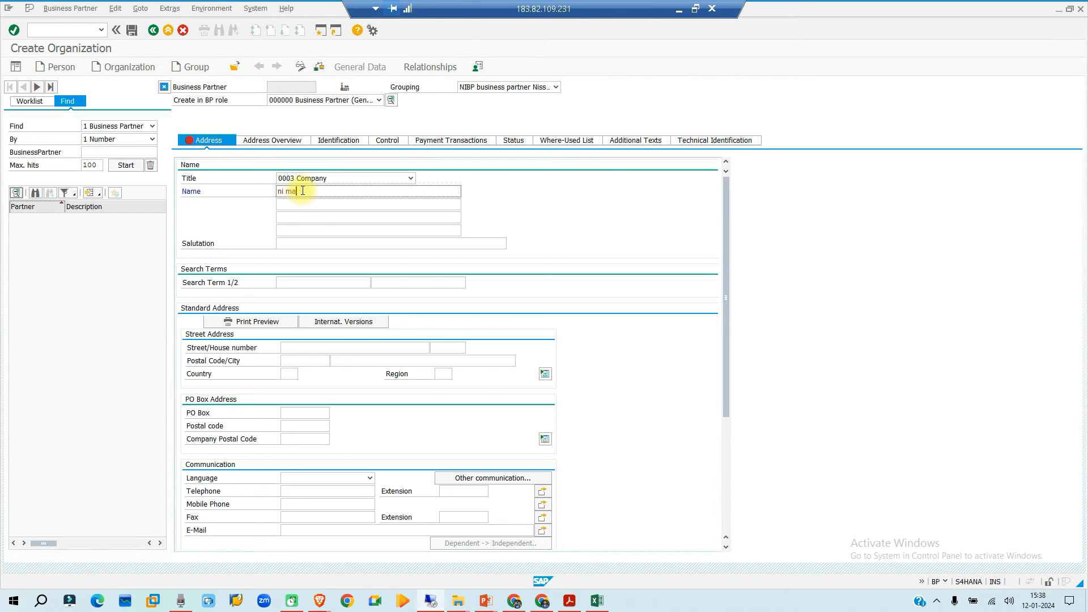
{"action": "type", "text": "in vendor business partner"}
{"action": "key", "text": "Return"}
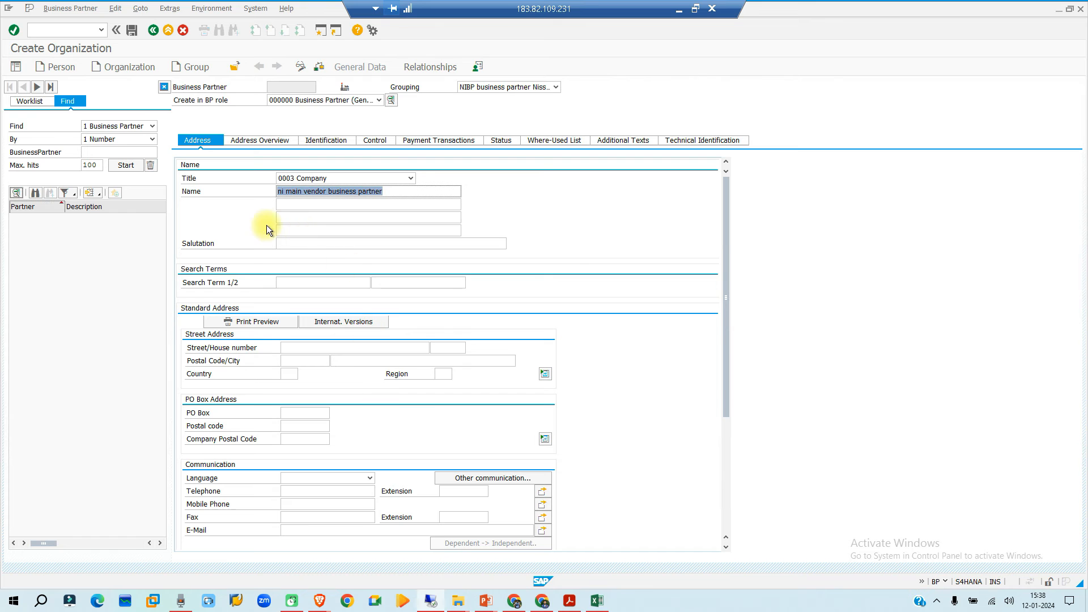
{"action": "scroll", "coordinate": [285, 255], "scroll_direction": "down", "scroll_amount": 3}
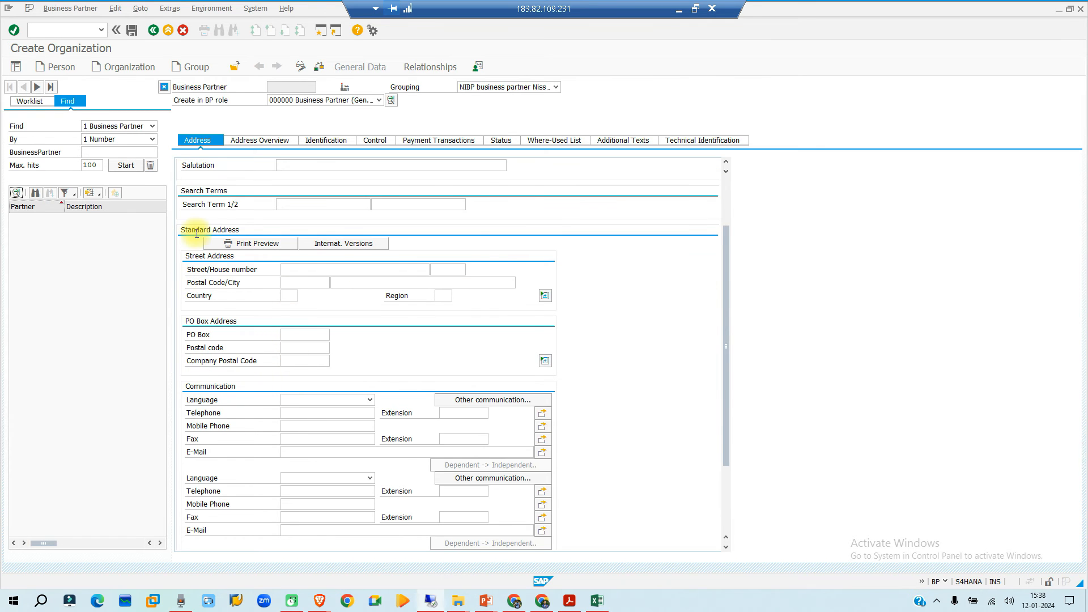
{"action": "scroll", "coordinate": [243, 340], "scroll_direction": "down", "scroll_amount": 2}
{"action": "scroll", "coordinate": [277, 454], "scroll_direction": "up", "scroll_amount": 5}
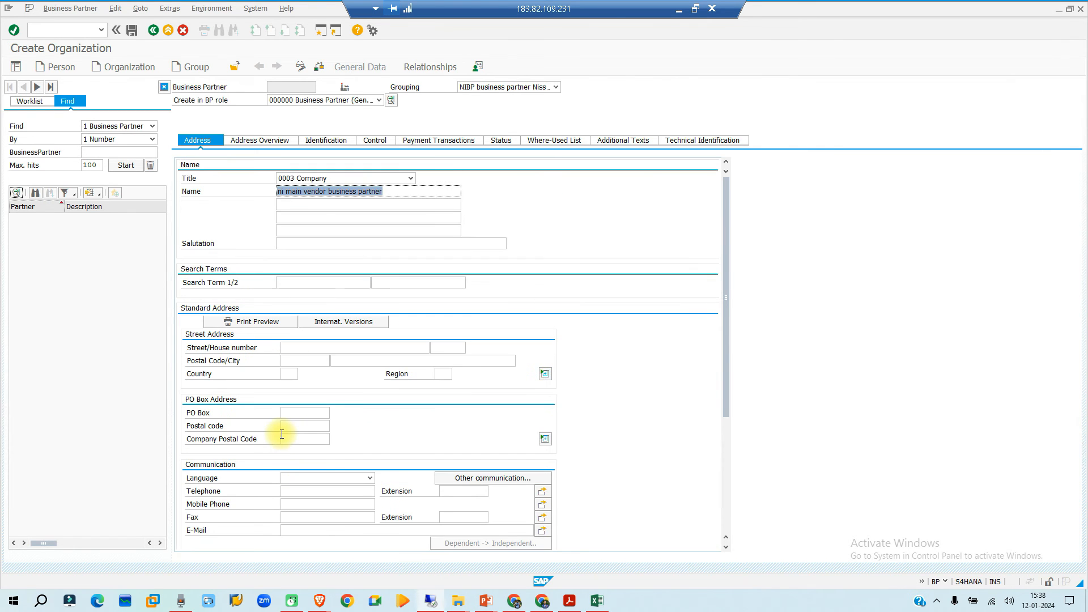
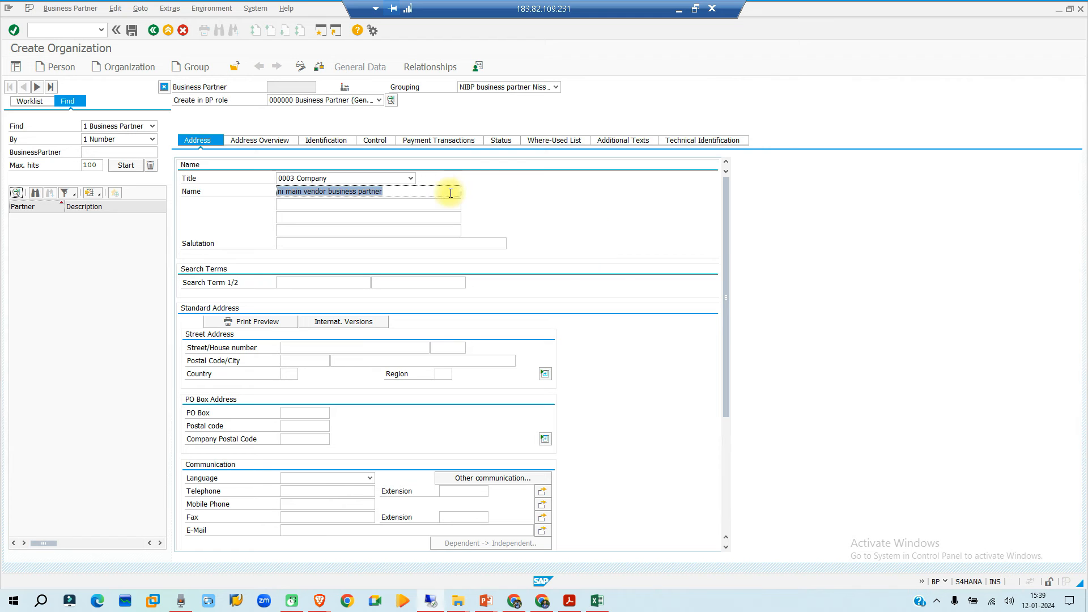
- Look through the new organization's address overview, identification, control and payment transactions data
{"action": "left_click", "coordinate": [250, 140]}
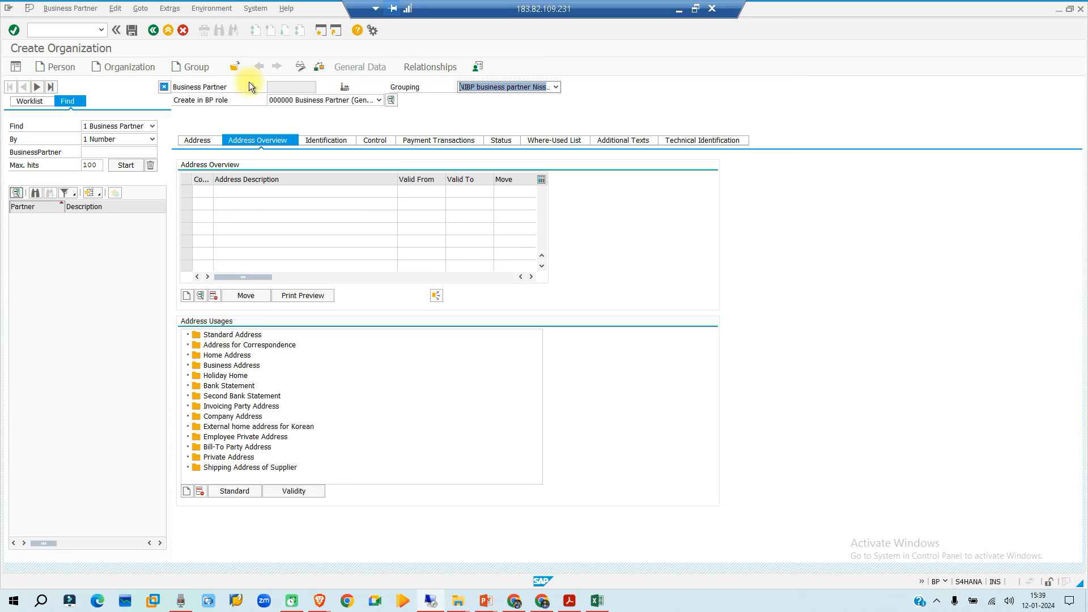
{"action": "left_click", "coordinate": [234, 335]}
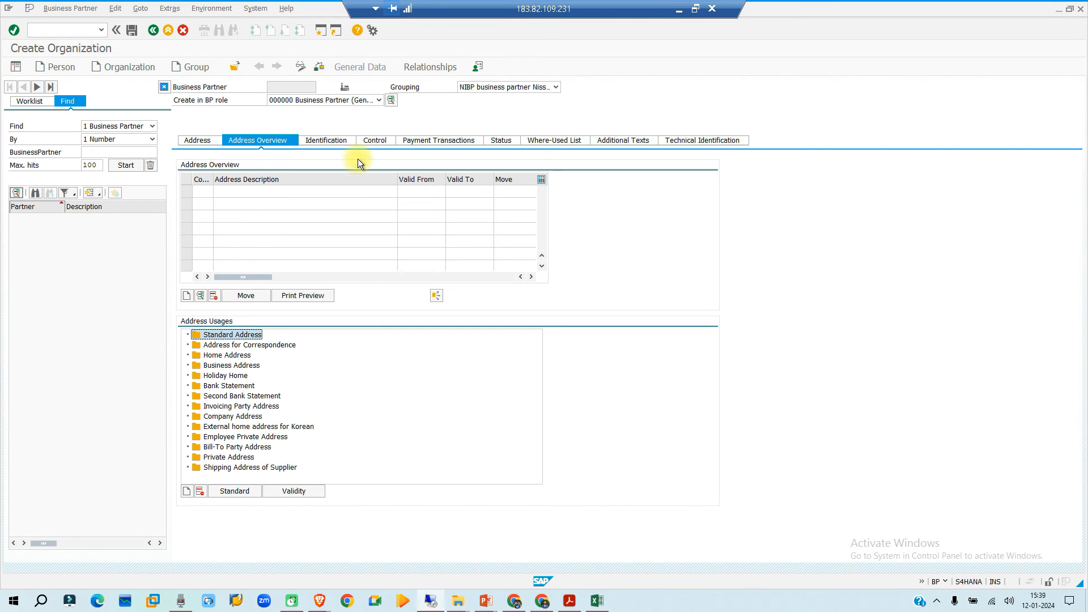
{"action": "left_click", "coordinate": [338, 136]}
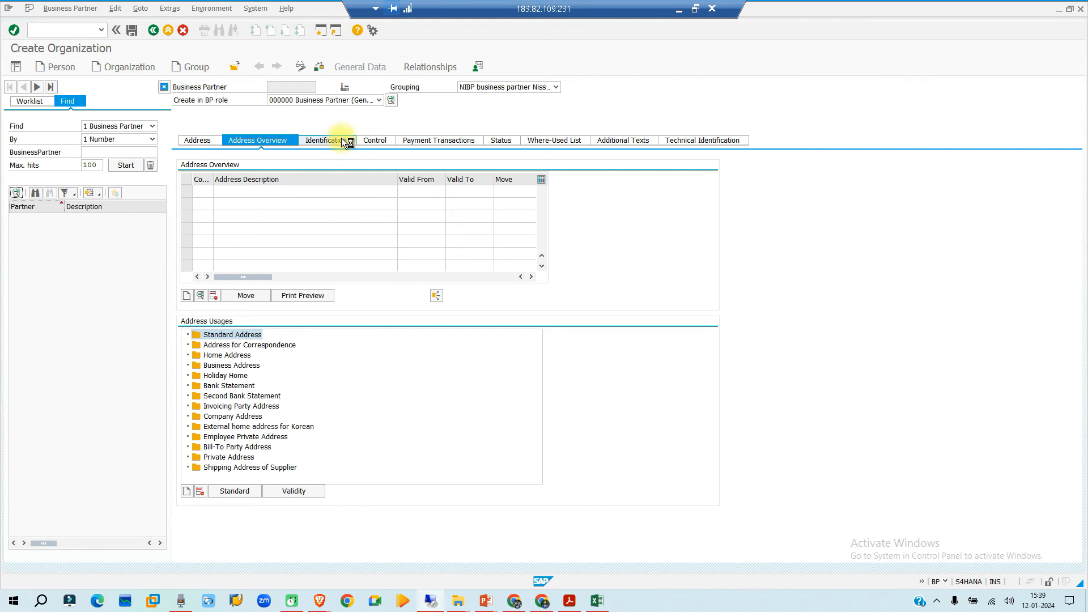
{"action": "left_click", "coordinate": [377, 140]}
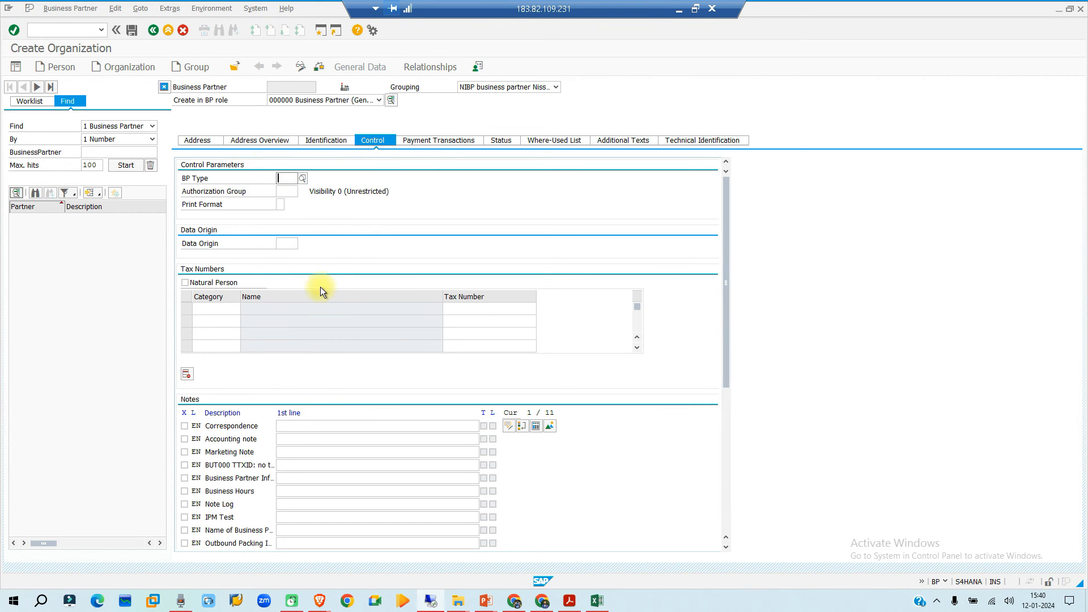
{"action": "left_click", "coordinate": [416, 150]}
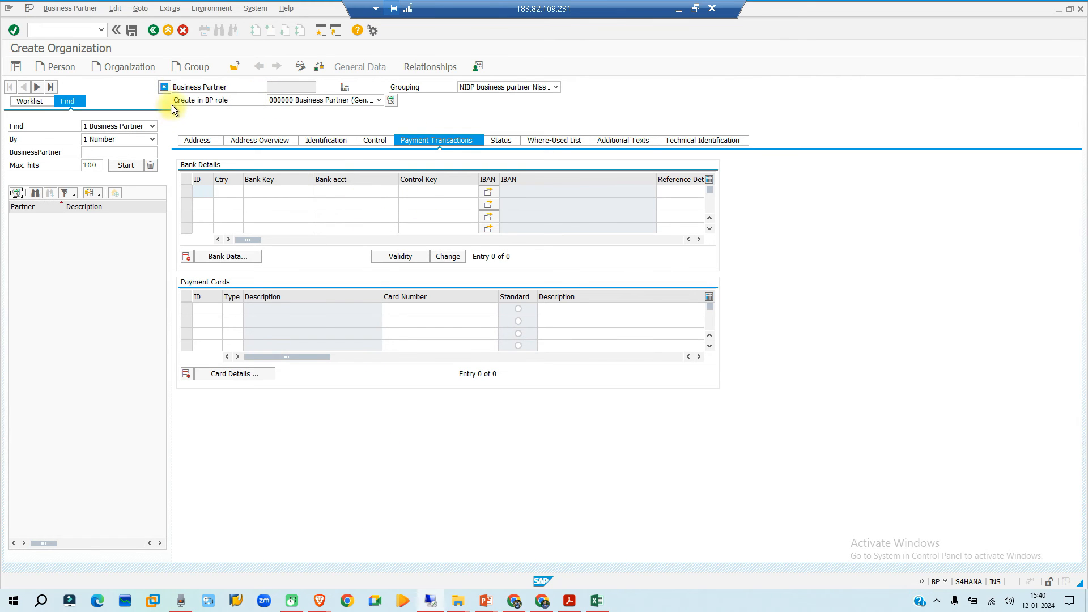
- Try to save the organization and read the detailed help for the number interval error
{"action": "left_click", "coordinate": [131, 29]}
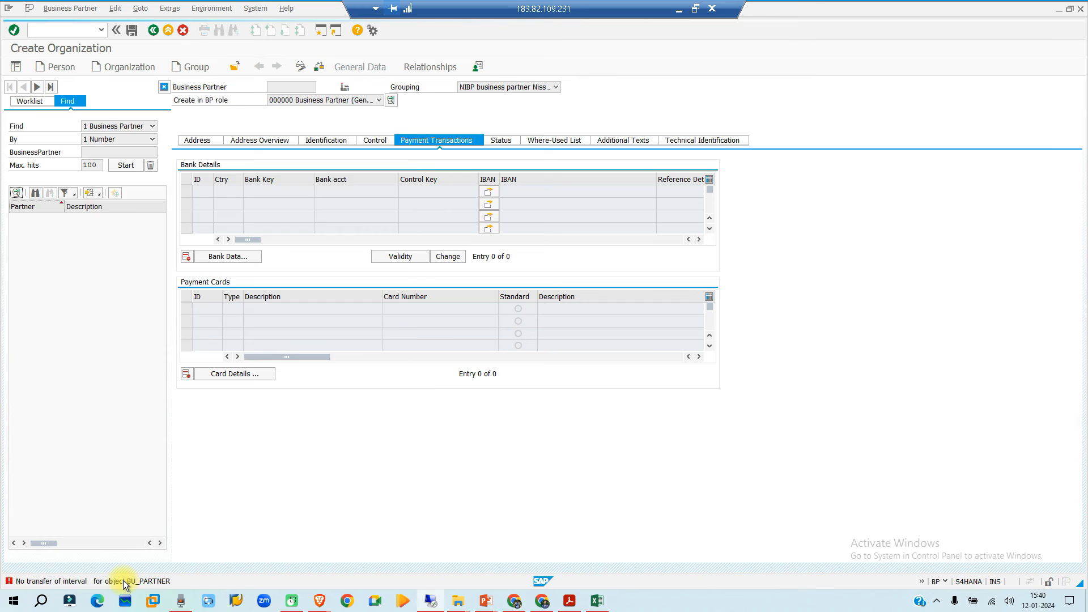
{"action": "double_click", "coordinate": [123, 581]}
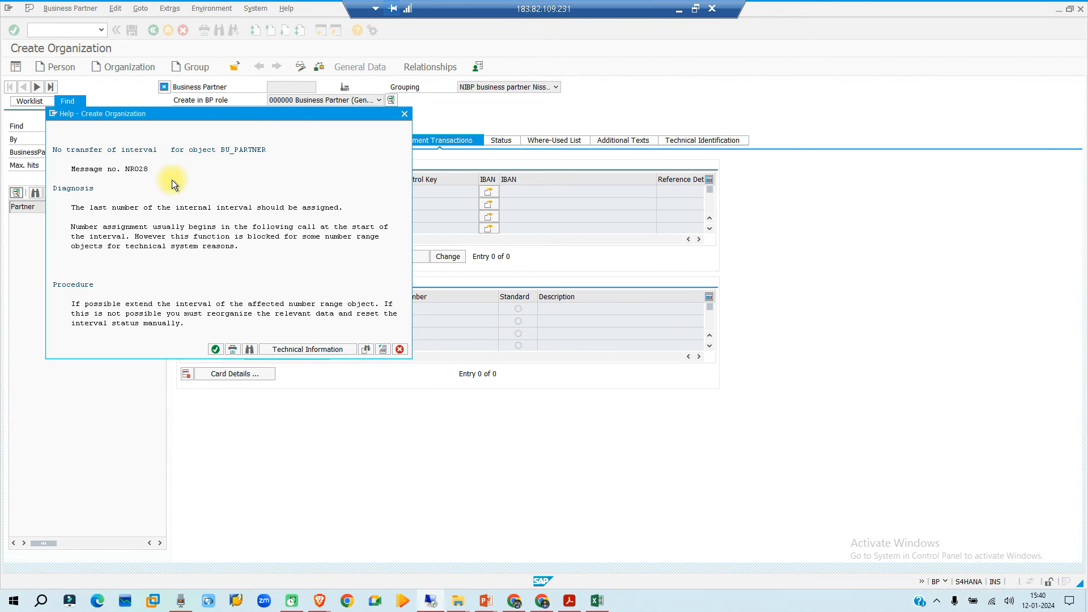
{"action": "left_click_drag", "start_coordinate": [205, 113], "coordinate": [301, 175]}
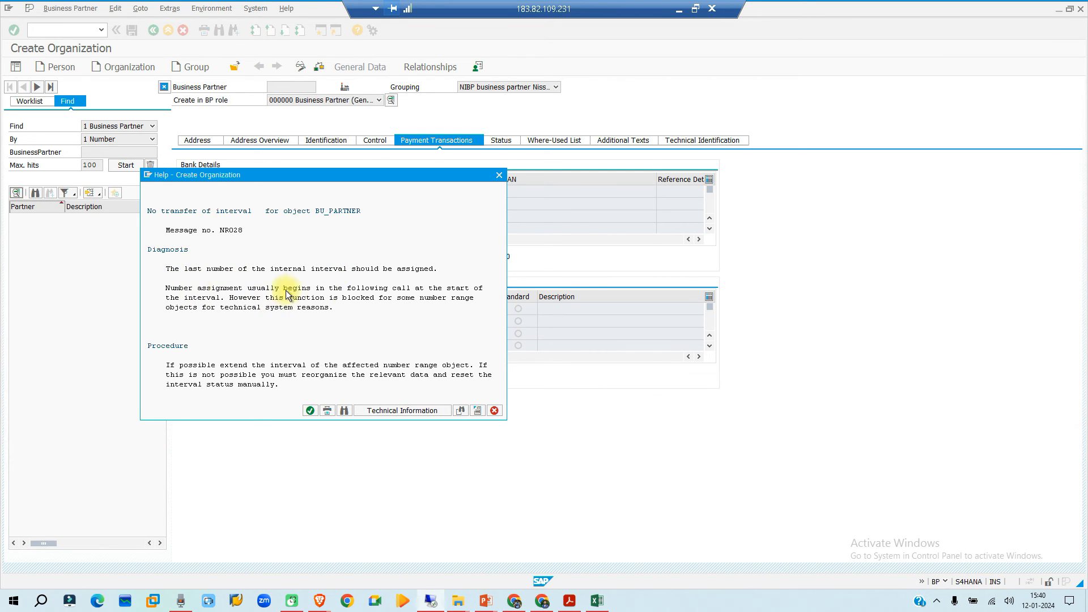
{"action": "left_click", "coordinate": [310, 410]}
- Switch to the IMG session and open the Define Number Ranges activity under the business partner basic settings
{"action": "left_click", "coordinate": [141, 581]}
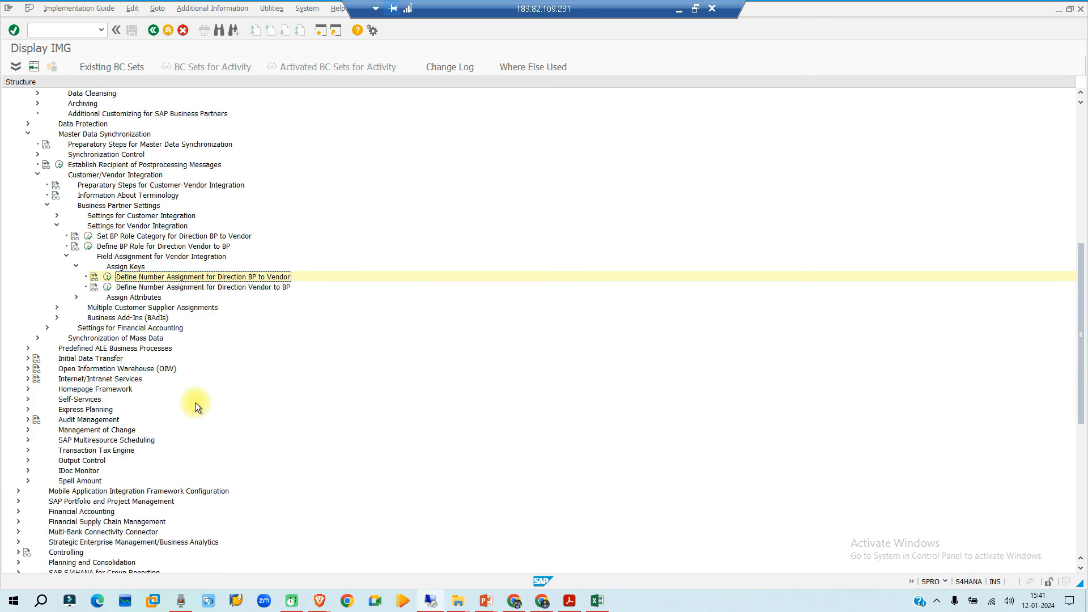
{"action": "scroll", "coordinate": [90, 281], "scroll_direction": "up", "scroll_amount": 3}
{"action": "left_click", "coordinate": [37, 185]}
{"action": "left_click", "coordinate": [47, 195]}
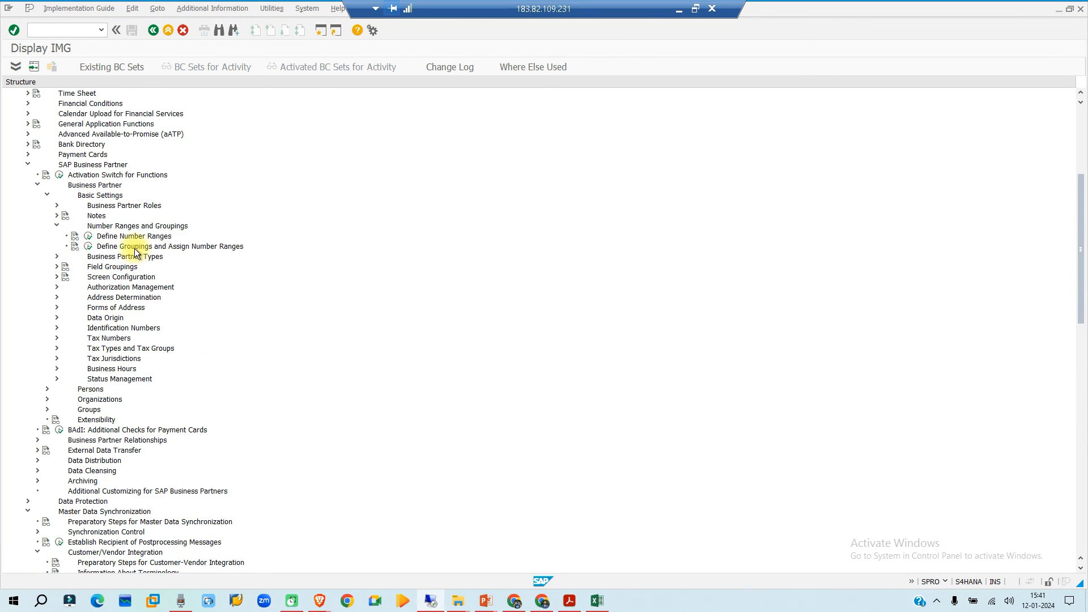
{"action": "scroll", "coordinate": [188, 335], "scroll_direction": "up", "scroll_amount": 1}
{"action": "left_click", "coordinate": [88, 266]}
- Examine the number range intervals of object BU_PARTNER and return to its overview
{"action": "left_click", "coordinate": [166, 113]}
{"action": "scroll", "coordinate": [50, 174], "scroll_direction": "down", "scroll_amount": 20}
{"action": "left_click", "coordinate": [62, 200]}
{"action": "left_click", "coordinate": [153, 30]}
- Try to change and save the NR status of interval BP for object BU_PARTNER
{"action": "left_click", "coordinate": [233, 115]}
{"action": "scroll", "coordinate": [134, 182], "scroll_direction": "down", "scroll_amount": 20}
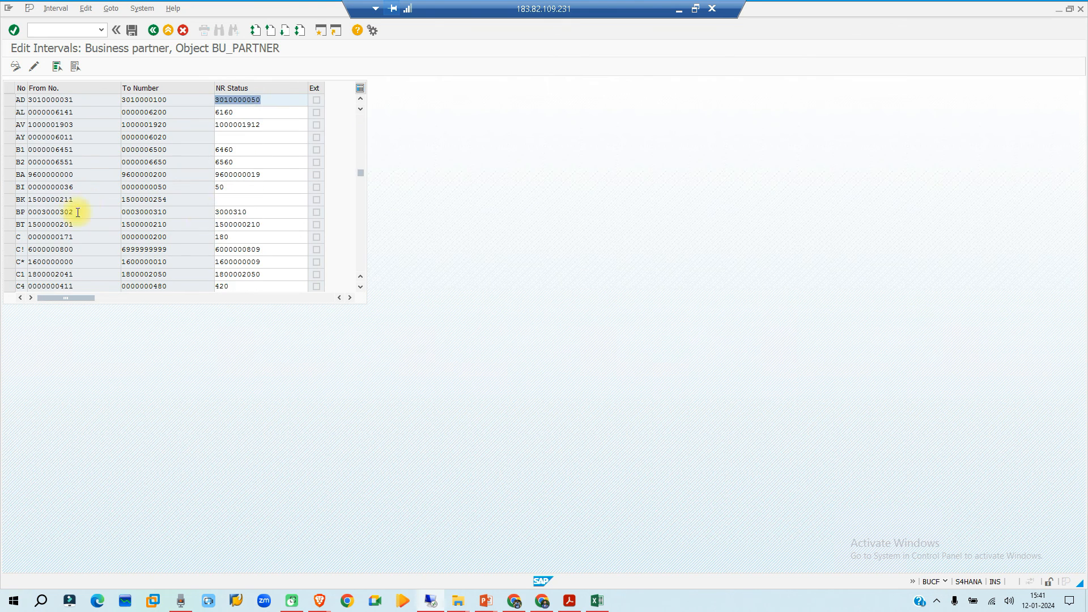
{"action": "left_click", "coordinate": [274, 213]}
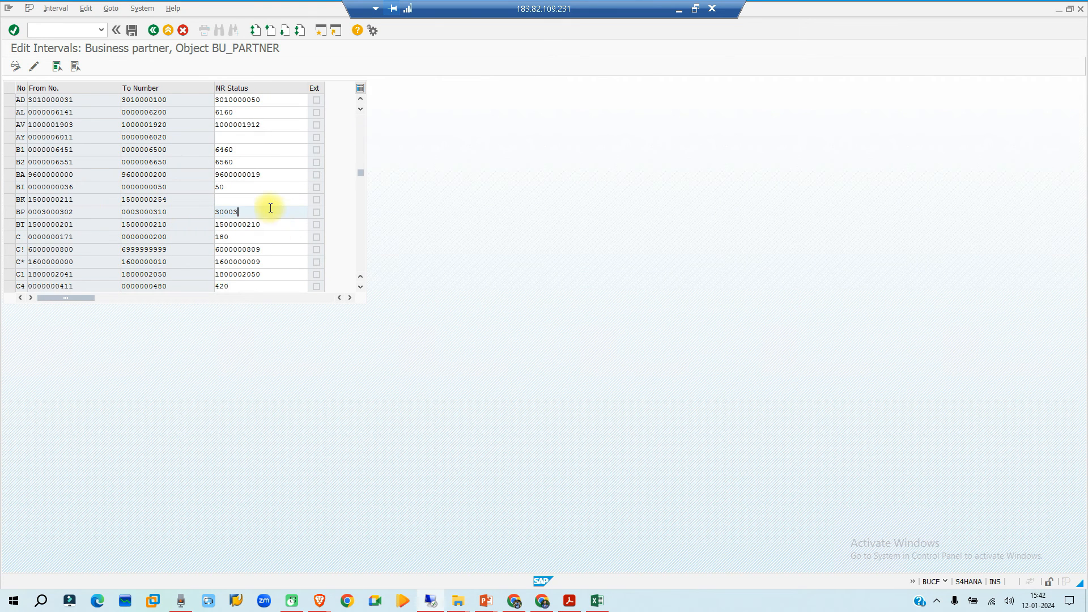
{"action": "key", "text": "BackSpace"}
{"action": "key", "text": "BackSpace"}
{"action": "key", "text": "BackSpace"}
{"action": "key", "text": "BackSpace"}
{"action": "key", "text": "BackSpace"}
{"action": "left_click", "coordinate": [131, 30]}
{"action": "left_click", "coordinate": [323, 258]}
{"action": "left_click", "coordinate": [413, 153]}
{"action": "left_click_drag", "start_coordinate": [215, 212], "coordinate": [253, 216]}
{"action": "left_click", "coordinate": [34, 66]}
{"action": "left_click", "coordinate": [165, 213]}
{"action": "key", "text": "BackSpace"}
{"action": "type", "text": "2"}
{"action": "key", "text": "Return"}
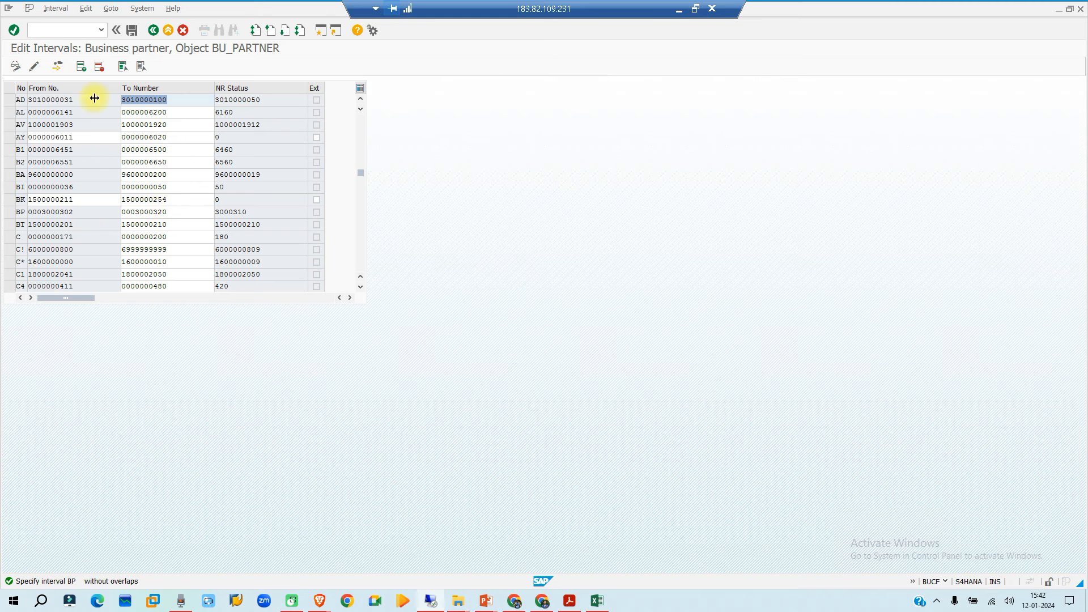
{"action": "key", "text": "Return"}
{"action": "left_click", "coordinate": [131, 30]}
{"action": "left_click", "coordinate": [167, 212]}
{"action": "key", "text": "BackSpace"}
{"action": "key", "text": "BackSpace"}
{"action": "type", "text": "15"}
{"action": "key", "text": "Return"}
{"action": "left_click", "coordinate": [181, 214]}
{"action": "key", "text": "BackSpace"}
{"action": "type", "text": "0"}
{"action": "key", "text": "Return"}
{"action": "scroll", "coordinate": [90, 153], "scroll_direction": "down", "scroll_amount": 2}
{"action": "left_click", "coordinate": [82, 67]}
{"action": "left_click", "coordinate": [48, 171]}
{"action": "type", "text": "NI"}
{"action": "key", "text": "Return"}
{"action": "key", "text": "Return"}
{"action": "left_click", "coordinate": [35, 171]}
{"action": "key", "text": "Return"}
{"action": "scroll", "coordinate": [76, 186], "scroll_direction": "down", "scroll_amount": 10}
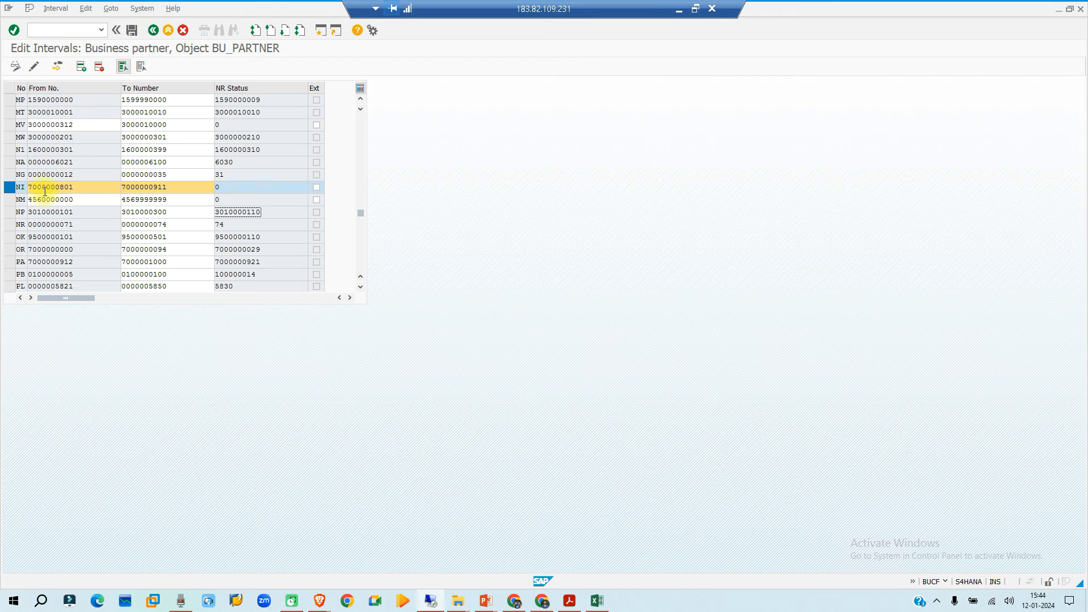
{"action": "left_click", "coordinate": [153, 31]}
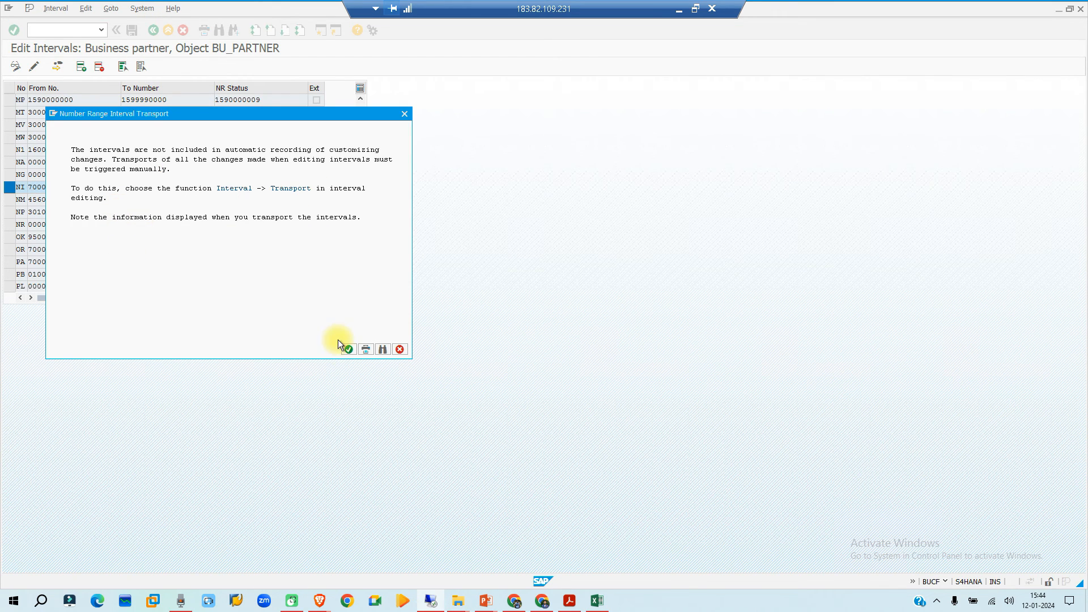
{"action": "left_click", "coordinate": [348, 349]}
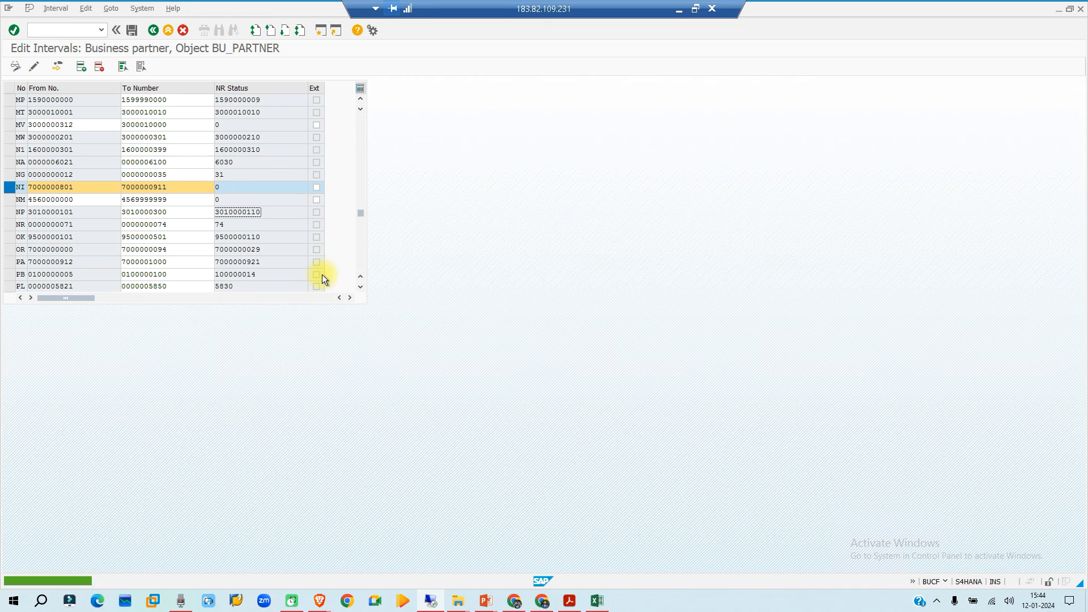
- Leave the number ranges, open the BP groupings definition and position the list at grouping NIBP
{"action": "left_click", "coordinate": [151, 32]}
{"action": "left_click", "coordinate": [152, 32]}
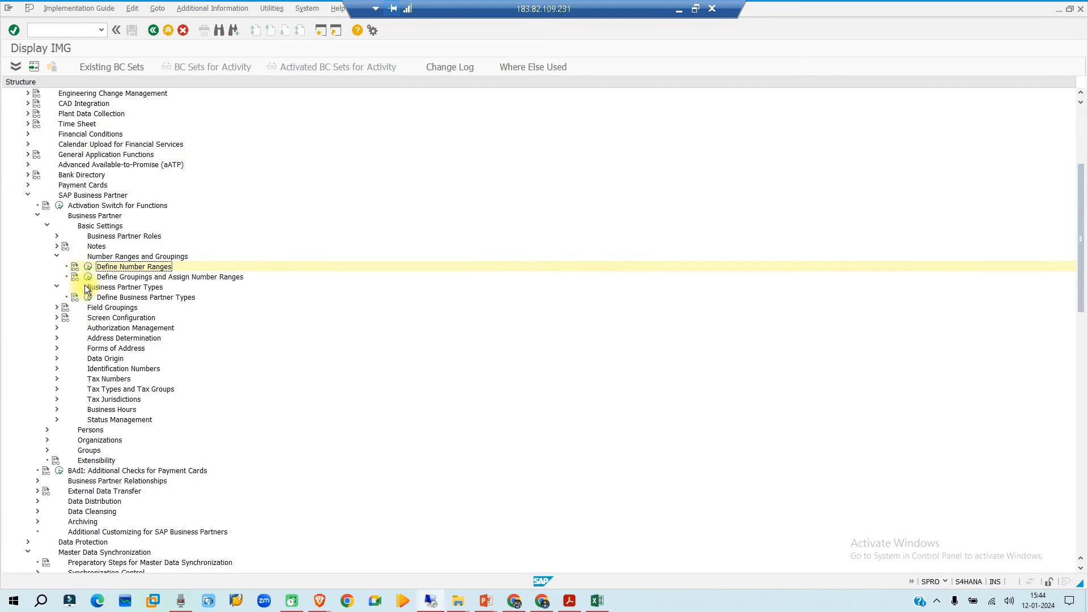
{"action": "left_click", "coordinate": [88, 277]}
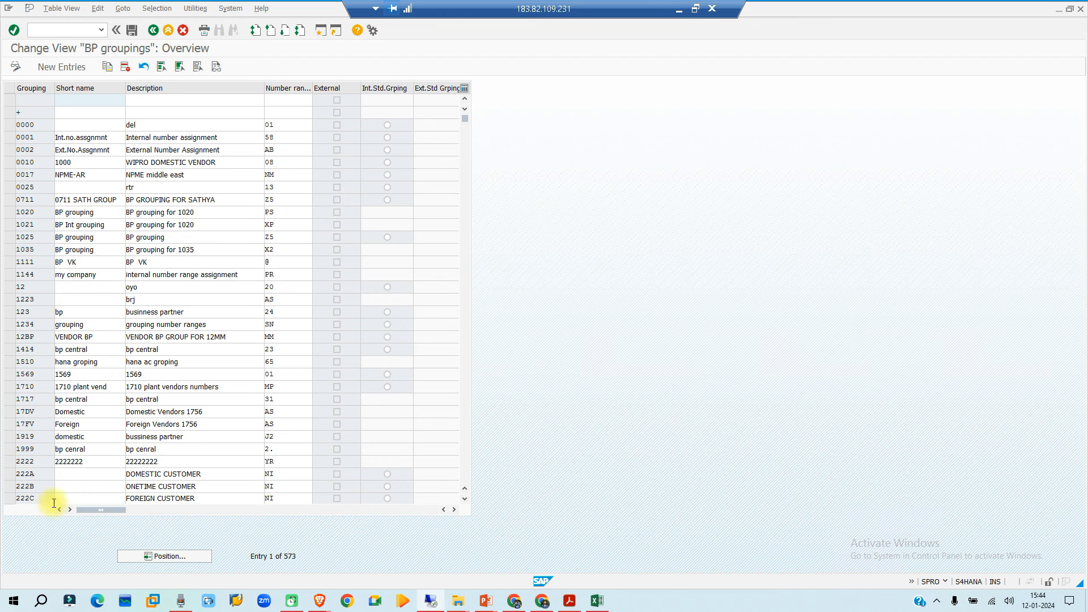
{"action": "left_click", "coordinate": [147, 554]}
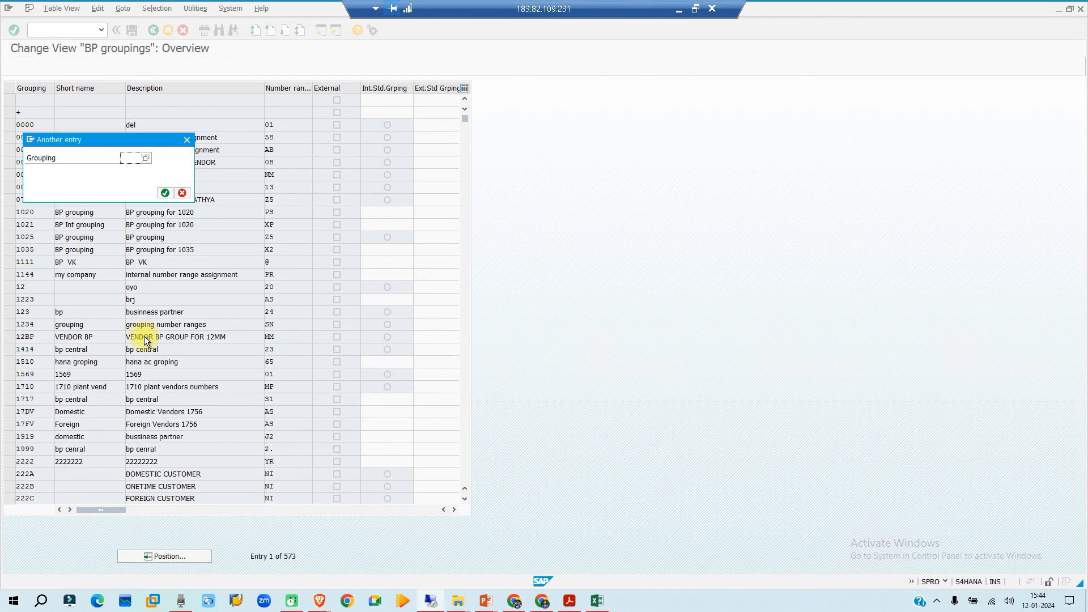
{"action": "type", "text": "nibp"}
{"action": "key", "text": "Return"}
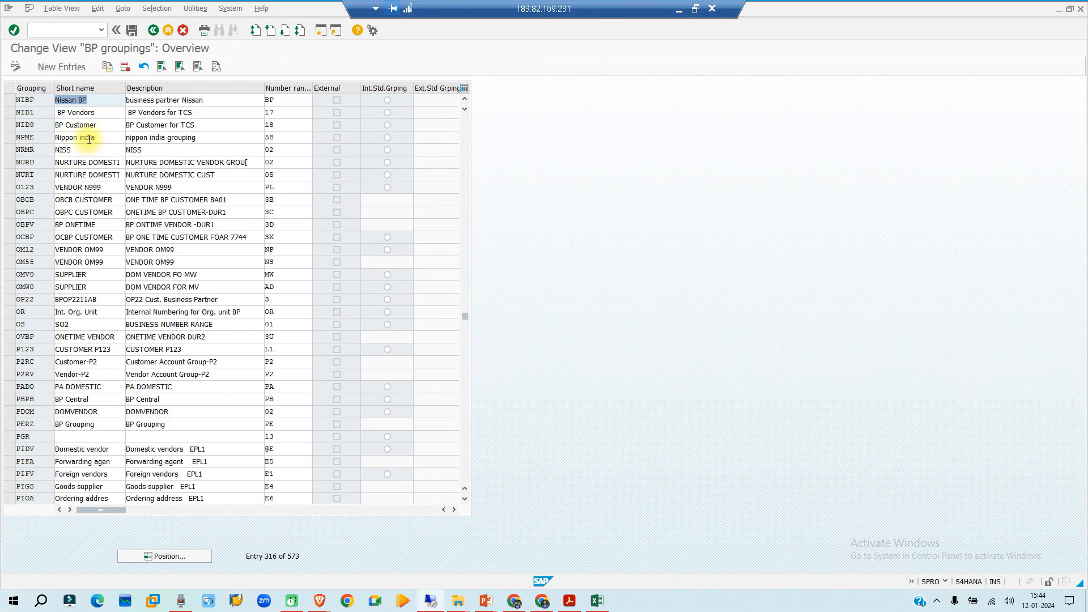
- Assign number range NI to grouping NIBP and save it in the customizing request
{"action": "left_click", "coordinate": [290, 101]}
{"action": "key", "text": "BackSpace"}
{"action": "key", "text": "BackSpace"}
{"action": "type", "text": "ni"}
{"action": "key", "text": "Return"}
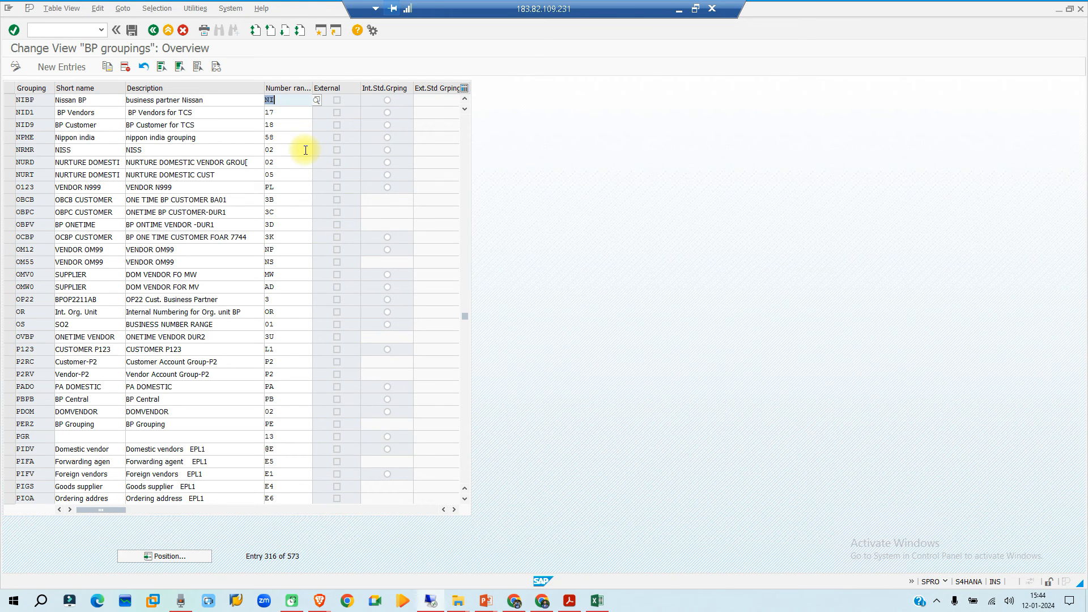
{"action": "key", "text": "ctrl+s"}
{"action": "left_click", "coordinate": [170, 193]}
- Return to the business partner session, restart transaction bp and start creating an organization
{"action": "key", "text": "alt+Tab"}
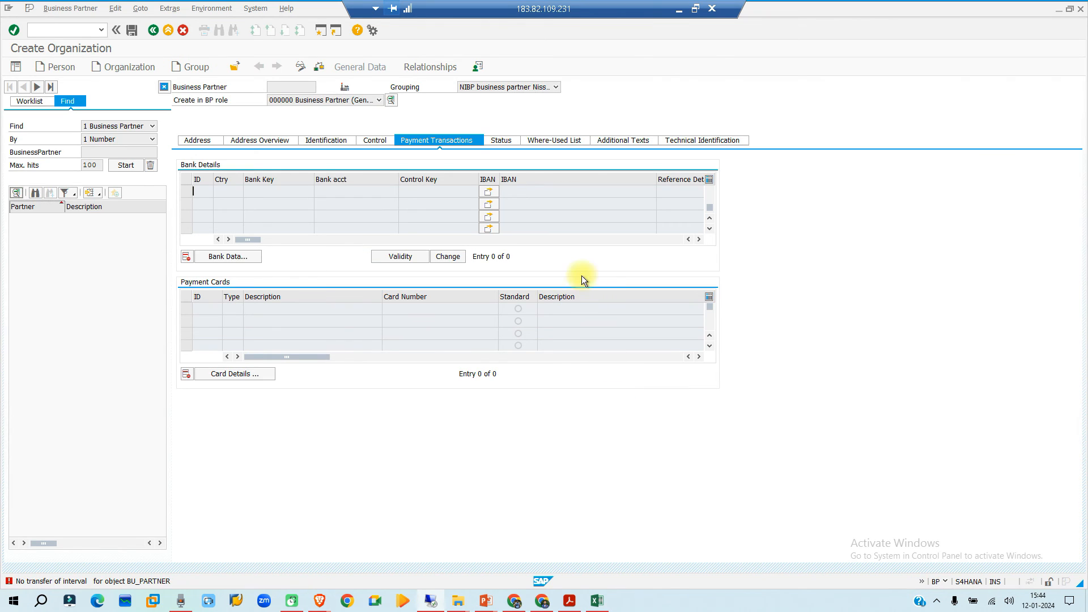
{"action": "left_click", "coordinate": [73, 32]}
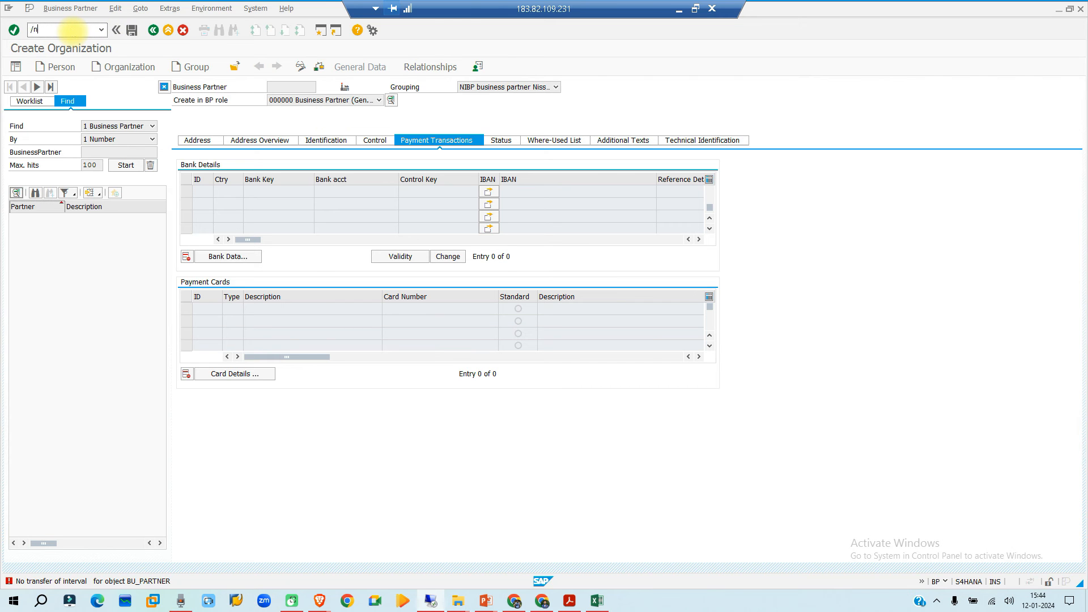
{"action": "type", "text": "/nbp"}
{"action": "key", "text": "Return"}
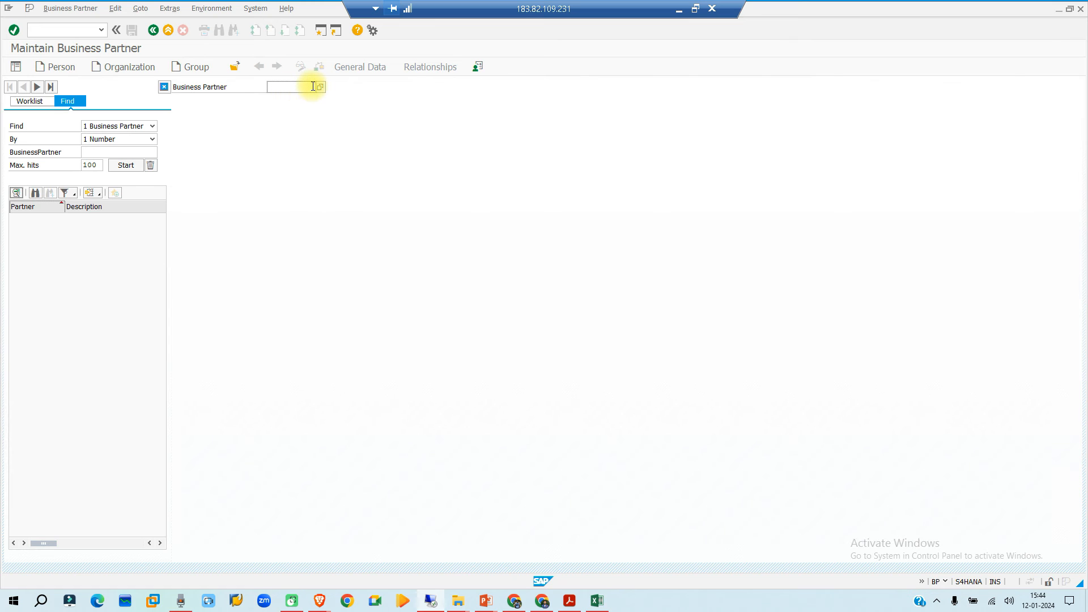
{"action": "left_click", "coordinate": [124, 66]}
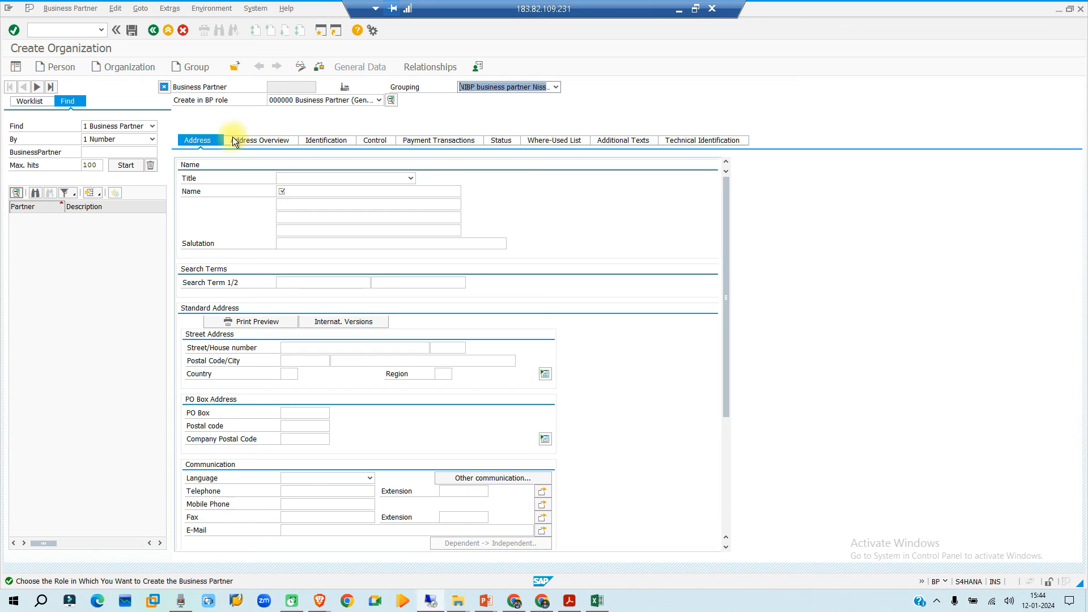
- Set the organization's title to 0003 Company and its name to "ni main vendor business partner", and save the business partner
{"action": "left_click", "coordinate": [295, 193]}
{"action": "left_click", "coordinate": [298, 202]}
{"action": "left_click", "coordinate": [298, 181]}
{"action": "left_click", "coordinate": [294, 190]}
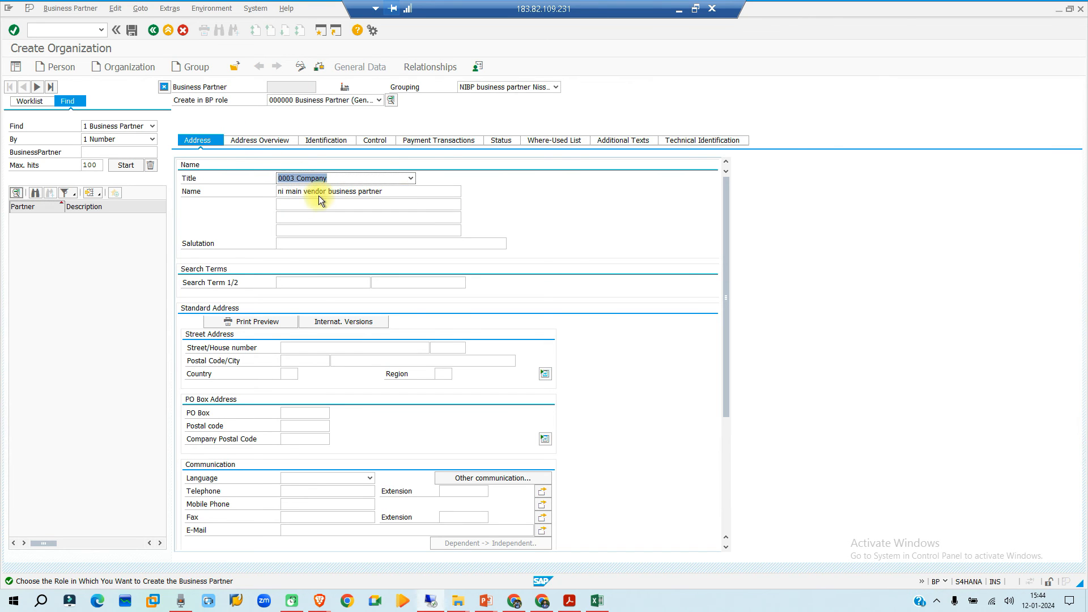
{"action": "key", "text": "Return"}
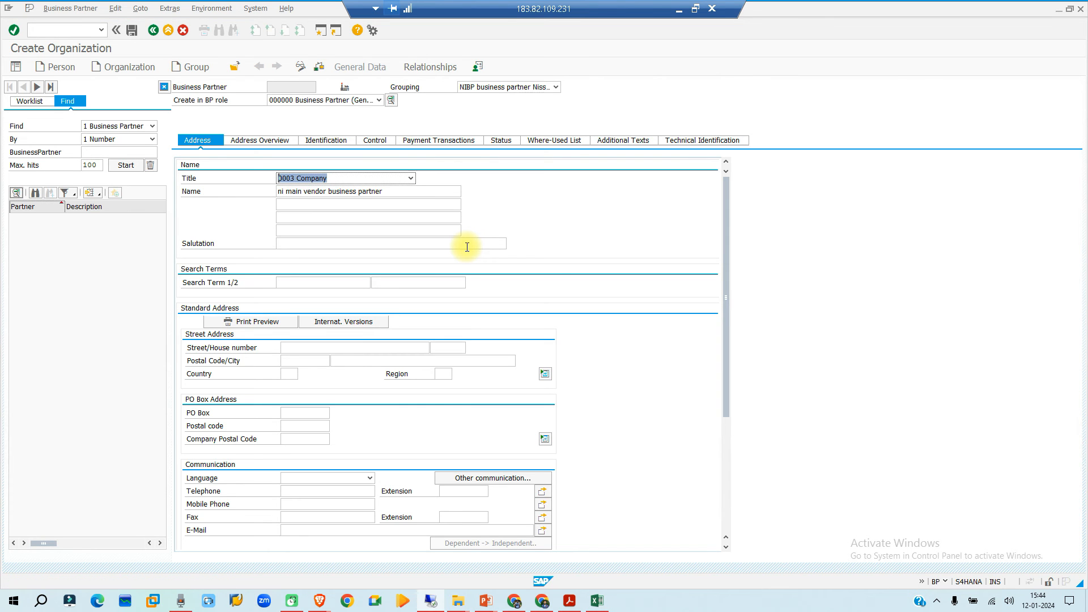
{"action": "key", "text": "Return"}
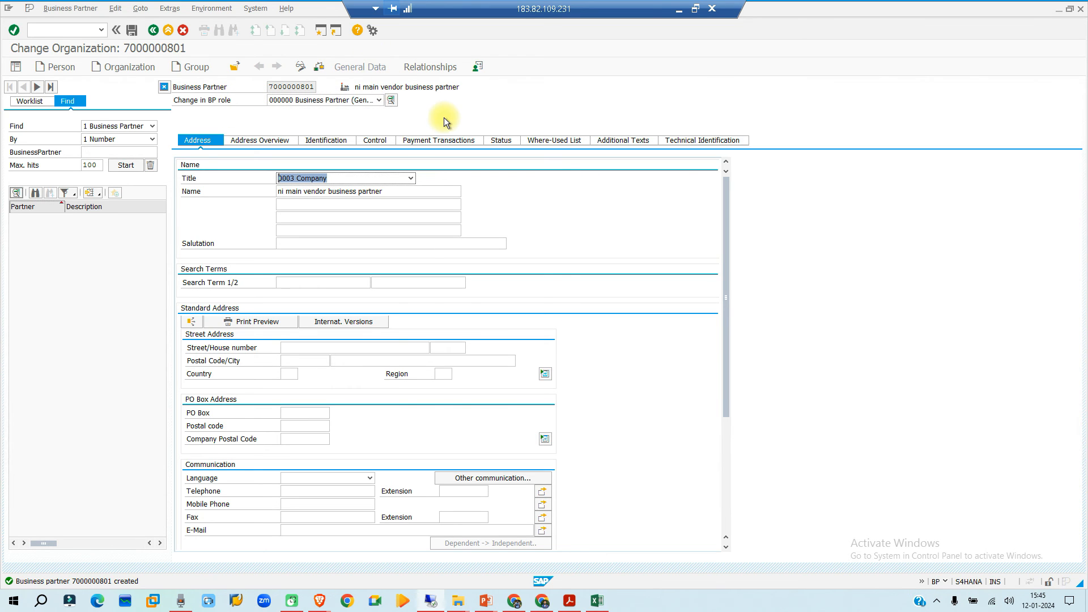
- Add the FLVN01 Supplier role to the new business partner
{"action": "left_click", "coordinate": [380, 101]}
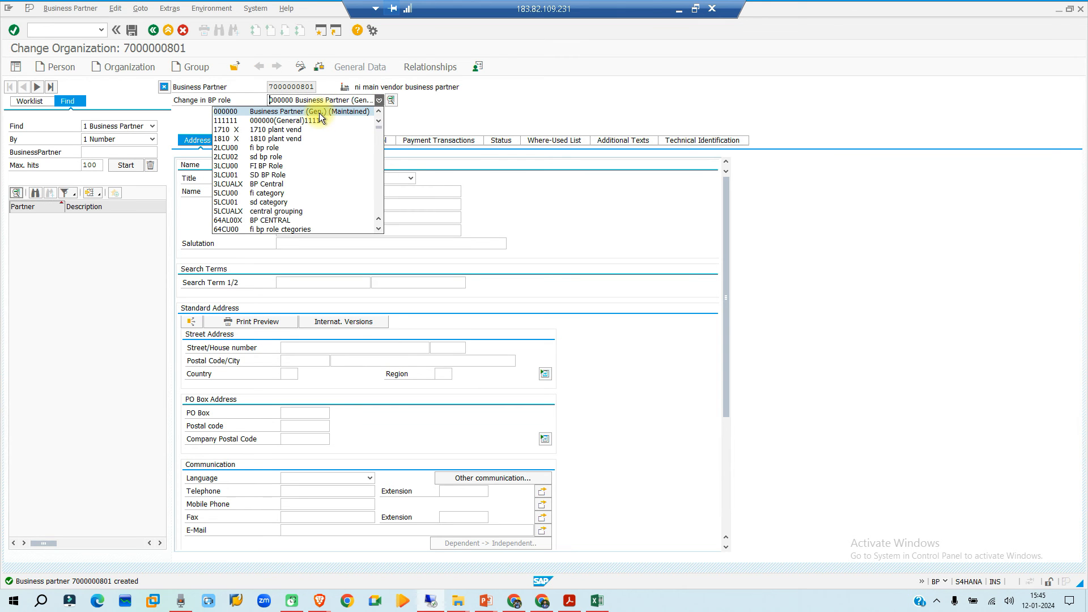
{"action": "scroll", "coordinate": [309, 148], "scroll_direction": "down", "scroll_amount": 10}
{"action": "scroll", "coordinate": [308, 149], "scroll_direction": "down", "scroll_amount": 10}
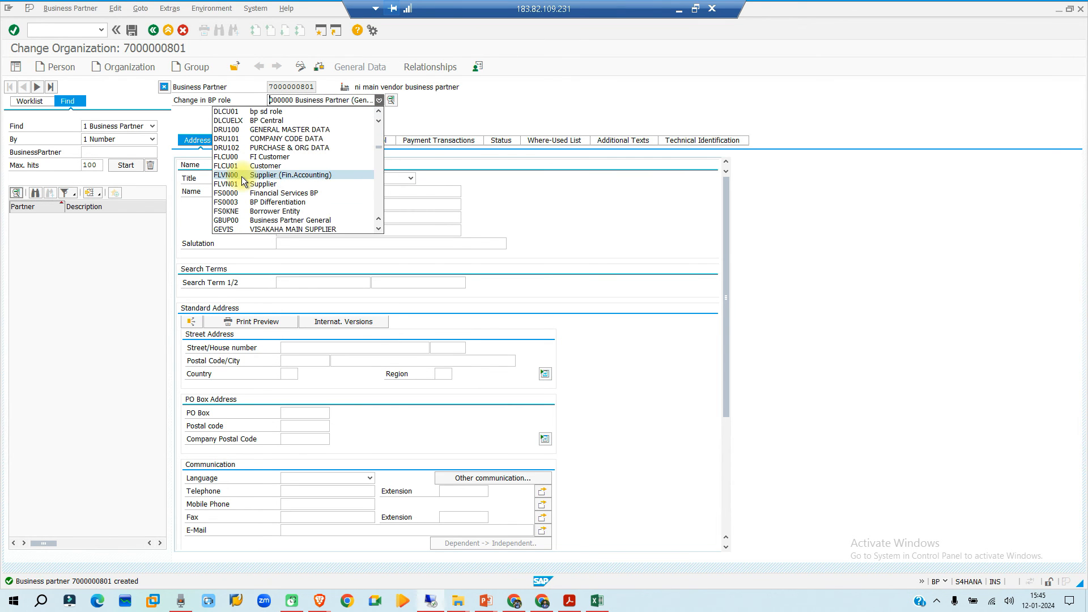
{"action": "left_click", "coordinate": [242, 185]}
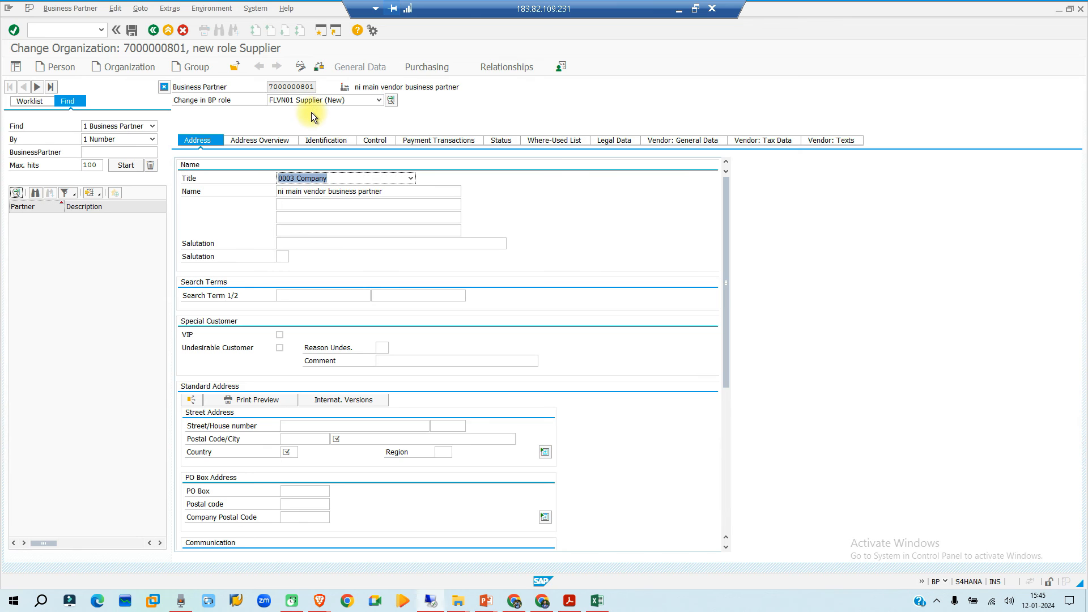
- Open the supplier's purchasing data and try to add purchasing organization N100
{"action": "left_click", "coordinate": [428, 68]}
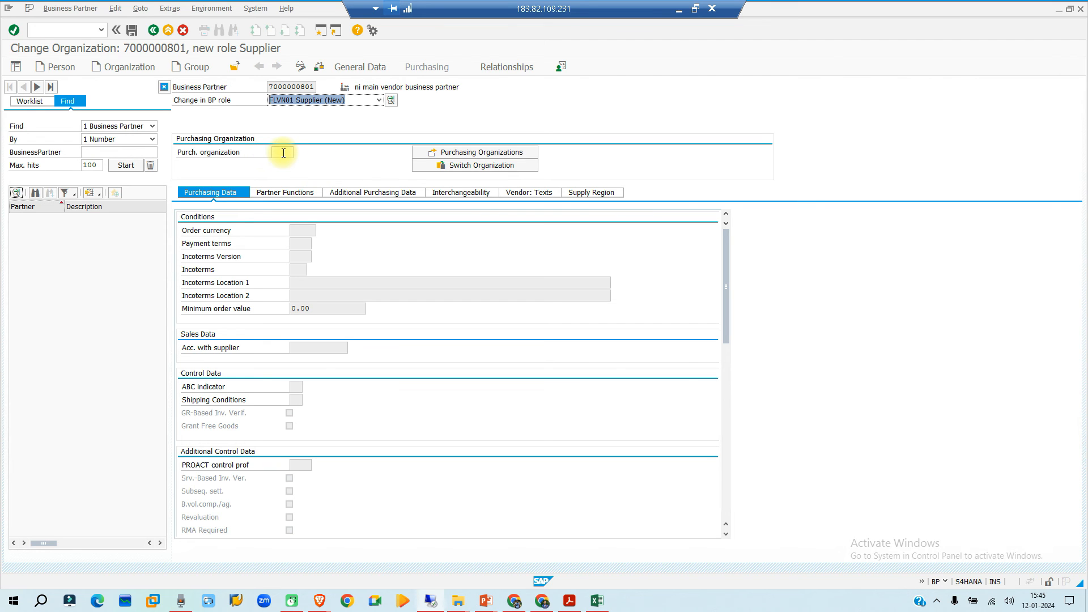
{"action": "left_click", "coordinate": [452, 151]}
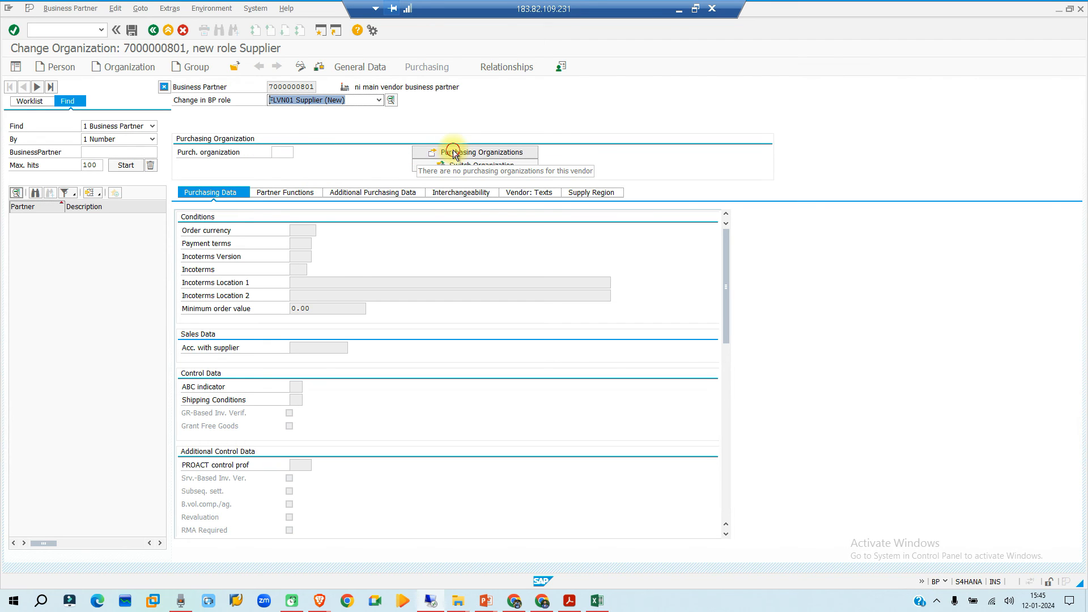
{"action": "left_click", "coordinate": [421, 148]}
{"action": "left_click", "coordinate": [365, 292]}
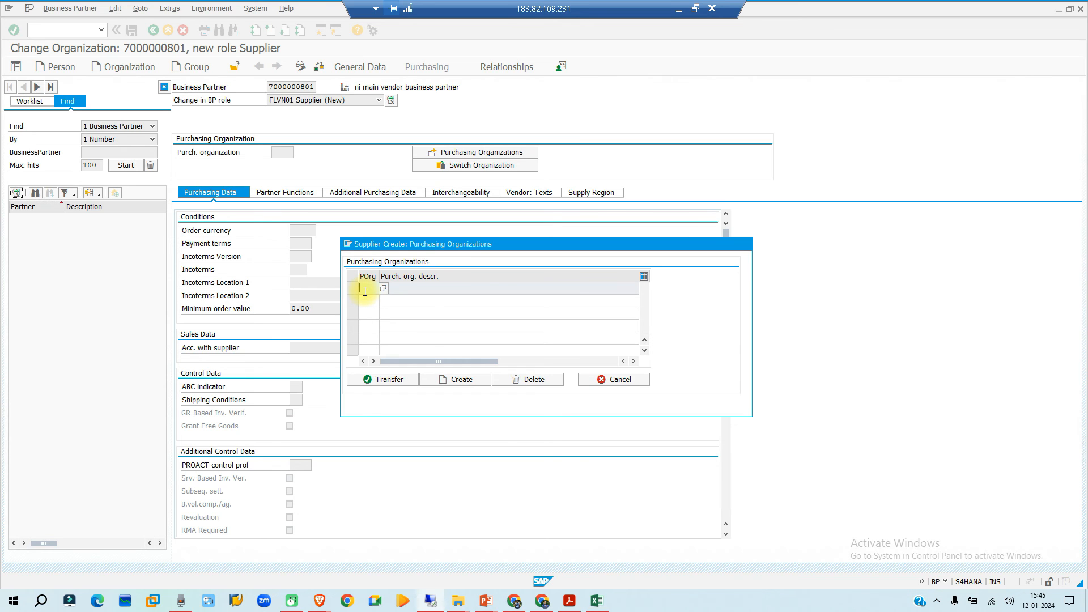
{"action": "type", "text": "n100"}
{"action": "key", "text": "Return"}
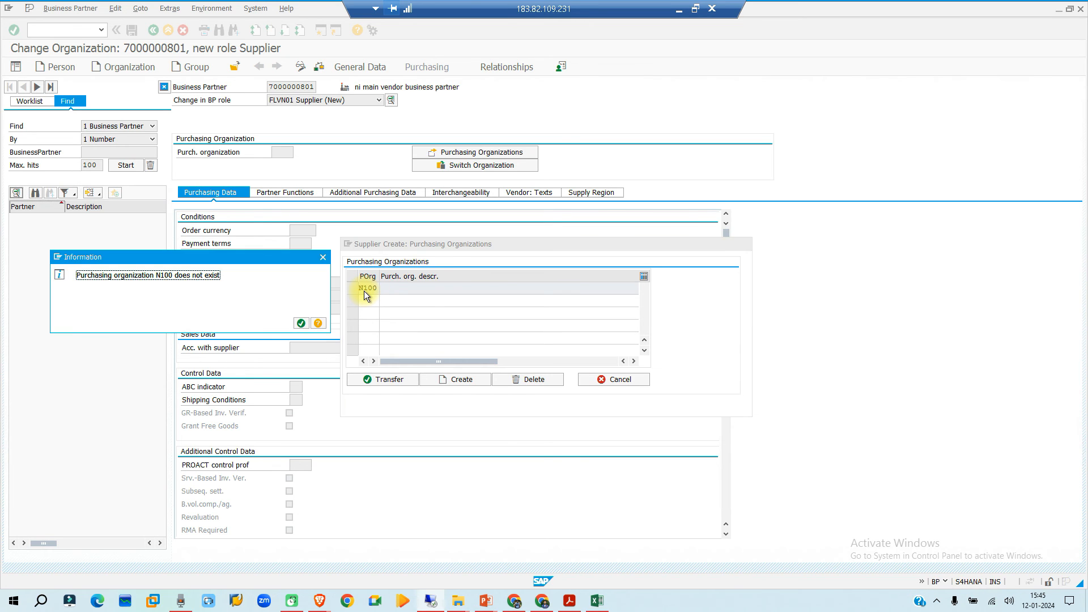
{"action": "left_click", "coordinate": [301, 322]}
- Enter purchasing organization P100 in the supplier's list of purchasing organizations
{"action": "left_click", "coordinate": [364, 290]}
{"action": "key", "text": "BackSpace"}
{"action": "type", "text": "P"}
{"action": "key", "text": "Return"}
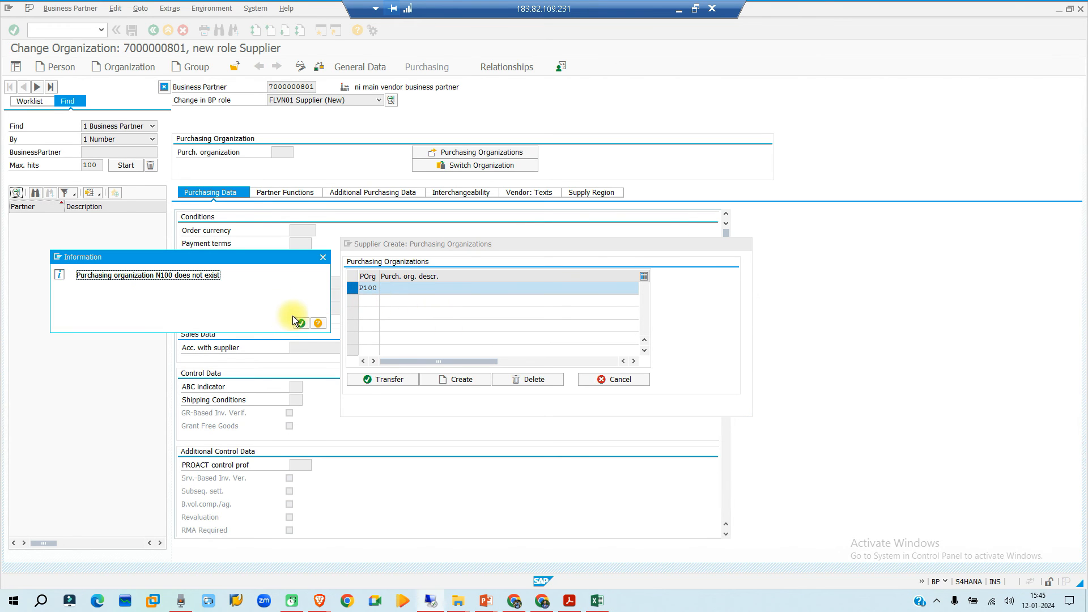
{"action": "left_click", "coordinate": [301, 324]}
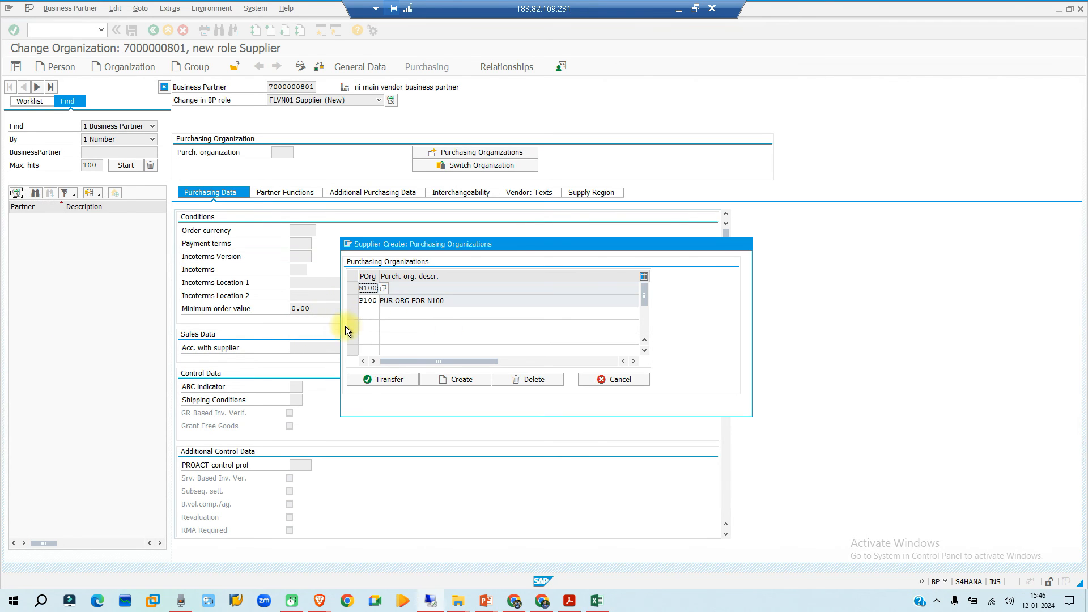
- Delete the N100 entry from the supplier's purchasing organizations and confirm the deletion
{"action": "left_click", "coordinate": [352, 289]}
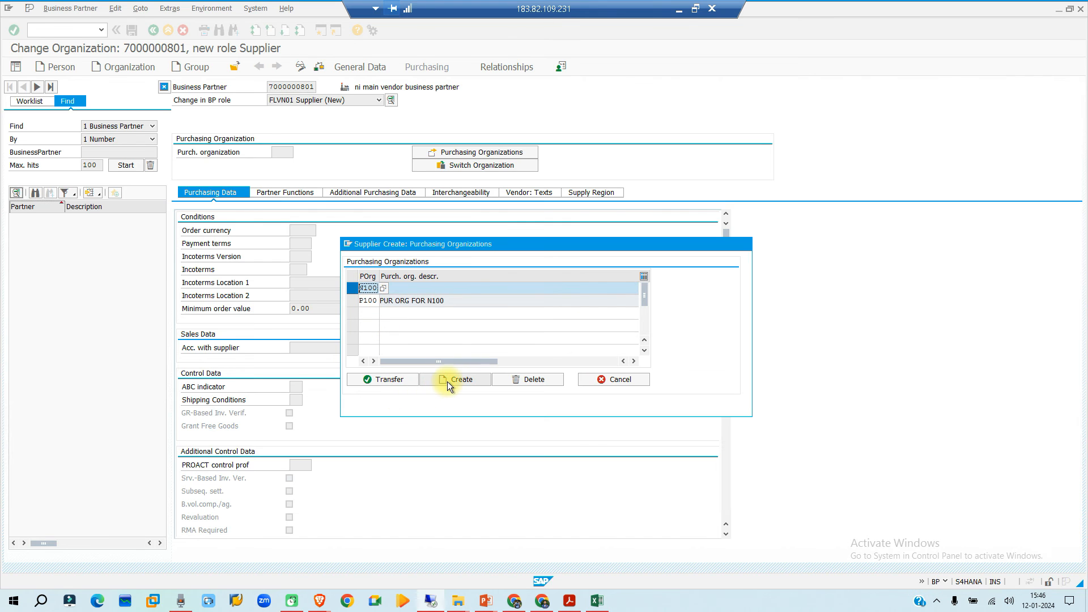
{"action": "left_click", "coordinate": [535, 379]}
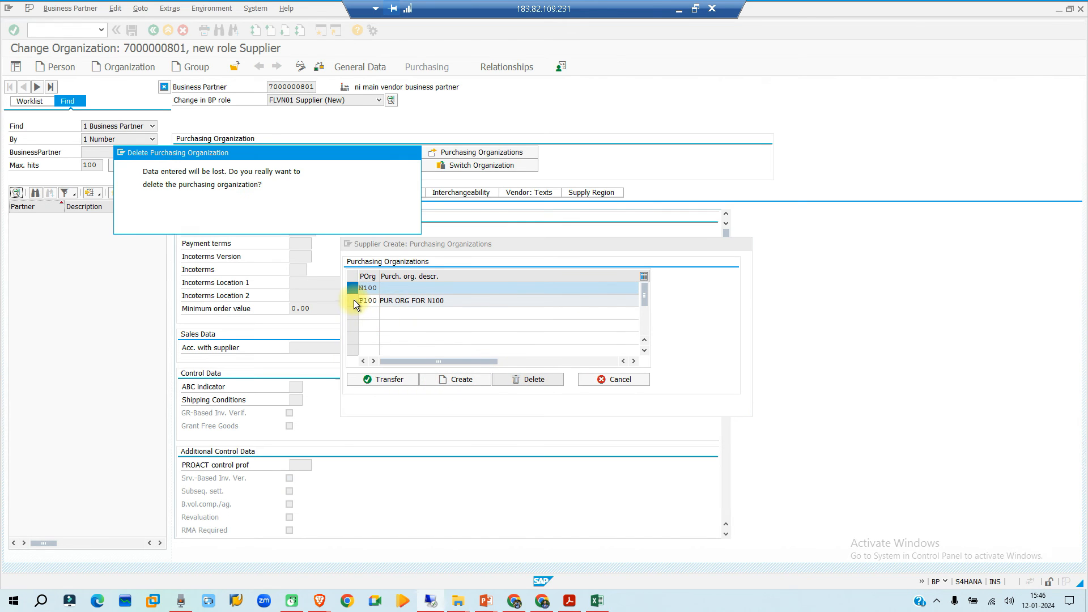
{"action": "left_click", "coordinate": [182, 223]}
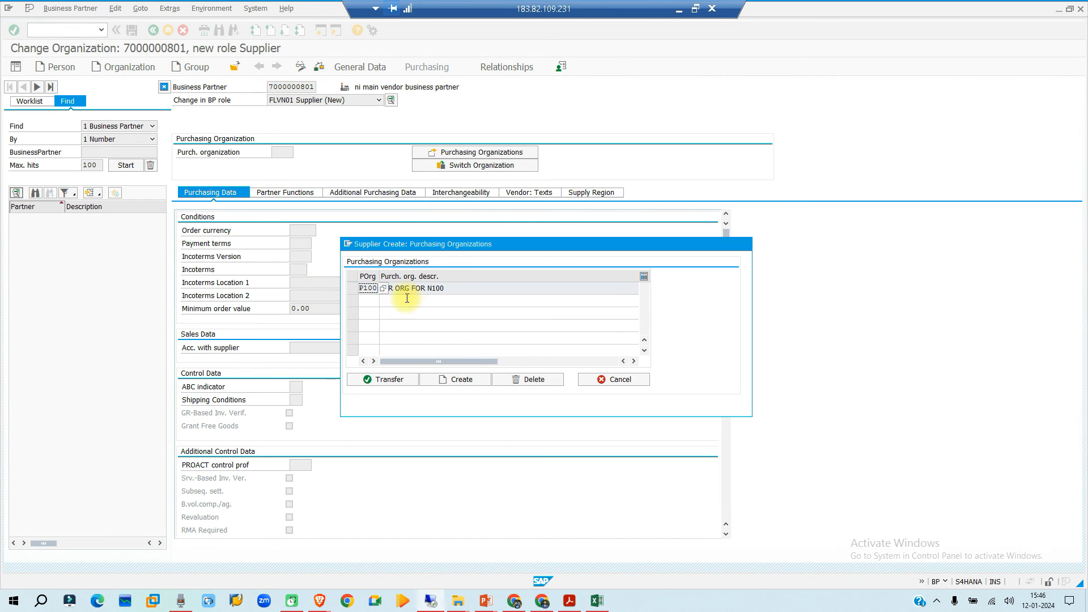
- Cancel the purchasing organizations list and set P100 as the supplier's purchasing organization in the purchasing data
{"action": "left_click", "coordinate": [353, 288]}
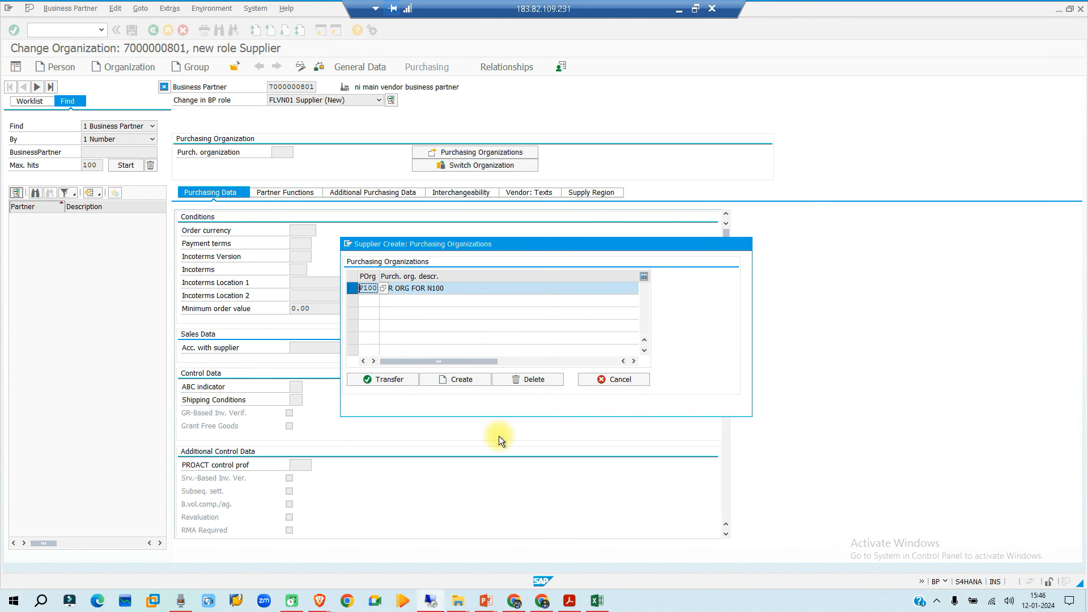
{"action": "left_click", "coordinate": [615, 379]}
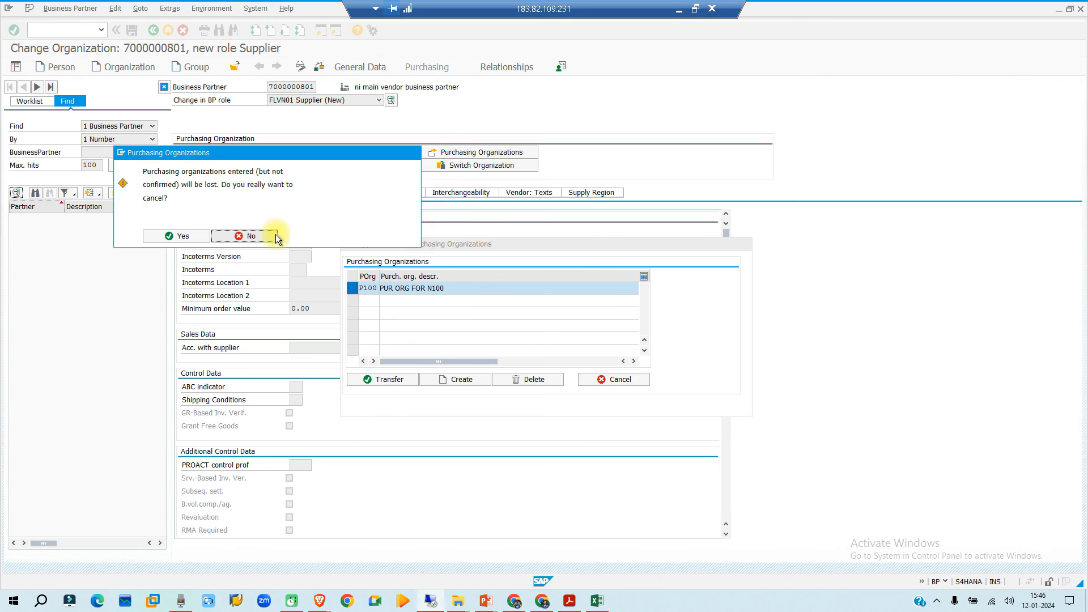
{"action": "left_click", "coordinate": [174, 235]}
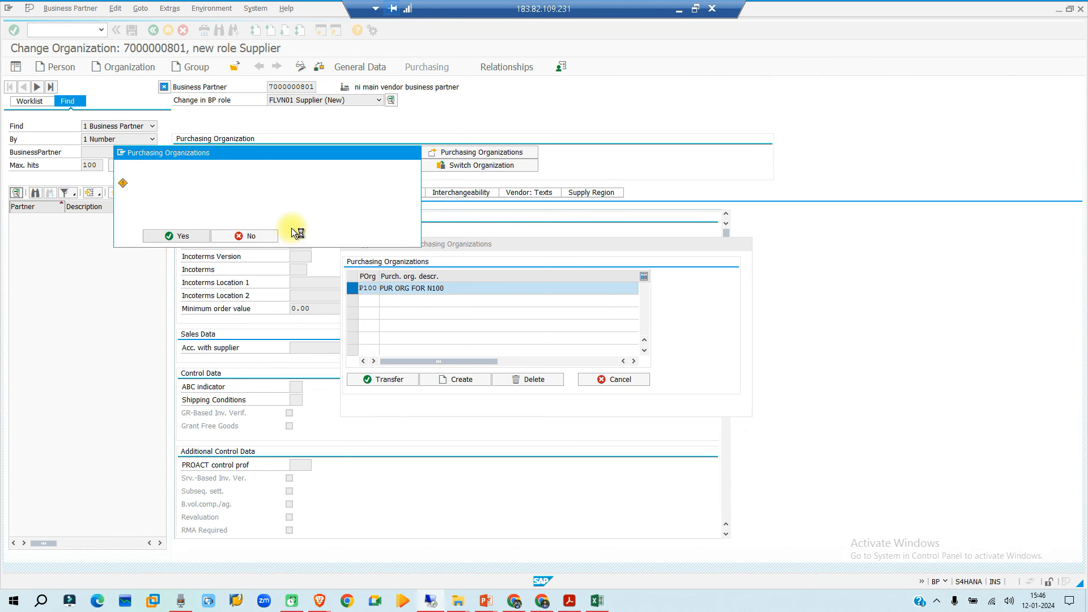
{"action": "left_click", "coordinate": [272, 152]}
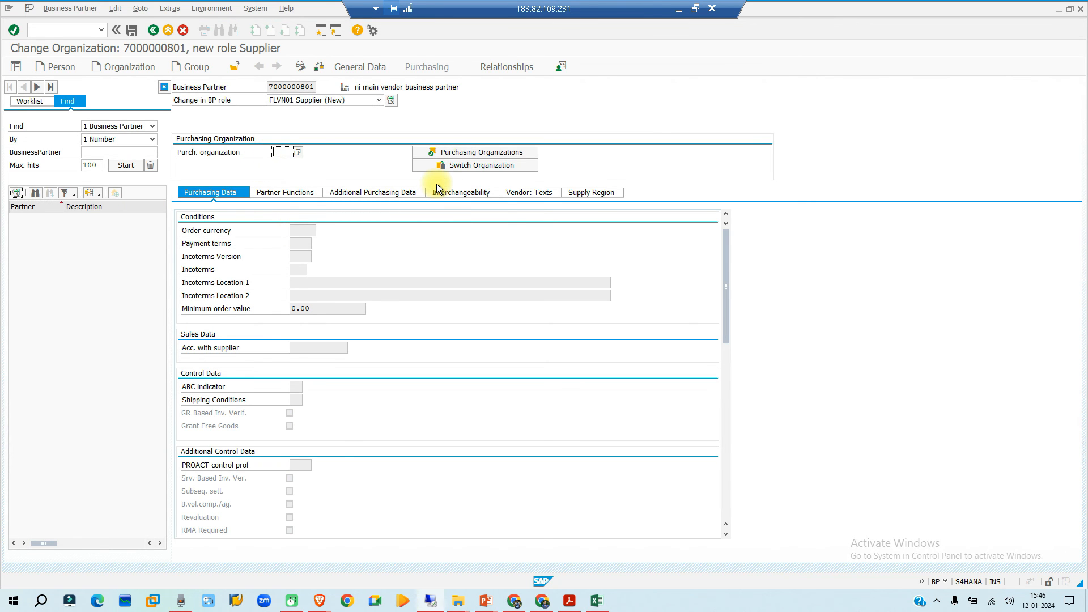
{"action": "type", "text": "p100"}
{"action": "key", "text": "Return"}
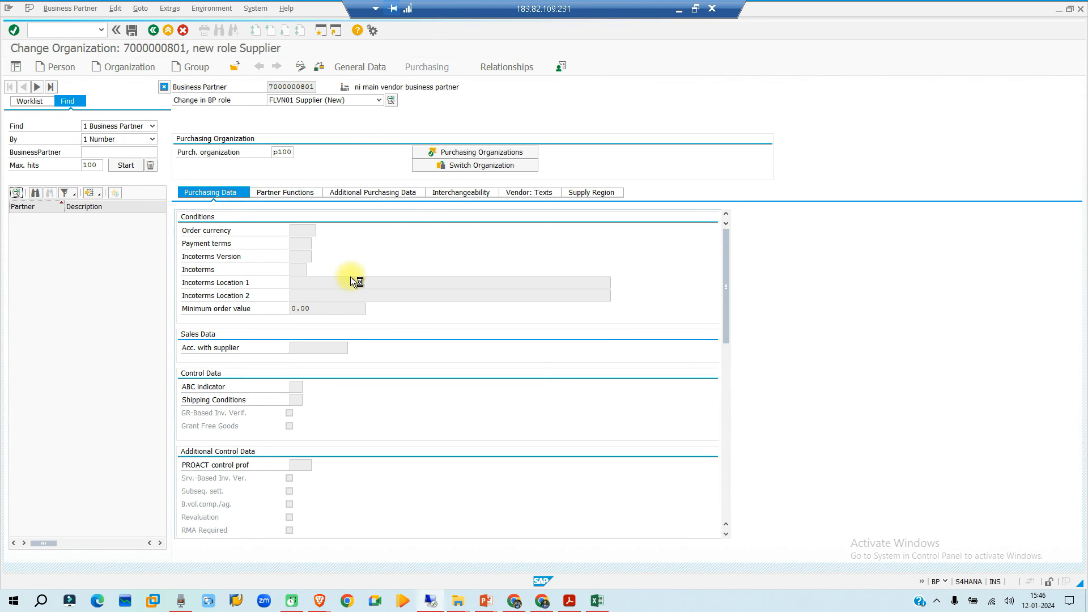
- Set the order currency to INR in the supplier's purchasing conditions
{"action": "left_click", "coordinate": [305, 244]}
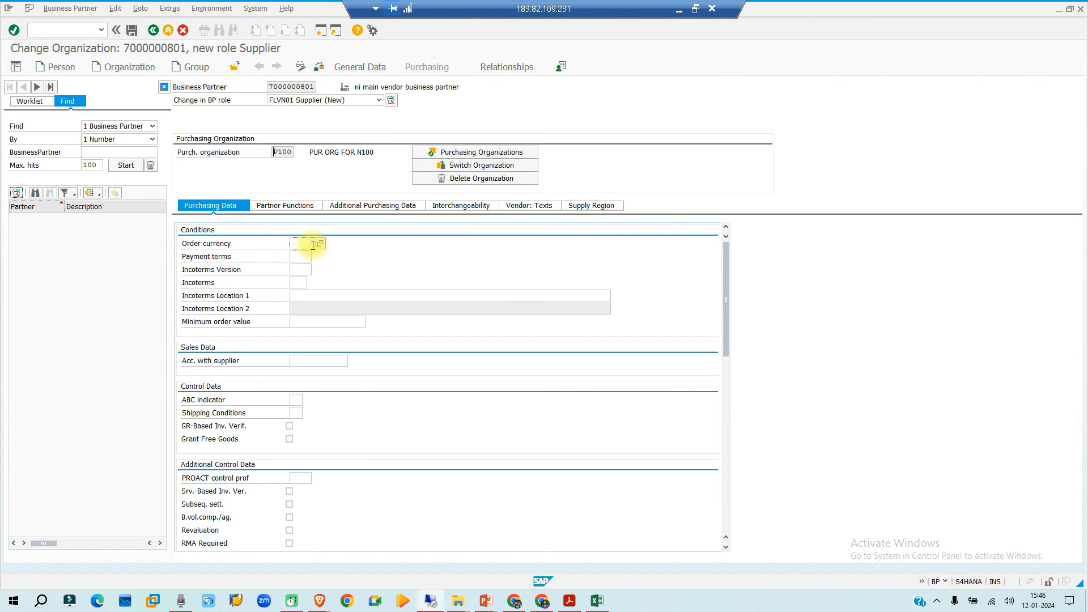
{"action": "type", "text": "i"}
{"action": "key", "text": "BackSpace"}
{"action": "type", "text": "inr"}
{"action": "key", "text": "Return"}
- Examine the supplier's purchasing data, from conditions and control data through material defaults to additional purchasing and service data
{"action": "scroll", "coordinate": [302, 273], "scroll_direction": "down", "scroll_amount": 10}
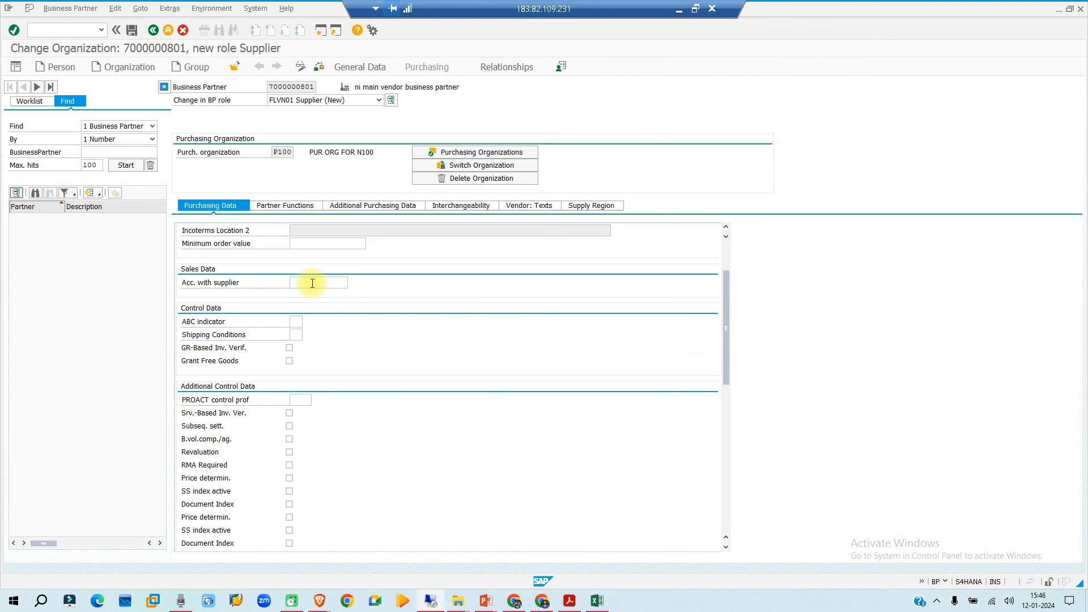
{"action": "scroll", "coordinate": [273, 343], "scroll_direction": "down", "scroll_amount": 3}
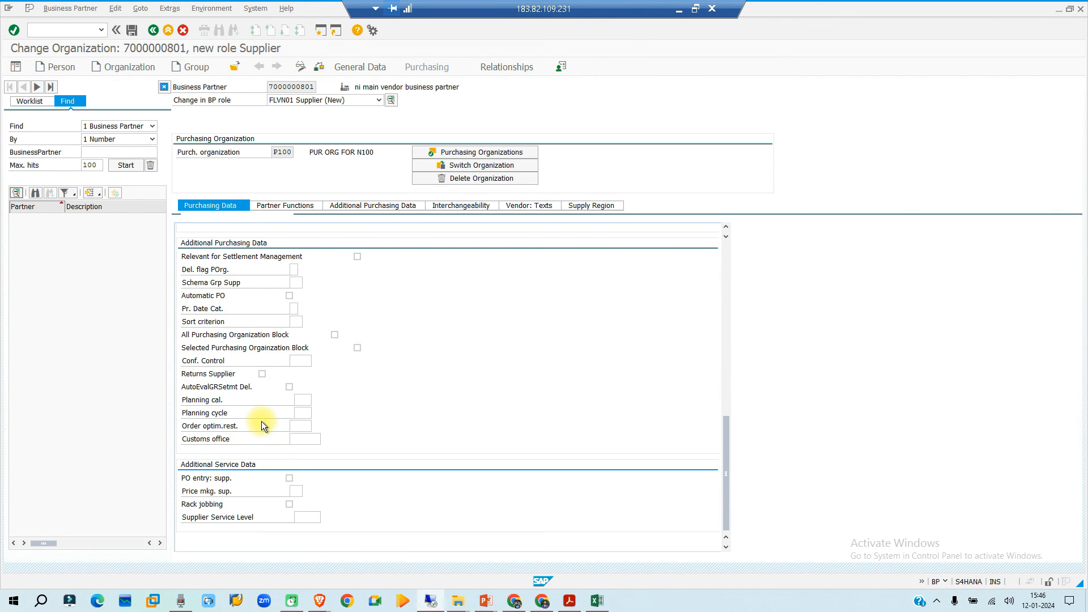
{"action": "scroll", "coordinate": [281, 383], "scroll_direction": "up", "scroll_amount": 13}
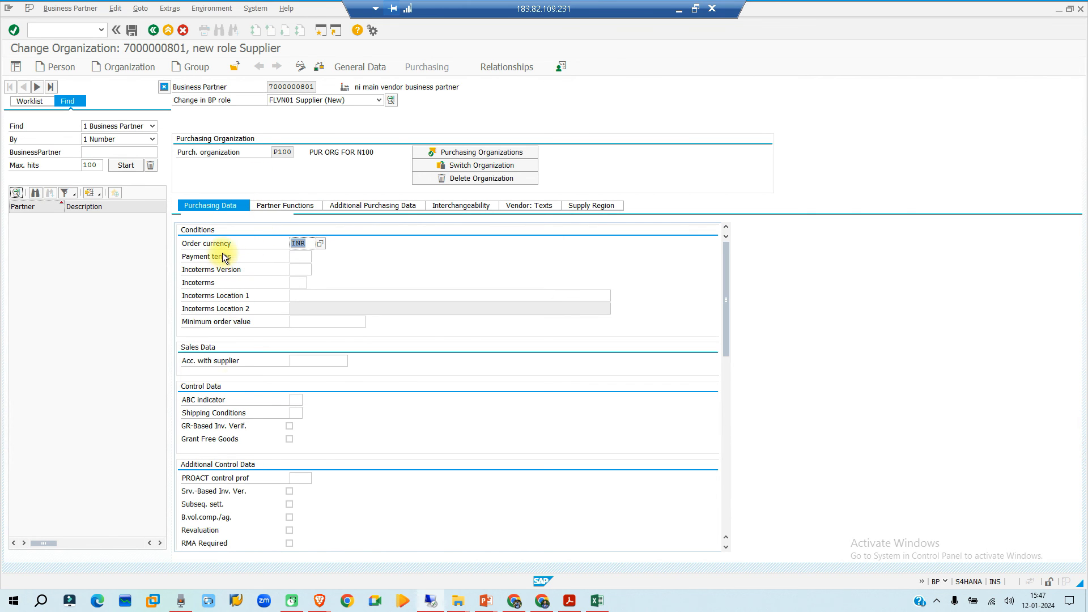
{"action": "scroll", "coordinate": [232, 338], "scroll_direction": "down", "scroll_amount": 3}
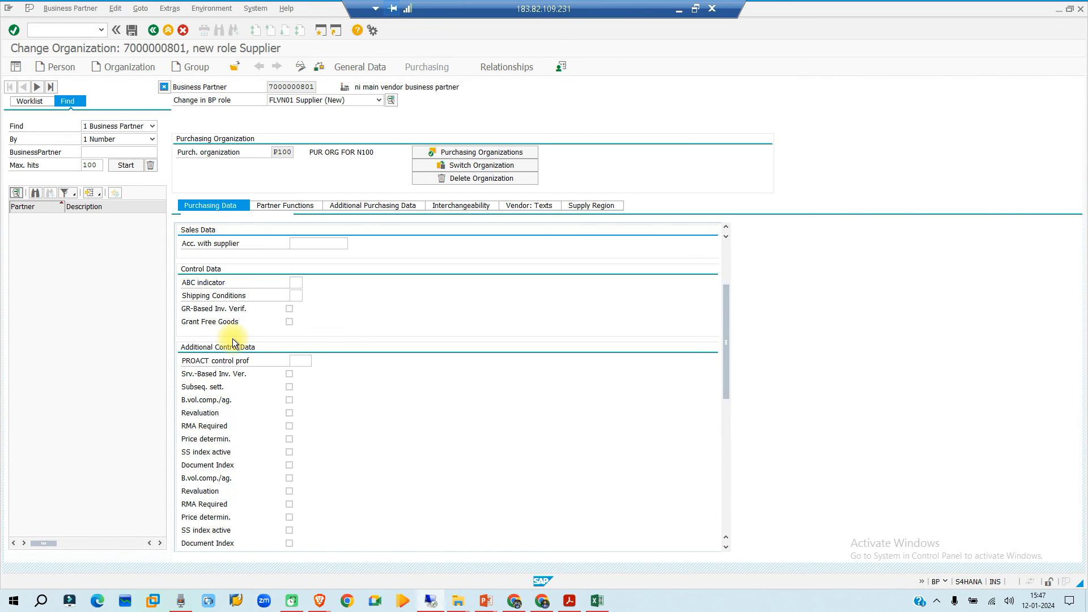
{"action": "scroll", "coordinate": [233, 338], "scroll_direction": "down", "scroll_amount": 3}
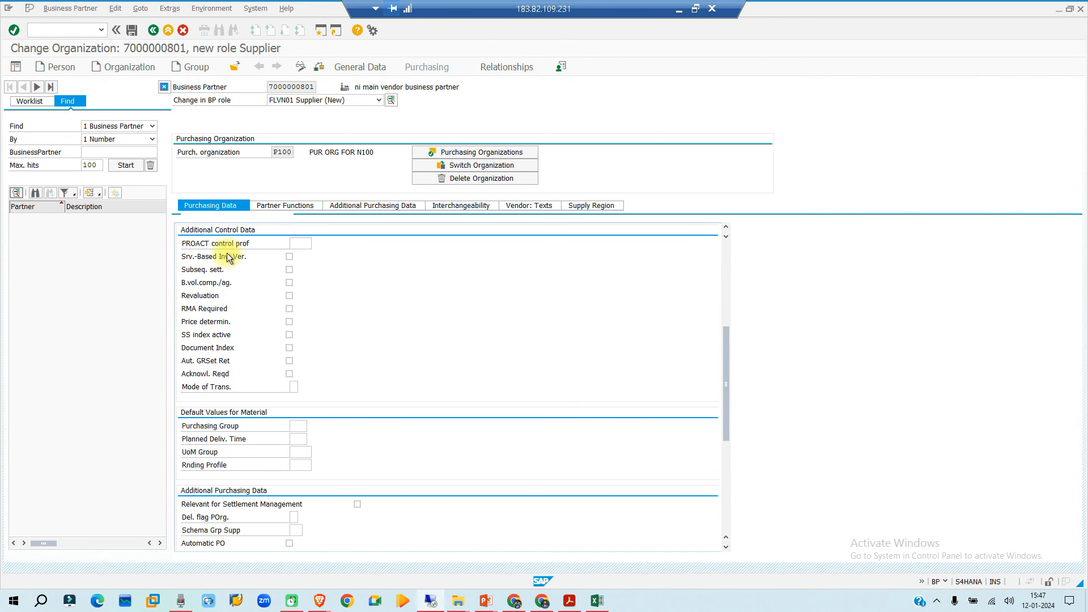
{"action": "scroll", "coordinate": [225, 419], "scroll_direction": "down", "scroll_amount": 1}
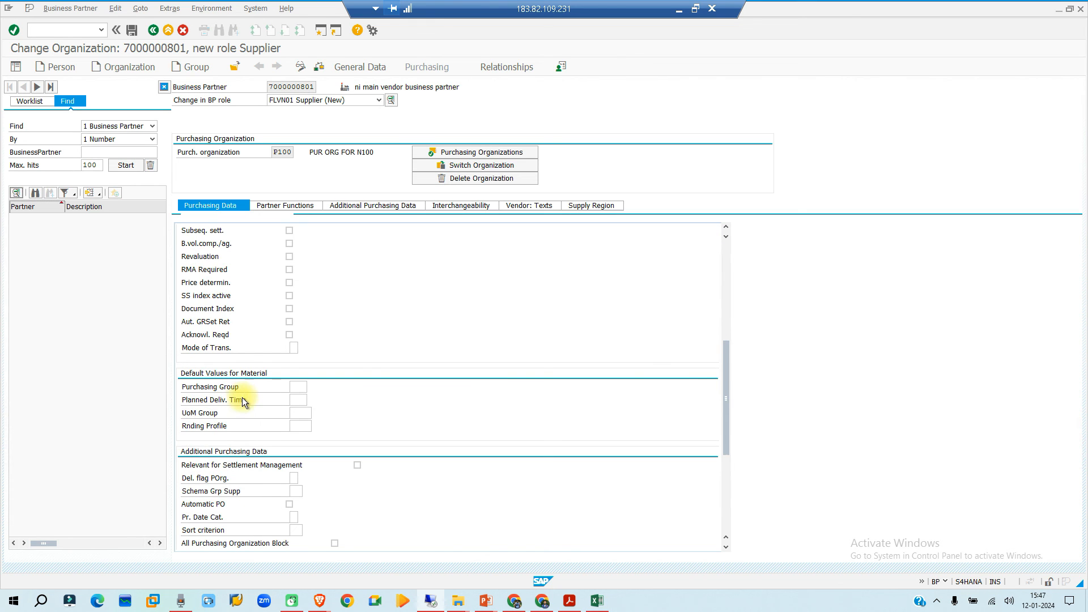
{"action": "scroll", "coordinate": [243, 414], "scroll_direction": "down", "scroll_amount": 2}
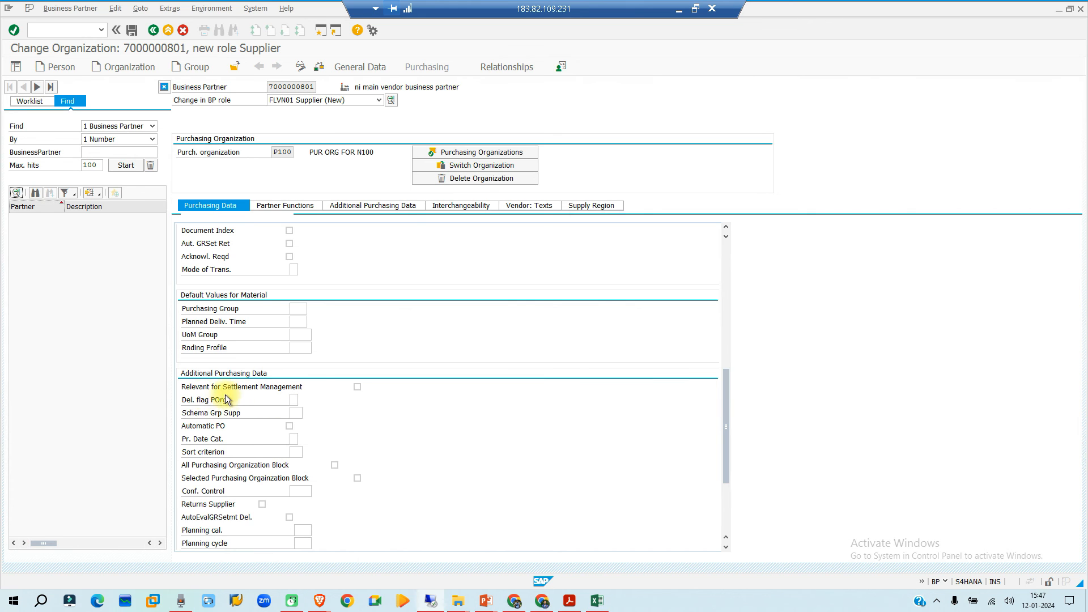
{"action": "scroll", "coordinate": [214, 439], "scroll_direction": "down", "scroll_amount": 3}
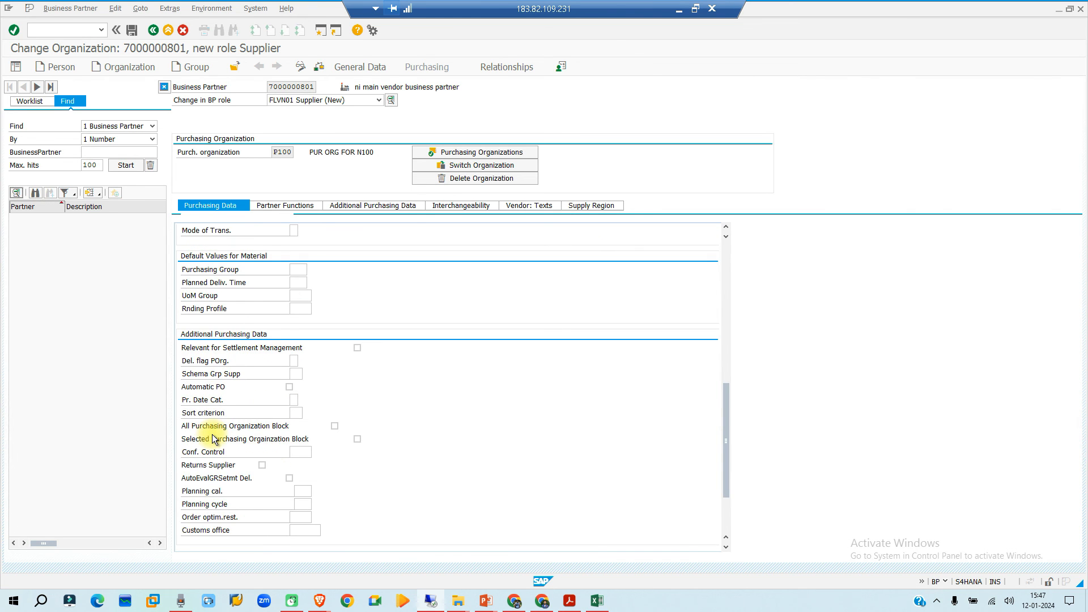
{"action": "left_click", "coordinate": [243, 403]}
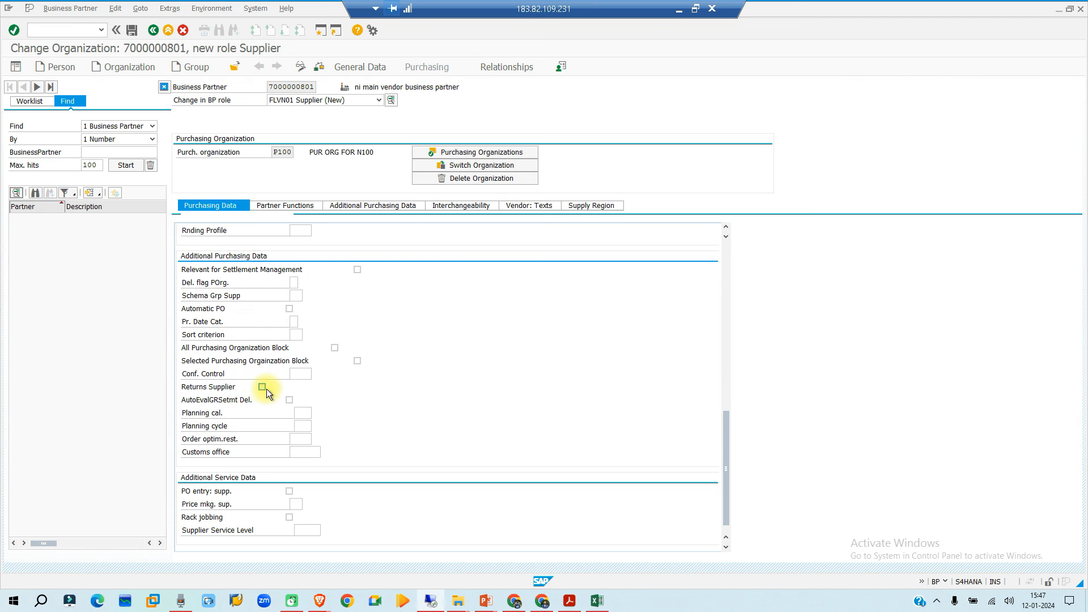
{"action": "scroll", "coordinate": [226, 447], "scroll_direction": "down", "scroll_amount": 1}
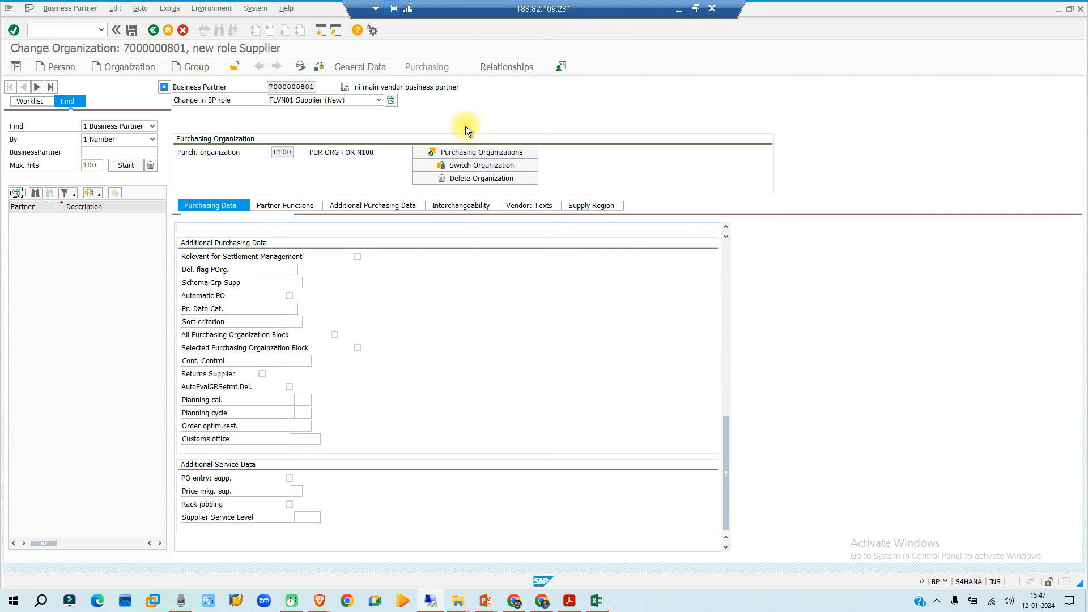
- Try to save the supplier and check the title and name entries in its general address data
{"action": "left_click", "coordinate": [528, 153]}
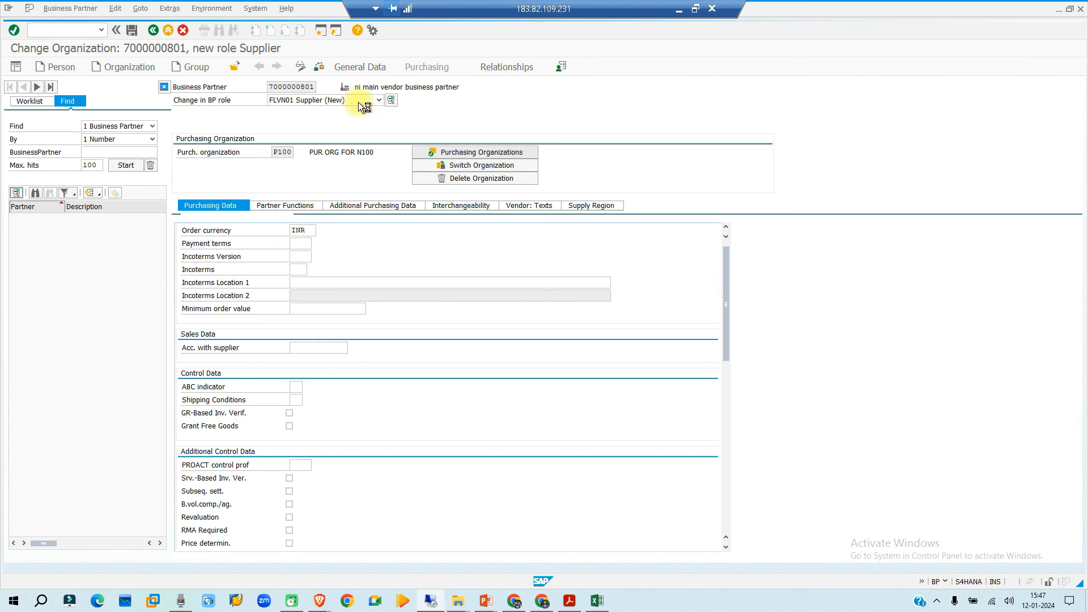
{"action": "key", "text": "ctrl+s"}
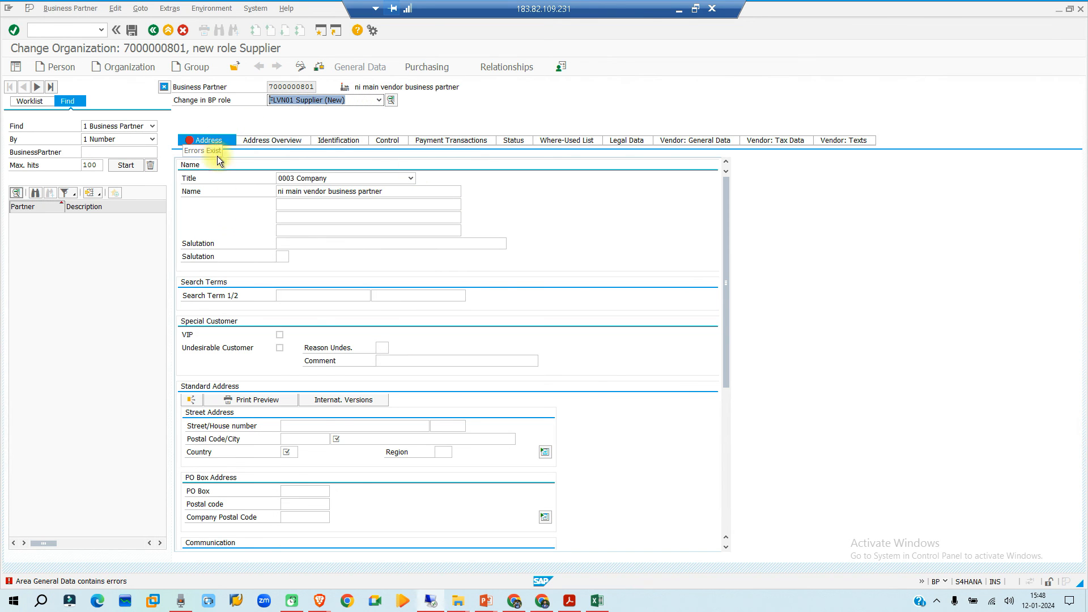
{"action": "left_click", "coordinate": [330, 176]}
{"action": "left_click", "coordinate": [337, 189]}
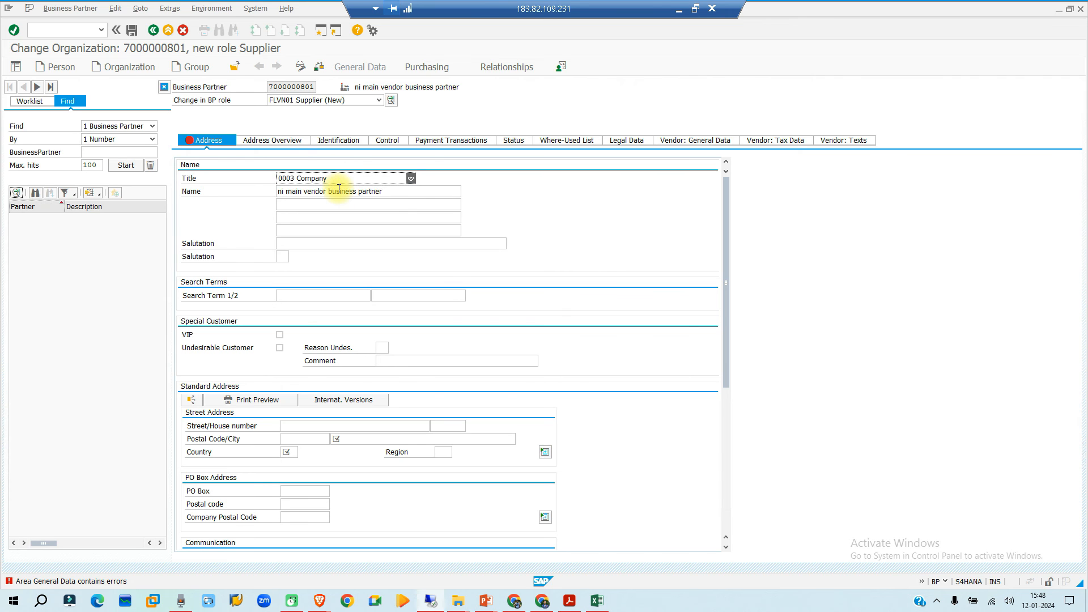
{"action": "left_click", "coordinate": [398, 205]}
{"action": "left_click", "coordinate": [396, 191]}
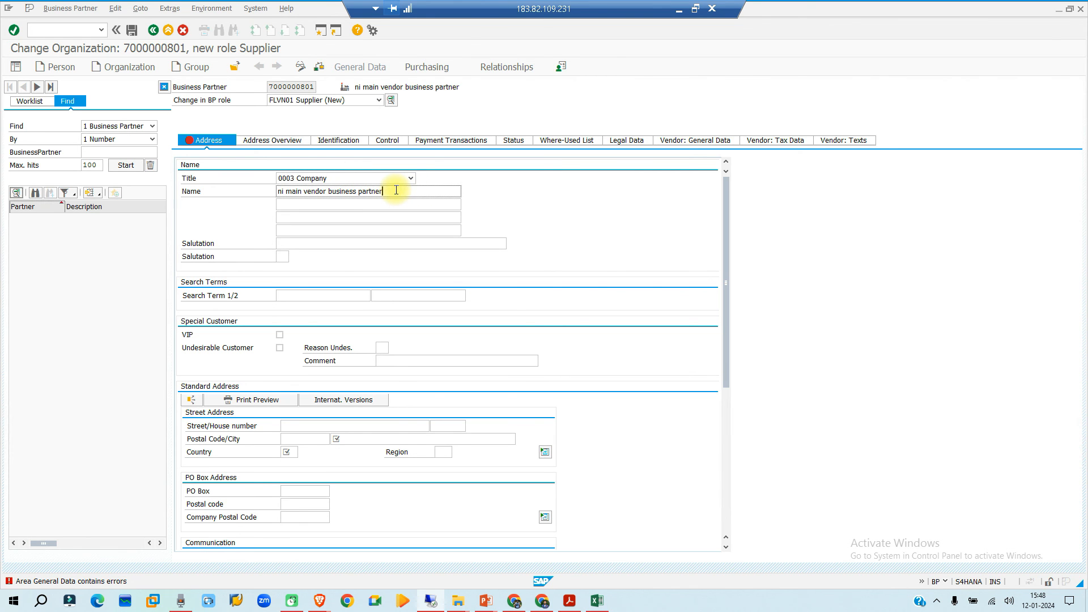
{"action": "key", "text": "Return"}
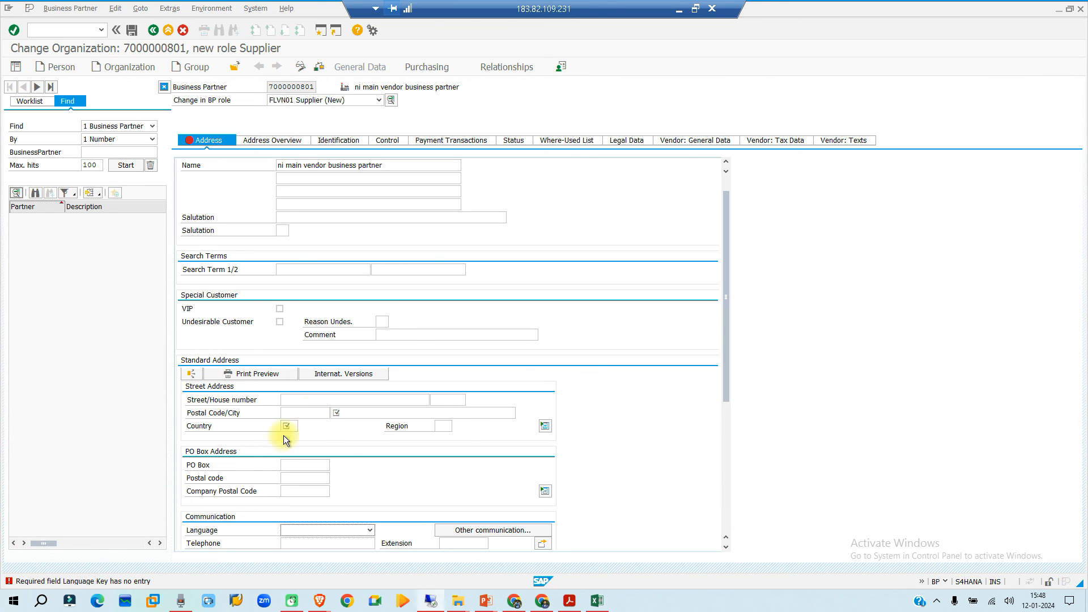
- Set the business partner's communication language to EN English
{"action": "scroll", "coordinate": [443, 389], "scroll_direction": "down", "scroll_amount": 2}
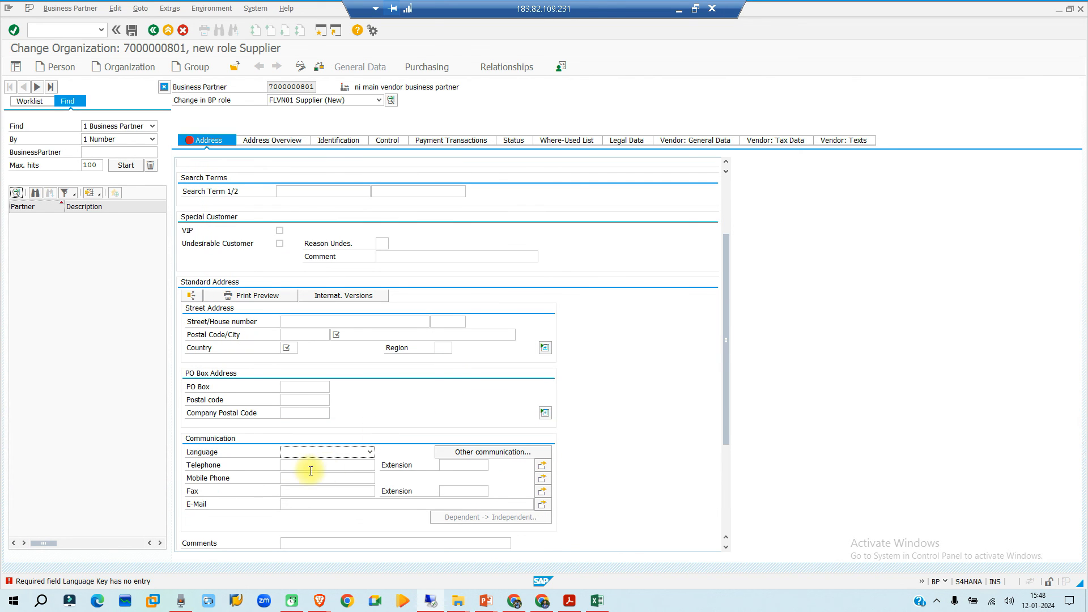
{"action": "left_click", "coordinate": [352, 448]}
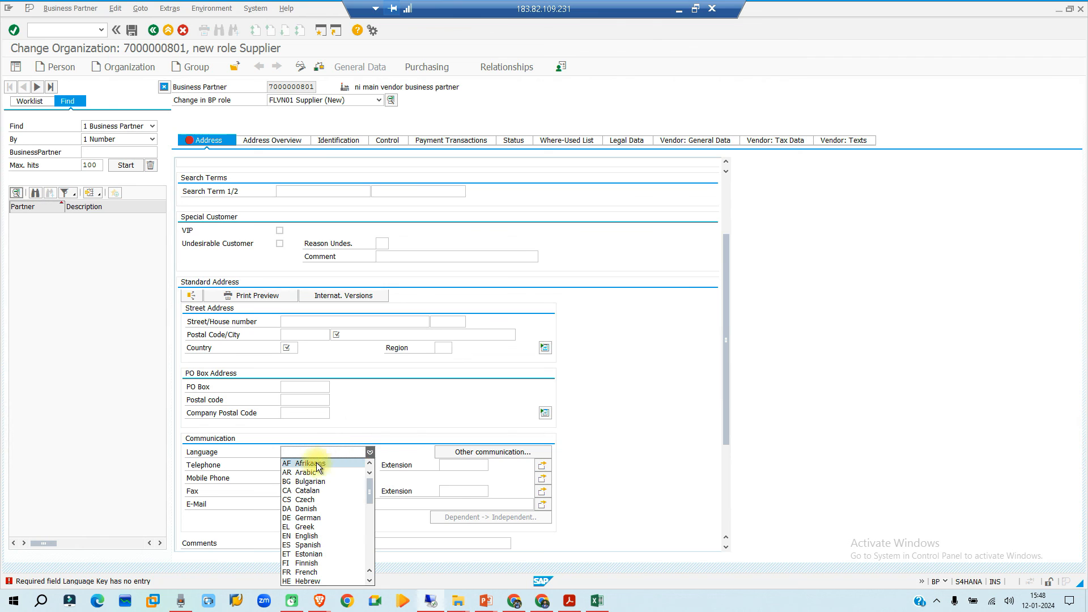
{"action": "left_click", "coordinate": [314, 535]}
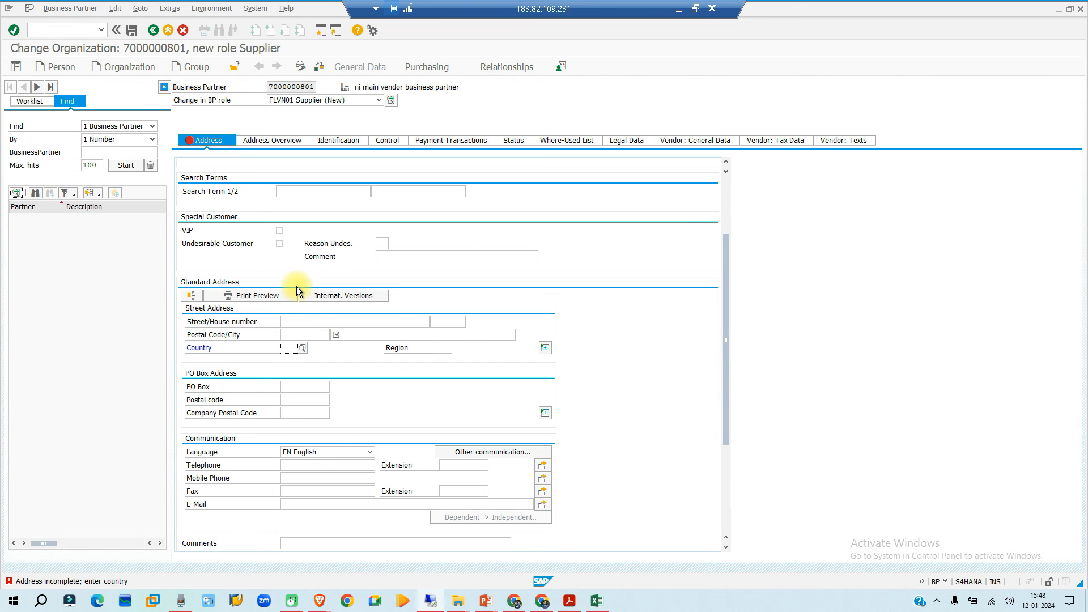
- Set the country in the business partner's street address to IN
{"action": "scroll", "coordinate": [292, 315], "scroll_direction": "up", "scroll_amount": 1}
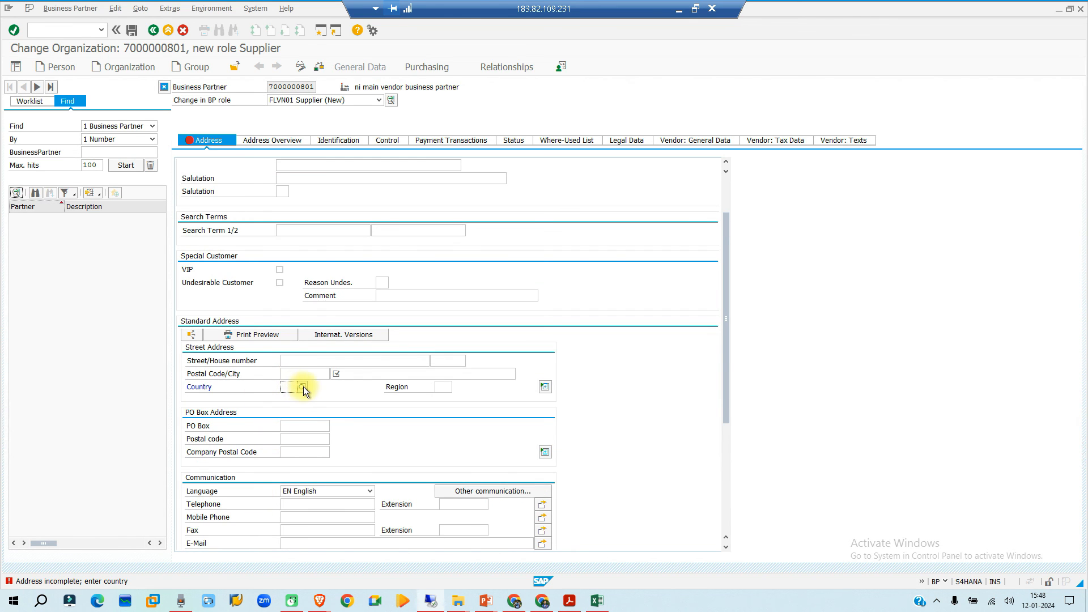
{"action": "type", "text": "in"}
{"action": "left_click", "coordinate": [367, 372]}
{"action": "left_click", "coordinate": [295, 387]}
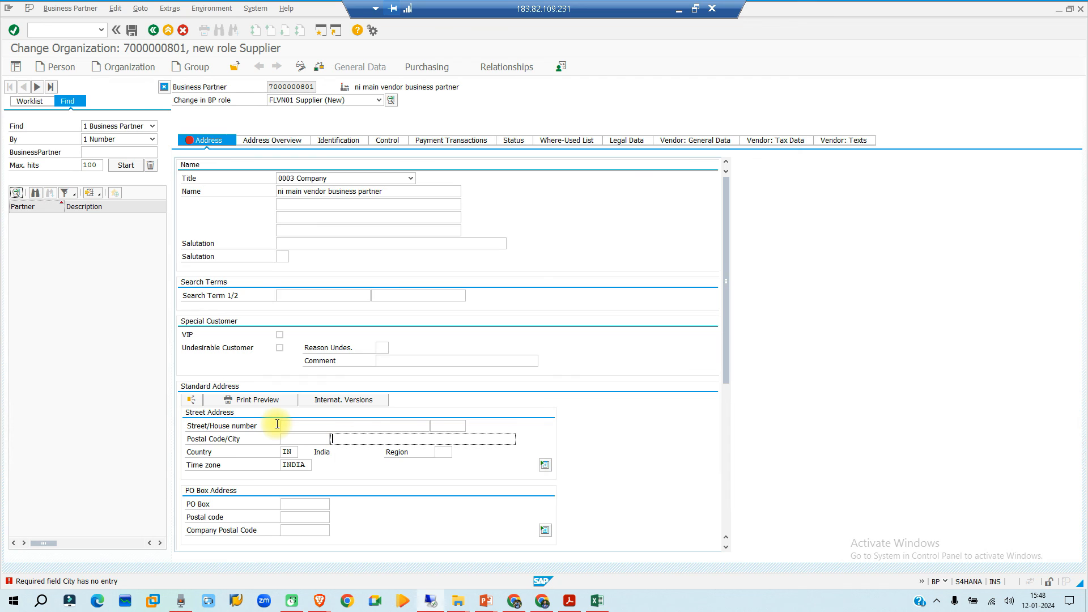
- Set the business partner's street address city to delhi and its region to 06 Gujarat
{"action": "type", "text": "delhi"}
{"action": "key", "text": "Return"}
{"action": "left_click", "coordinate": [441, 452]}
{"action": "left_click", "coordinate": [455, 453]}
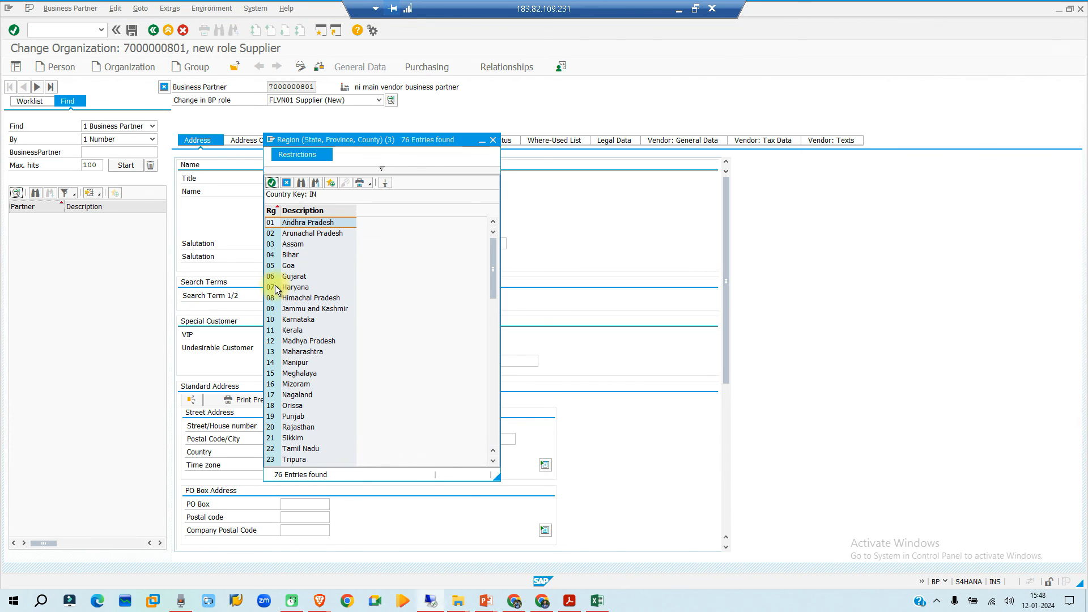
{"action": "double_click", "coordinate": [287, 279]}
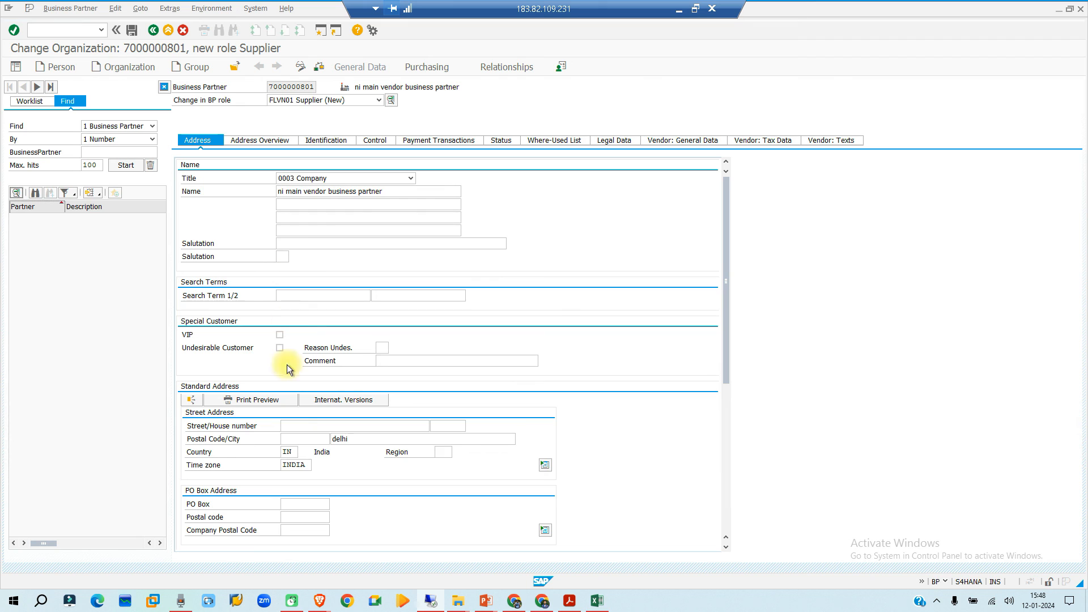
{"action": "key", "text": "Return"}
- Enter NIBP as the business partner's first search term and check the supplier data for errors
{"action": "left_click", "coordinate": [296, 293]}
{"action": "key", "text": "BackSpace"}
{"action": "type", "text": "NI"}
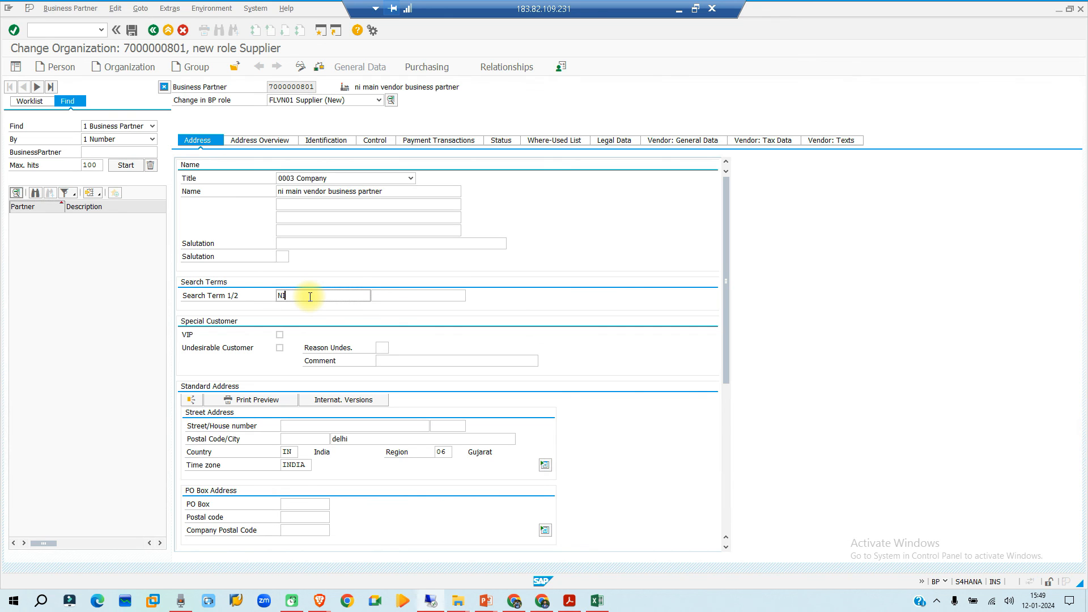
{"action": "type", "text": "BP"}
{"action": "double_click", "coordinate": [309, 295]}
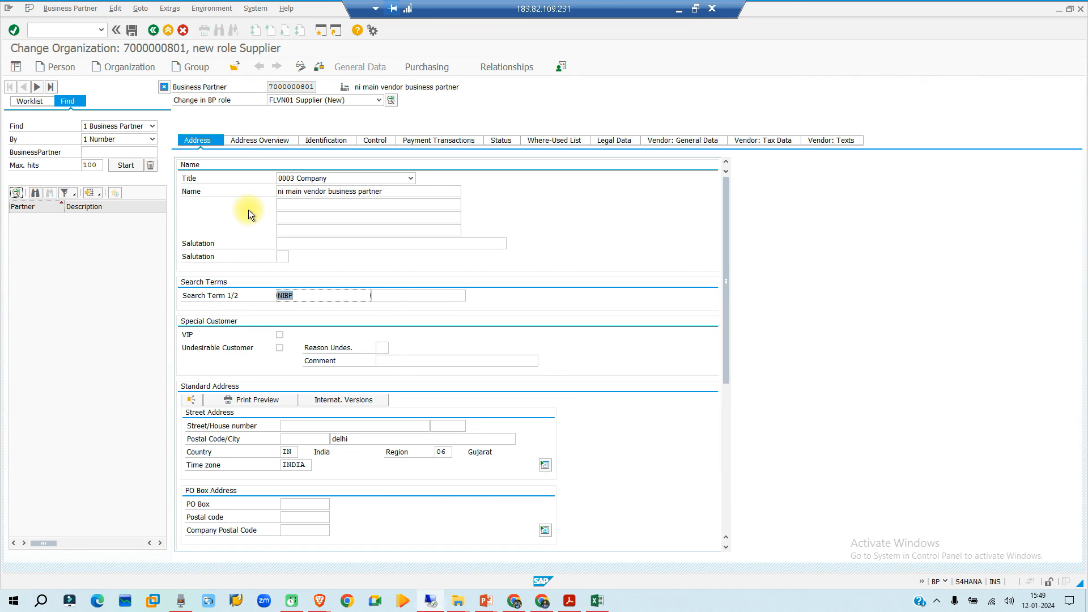
{"action": "left_click", "coordinate": [319, 70]}
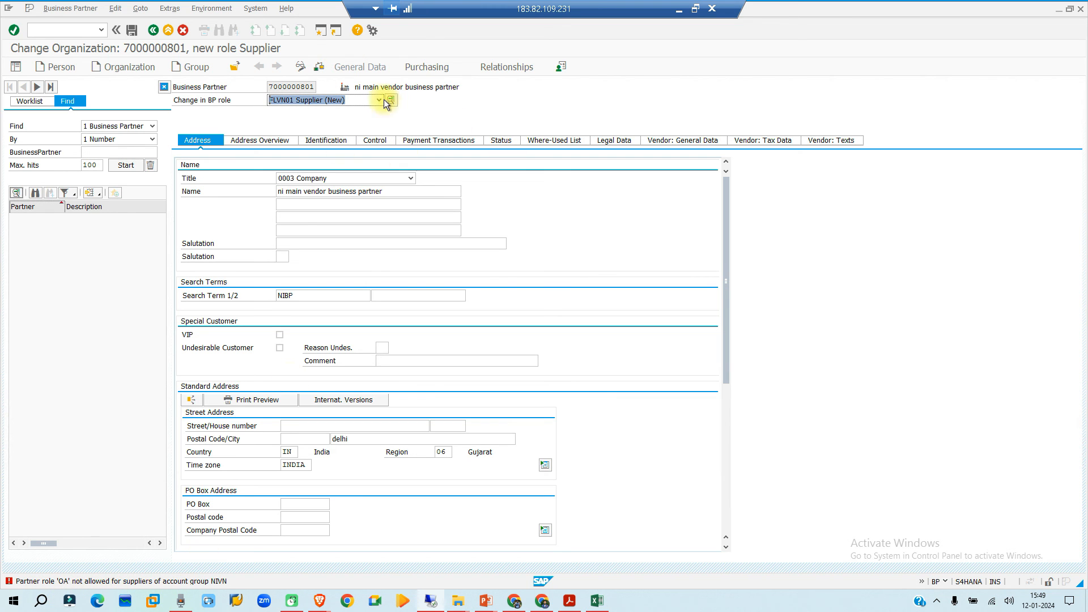
- Try to delete partner function OA Ordering Address from the supplier's purchasing data and save the supplier
{"action": "left_click", "coordinate": [426, 66]}
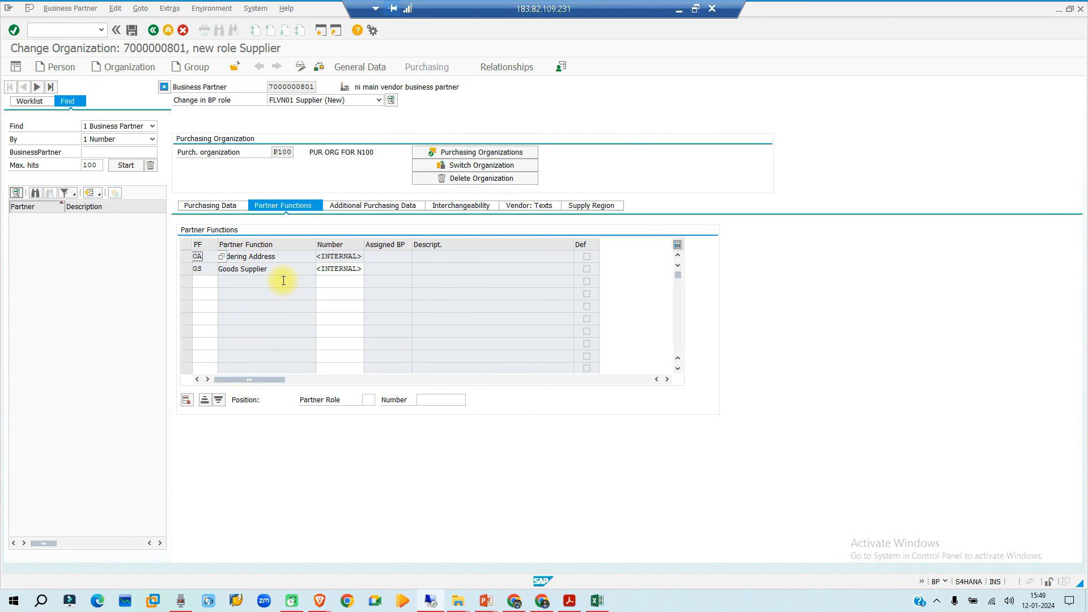
{"action": "left_click", "coordinate": [186, 256]}
{"action": "left_click", "coordinate": [186, 400]}
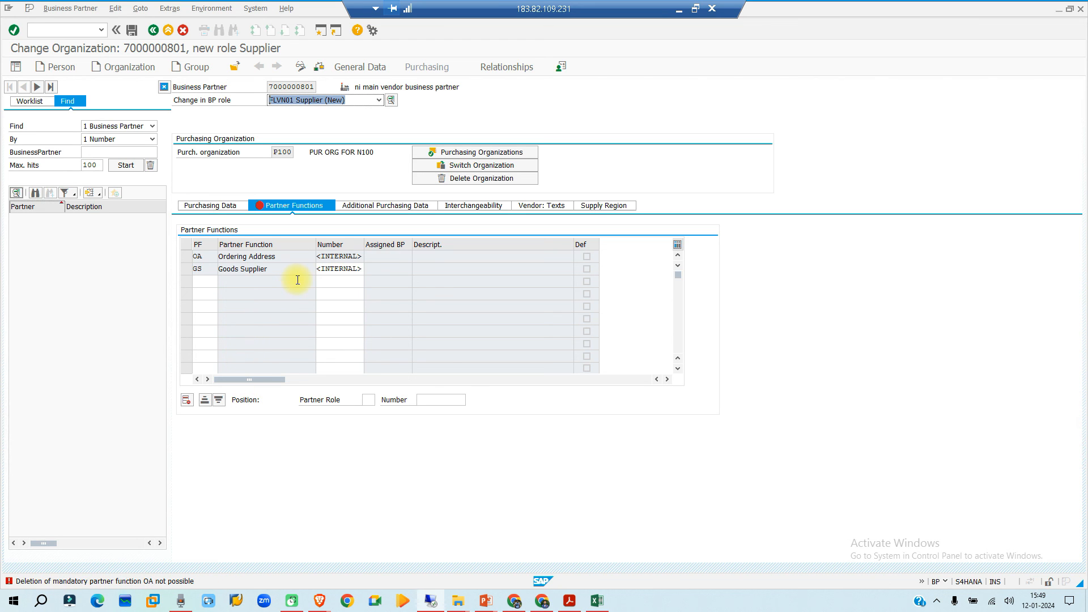
{"action": "key", "text": "Return"}
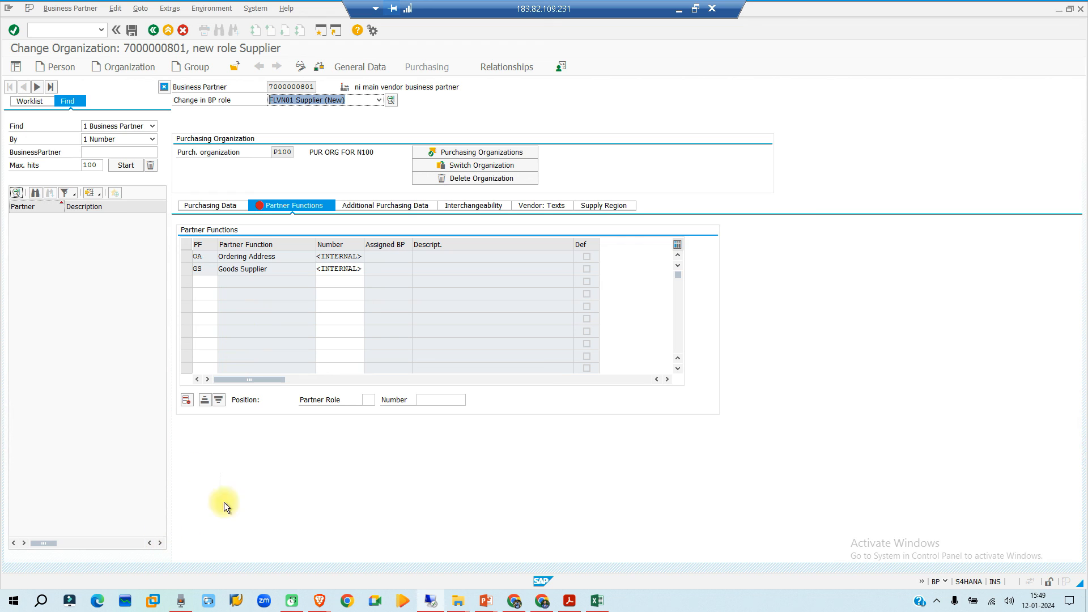
{"action": "key", "text": "ctrl+s"}
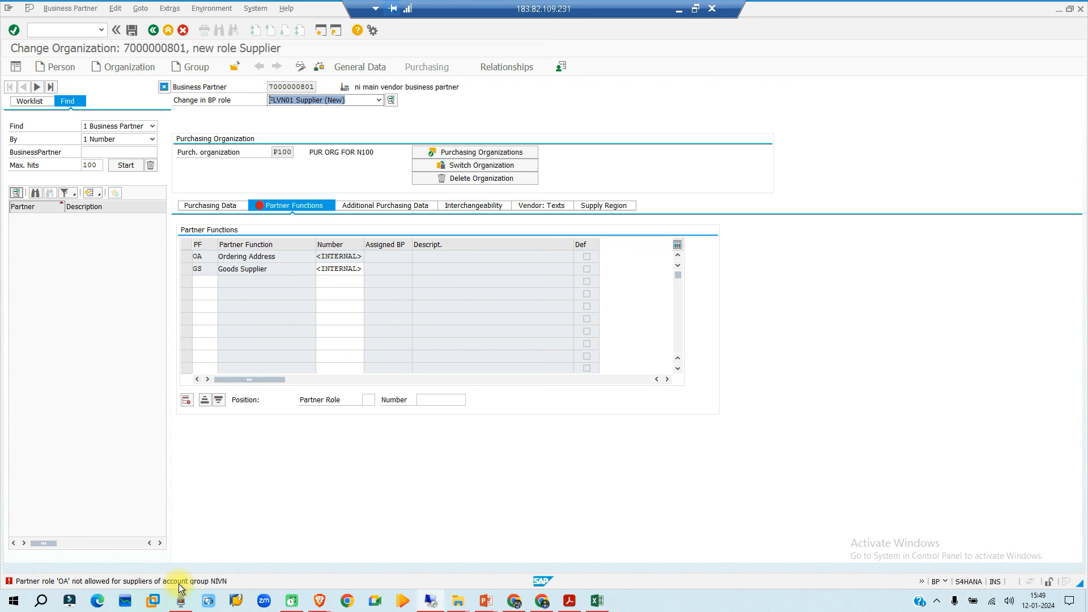
- Read the detailed help on the error about partner role OA and account group NIVN
{"action": "double_click", "coordinate": [178, 582]}
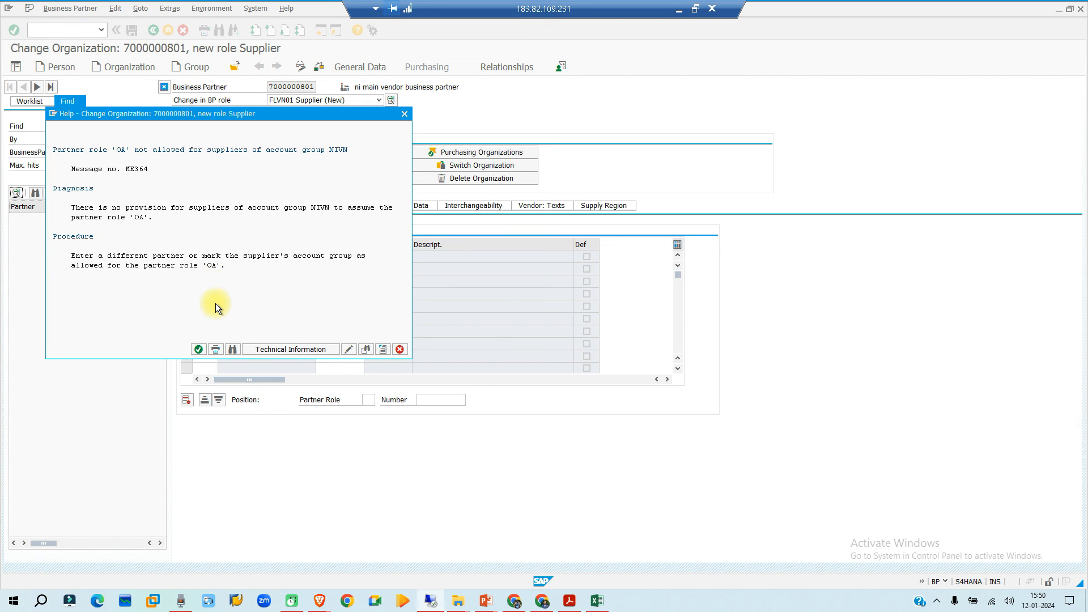
{"action": "left_click", "coordinate": [198, 349]}
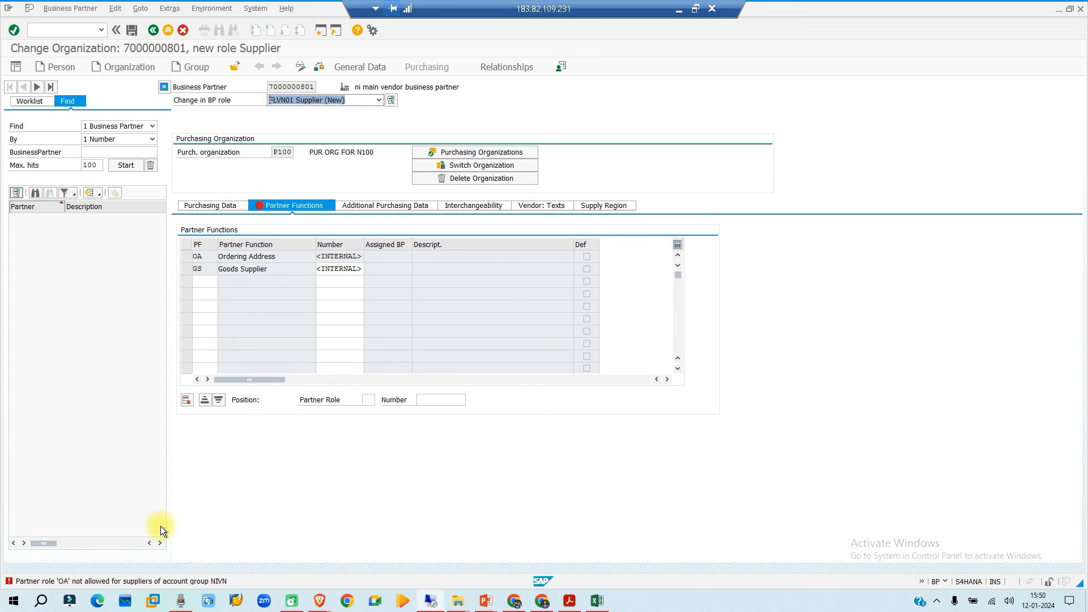
{"action": "double_click", "coordinate": [211, 582]}
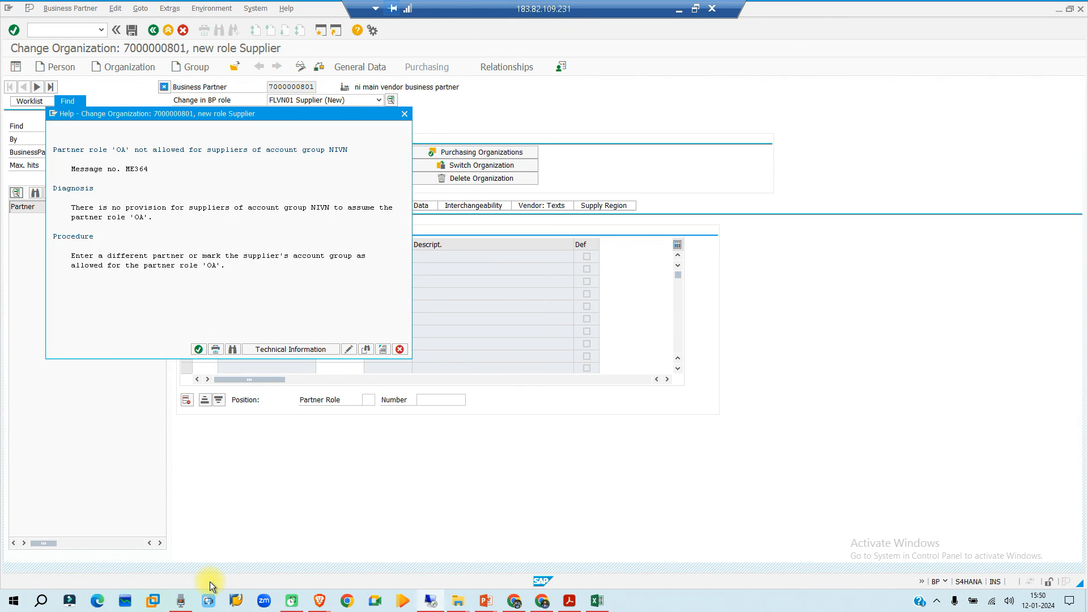
{"action": "left_click", "coordinate": [405, 114]}
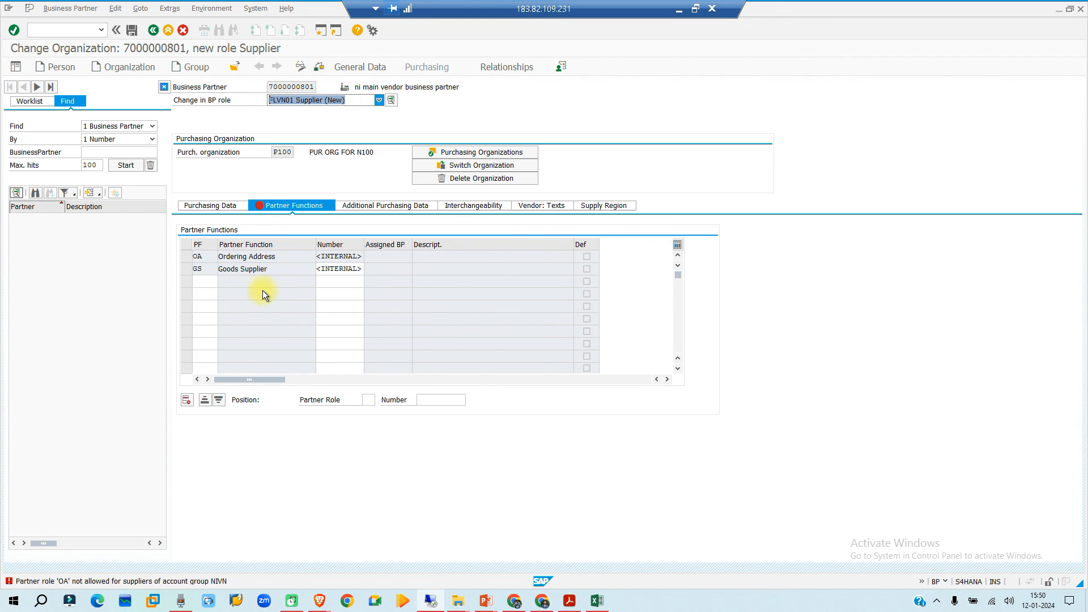
- Switch the business partner to role FLVN00 Supplier (Fin.Accounting), discarding the unsaved supplier entries
{"action": "left_click", "coordinate": [378, 101]}
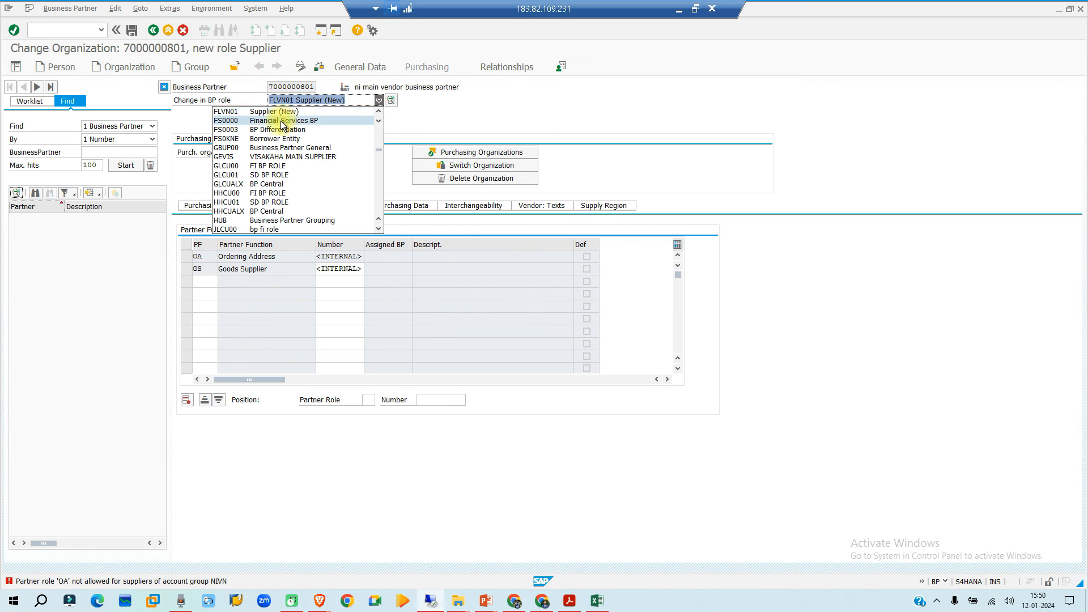
{"action": "scroll", "coordinate": [267, 159], "scroll_direction": "up", "scroll_amount": 3}
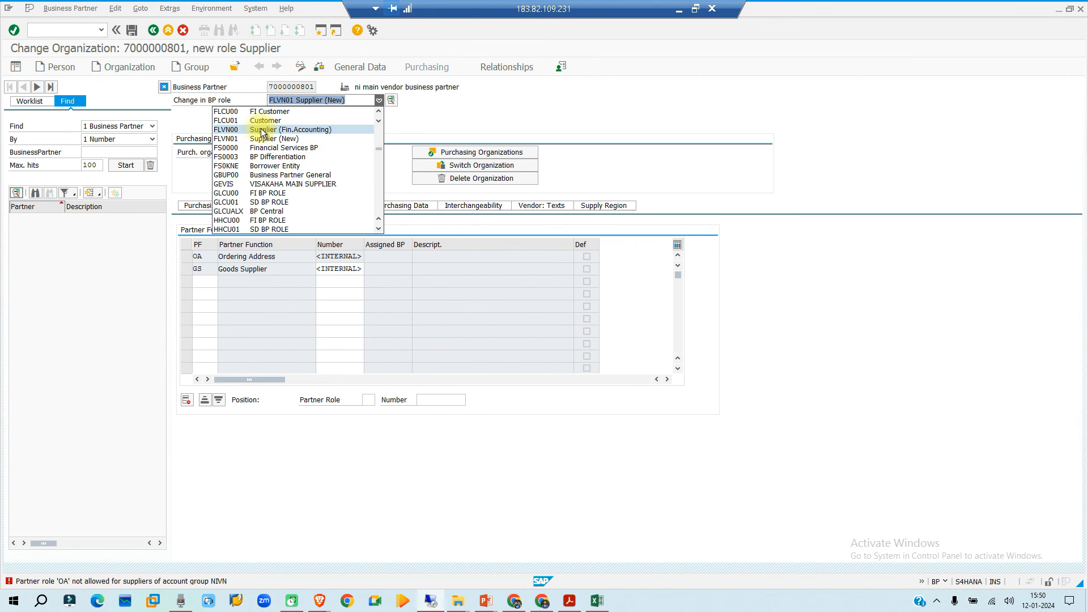
{"action": "left_click", "coordinate": [261, 129]}
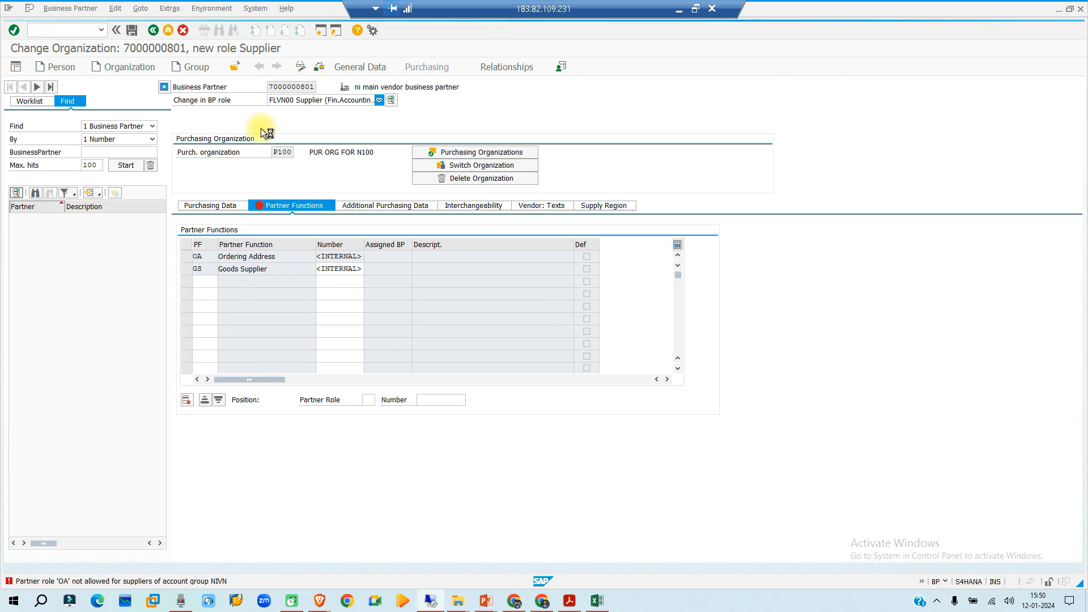
{"action": "left_click", "coordinate": [462, 418]}
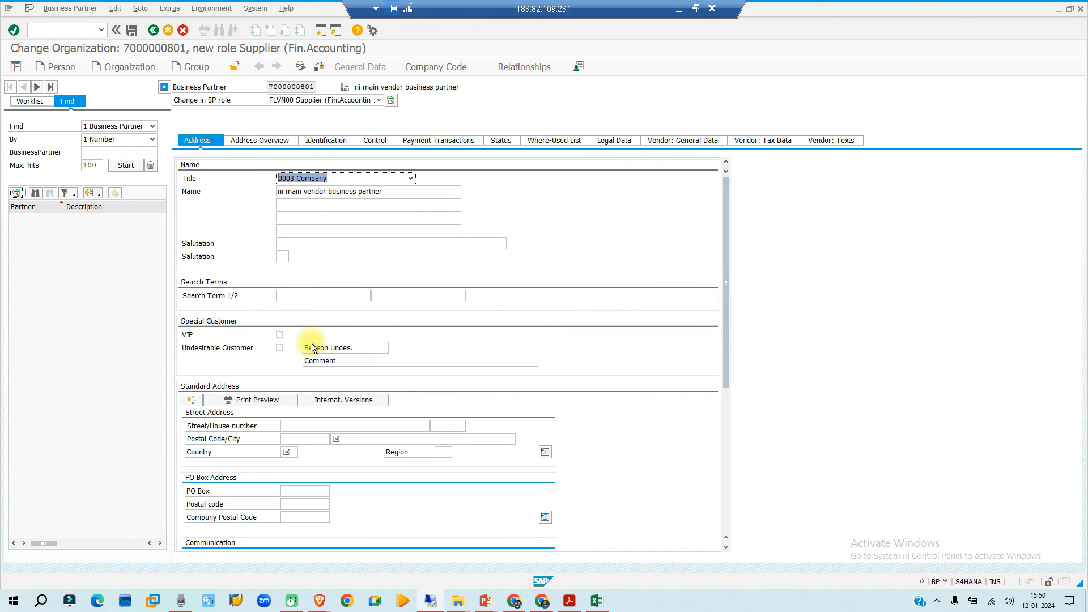
- Assign company code NI02 NISSAN MOTORS in the supplier's company code data
{"action": "left_click", "coordinate": [422, 67]}
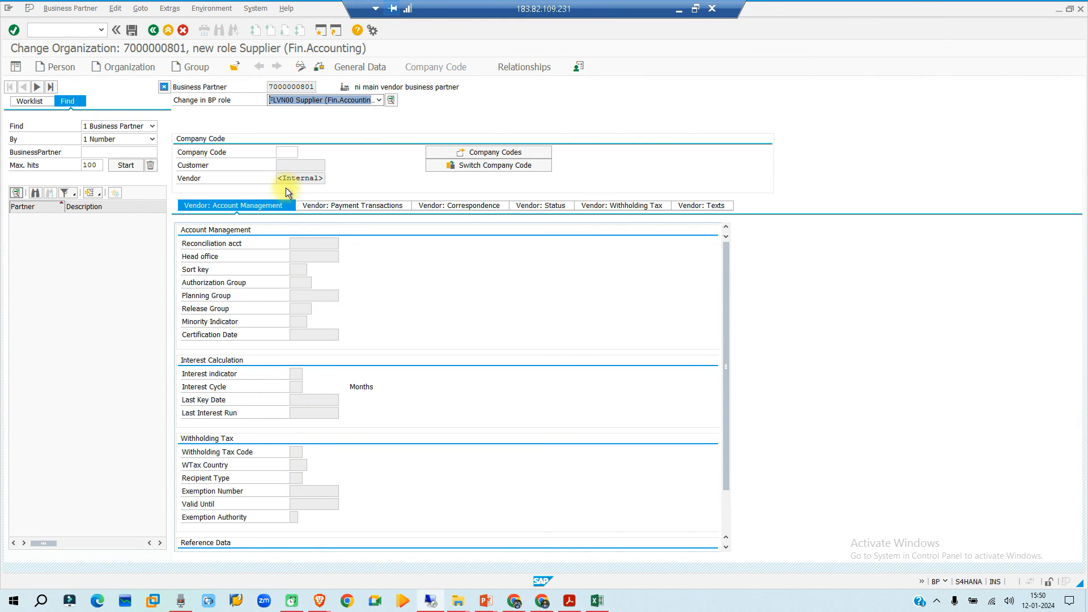
{"action": "left_click", "coordinate": [292, 152]}
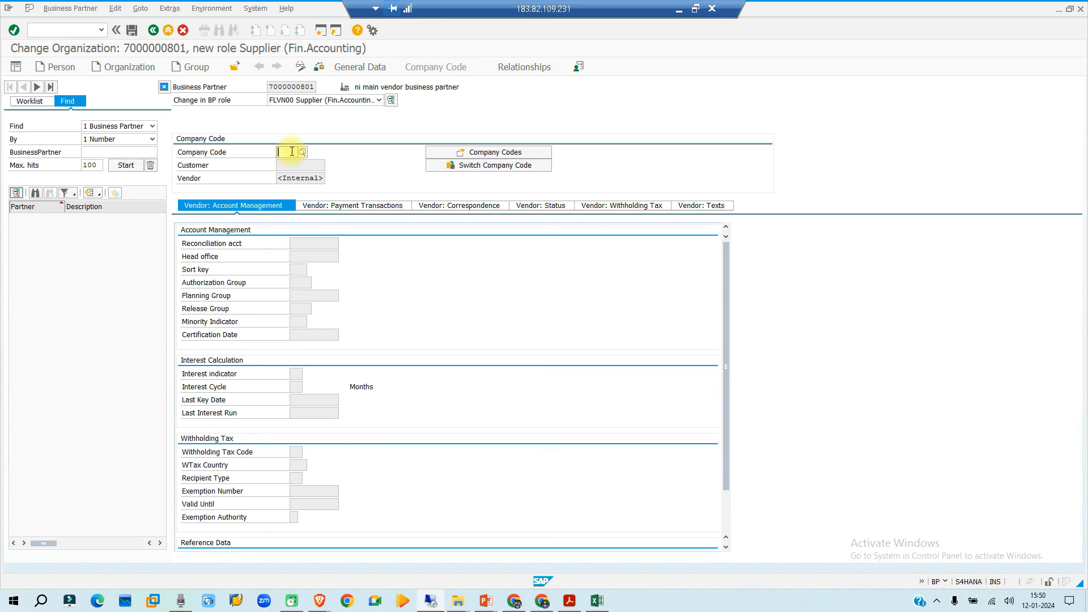
{"action": "type", "text": "n100"}
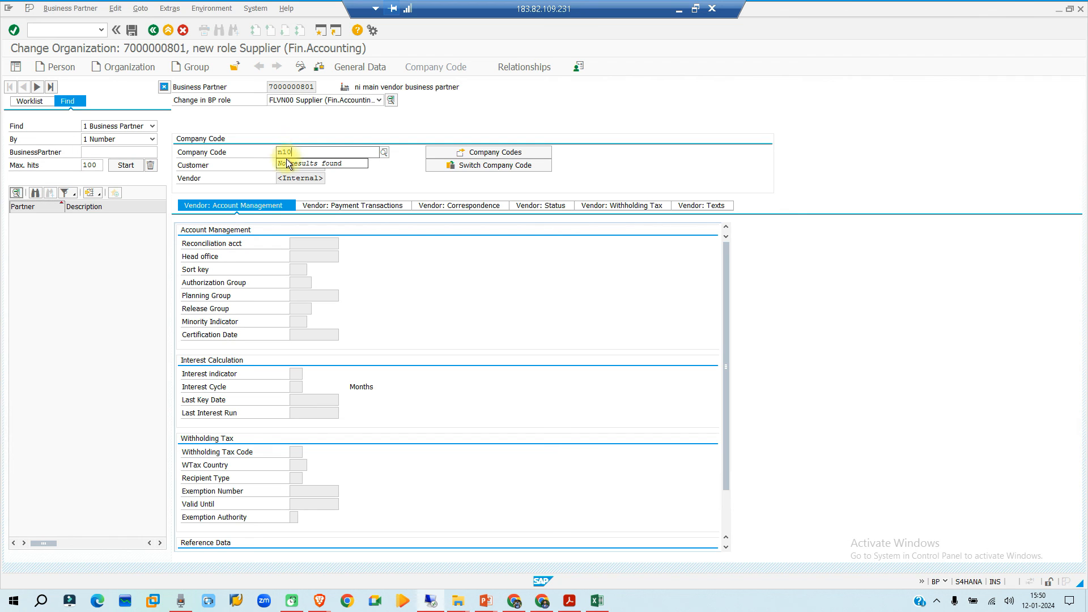
{"action": "key", "text": "BackSpace"}
{"action": "key", "text": "BackSpace"}
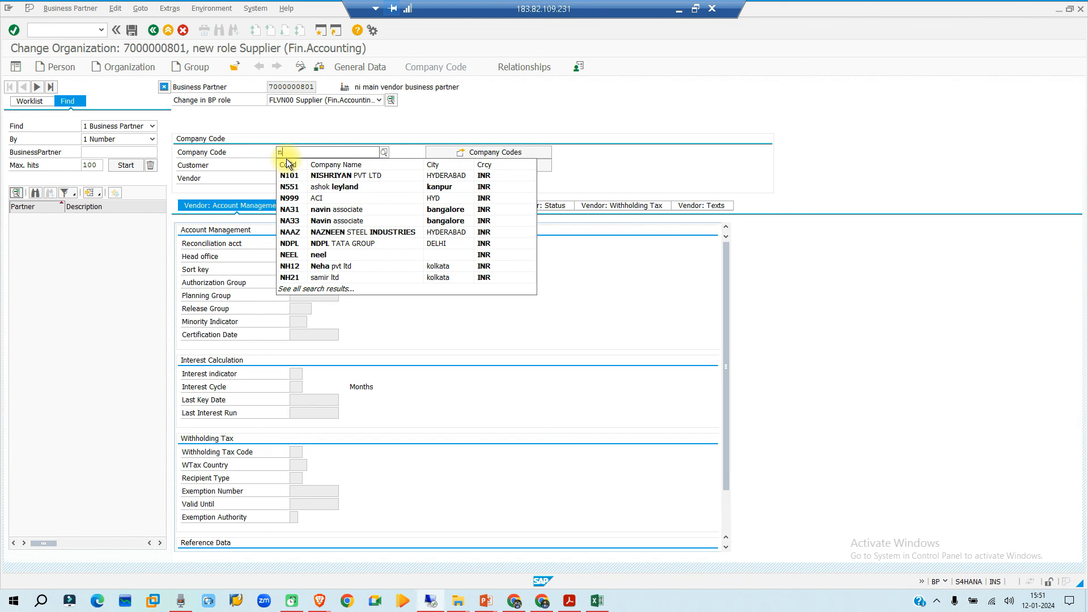
{"action": "type", "text": "i01"}
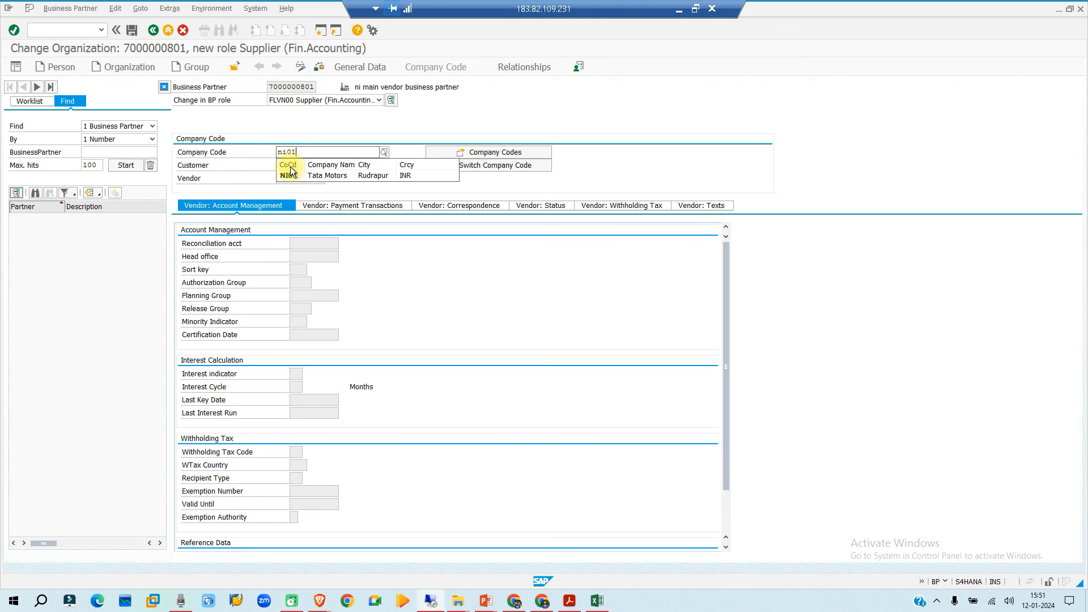
{"action": "key", "text": "BackSpace"}
{"action": "key", "text": "BackSpace"}
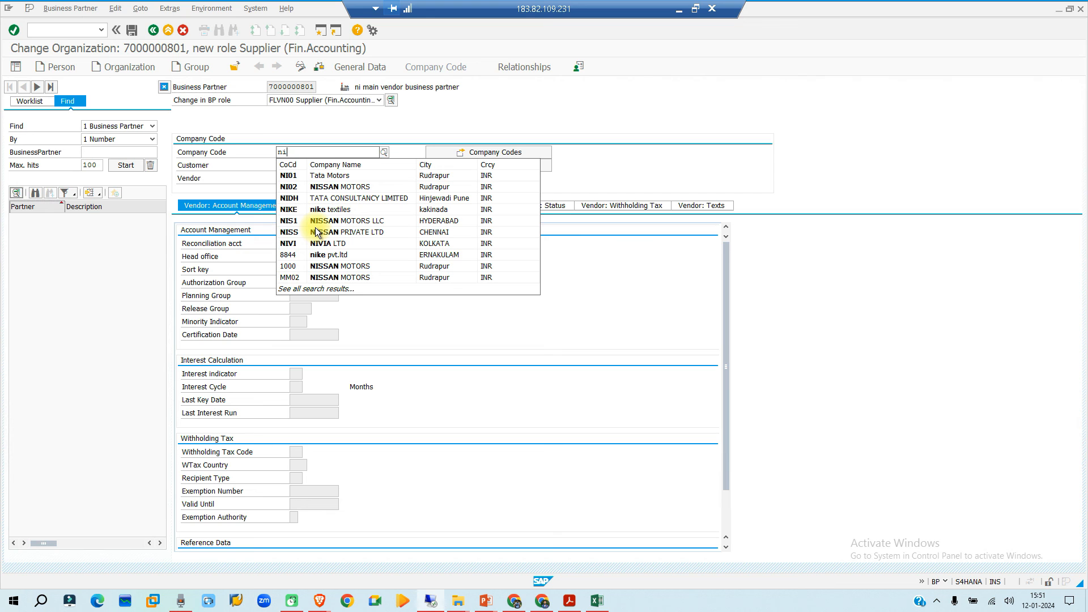
{"action": "left_click", "coordinate": [284, 187]}
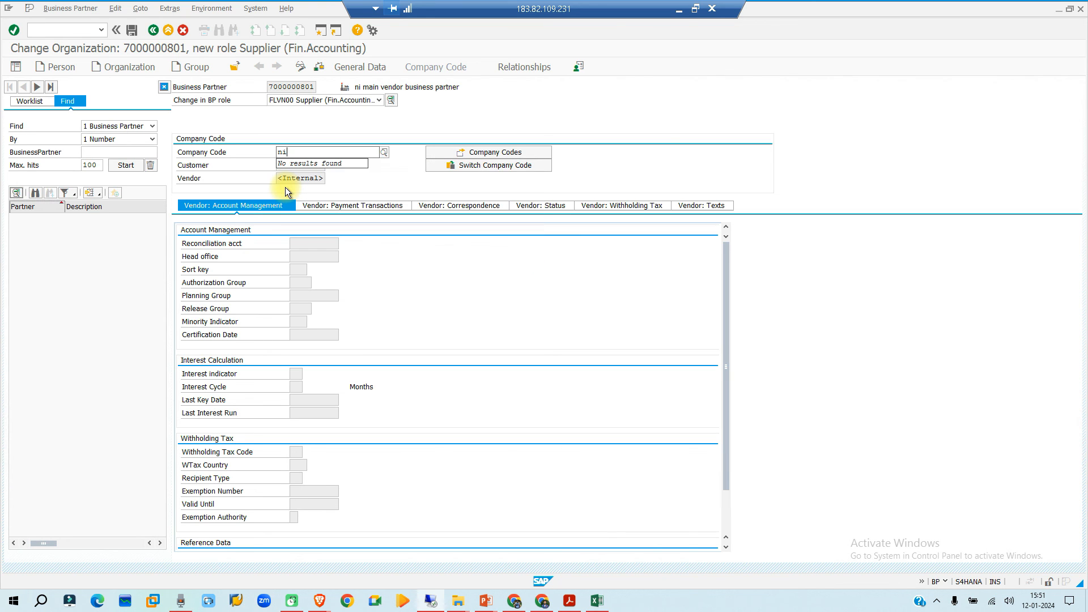
{"action": "key", "text": "Return"}
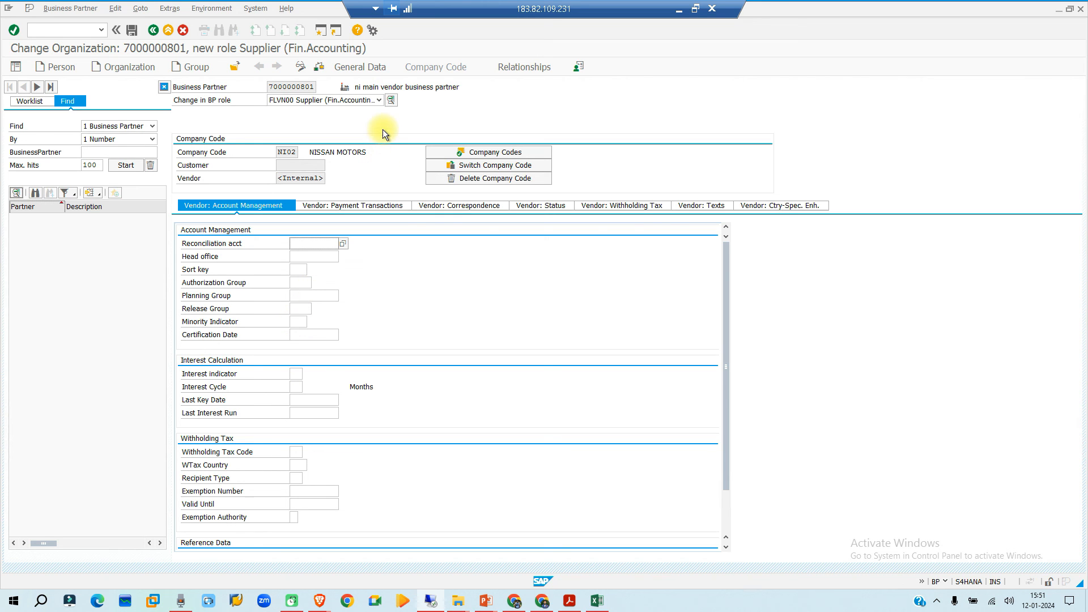
- Examine the vendor's account management fields for company code NI02 and open its payment transactions data
{"action": "scroll", "coordinate": [396, 296], "scroll_direction": "down", "scroll_amount": 1}
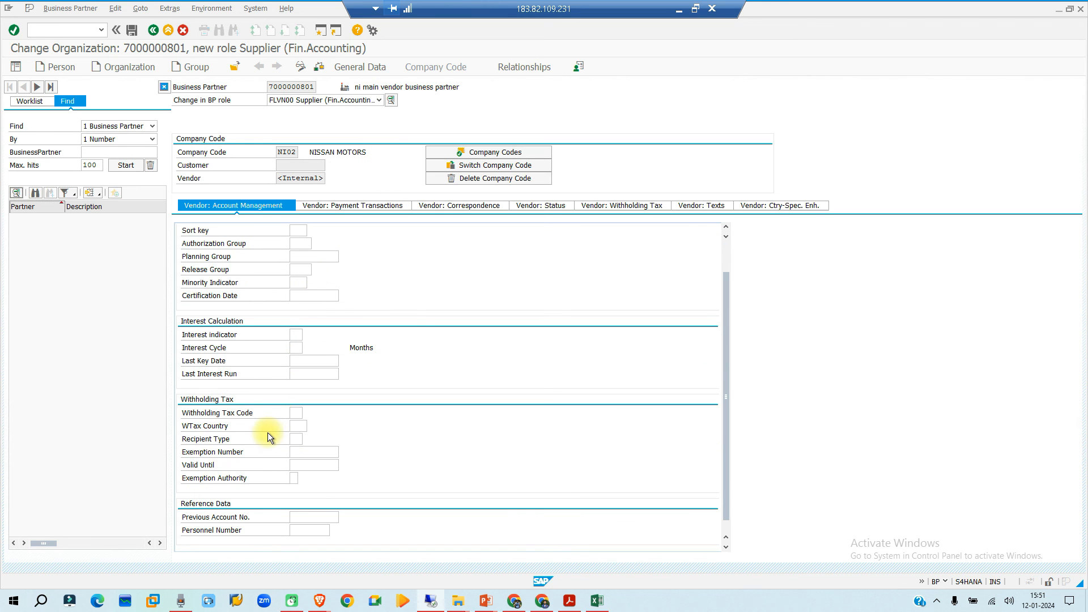
{"action": "scroll", "coordinate": [264, 372], "scroll_direction": "up", "scroll_amount": 1}
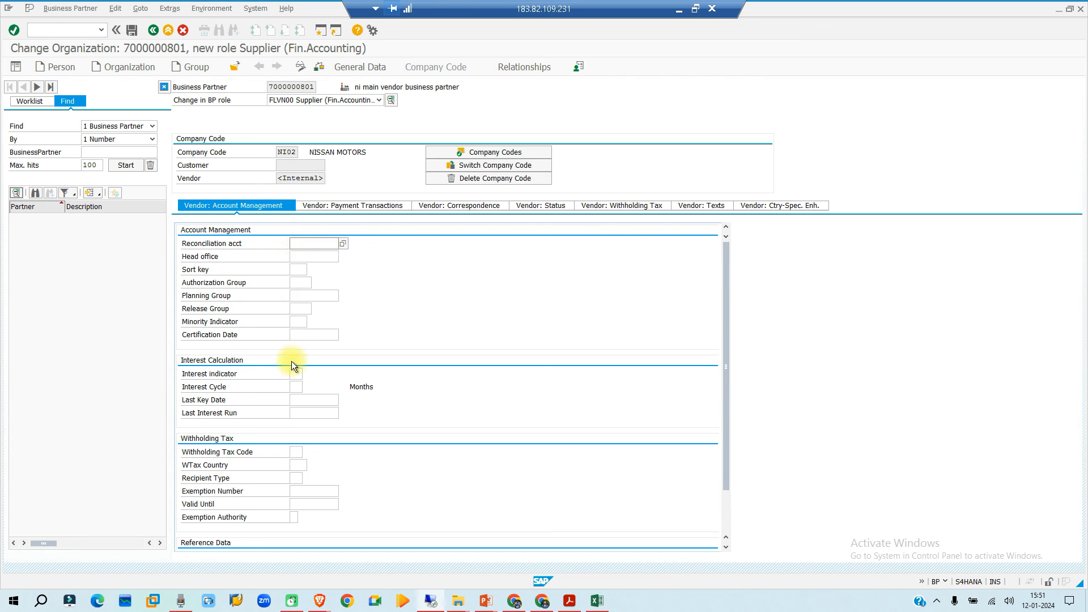
{"action": "scroll", "coordinate": [291, 361], "scroll_direction": "down", "scroll_amount": 1}
{"action": "left_click", "coordinate": [332, 207]}
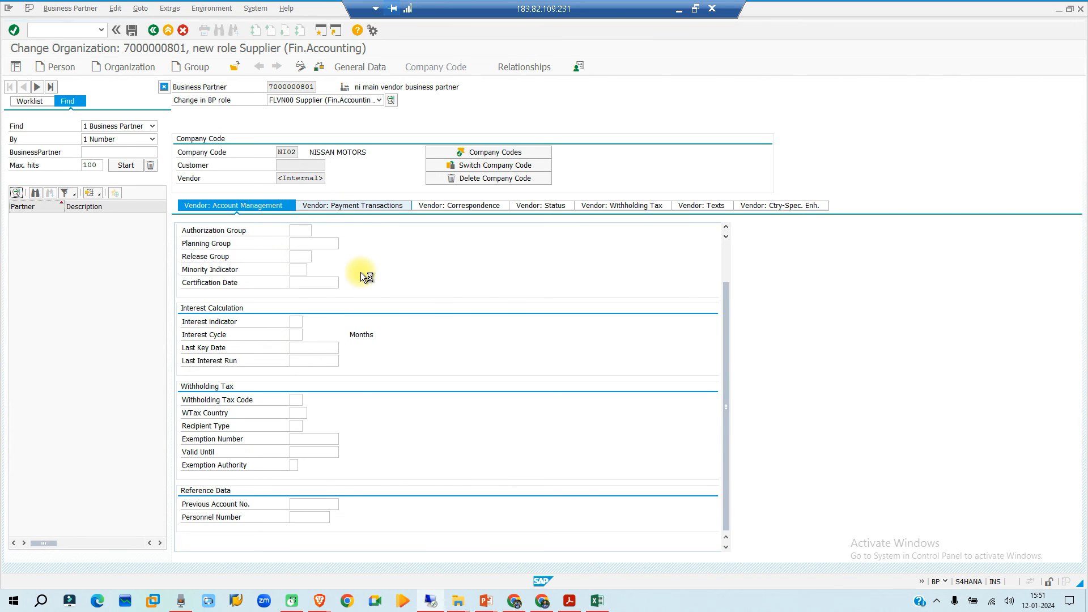